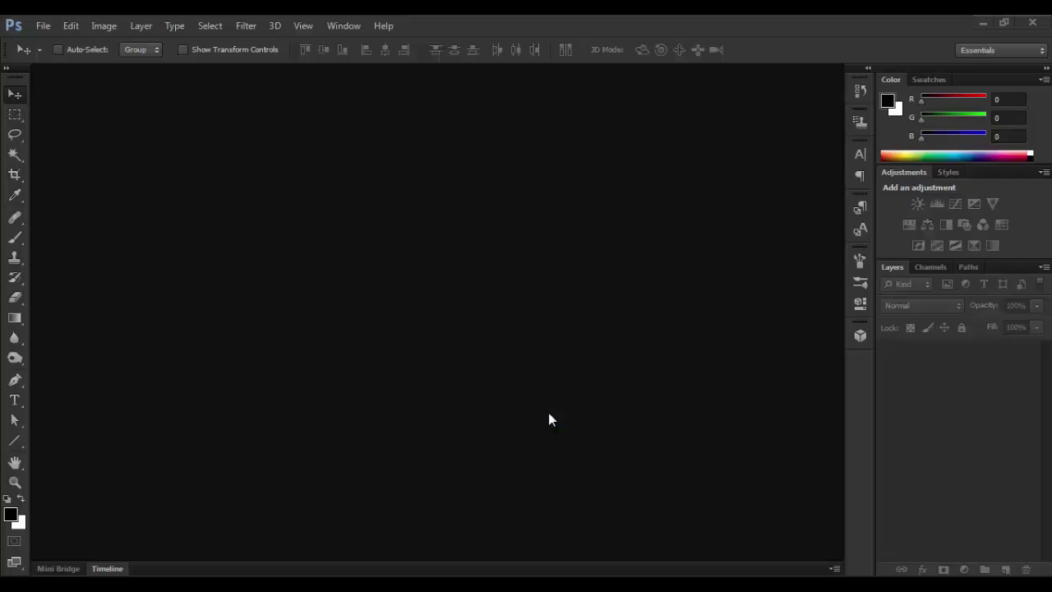
# Open pexels-photo-265258.jpeg, fit it to the window, and duplicate the Background as Layer 1.
pyautogui.click(41, 27)
pyautogui.click(59, 57)
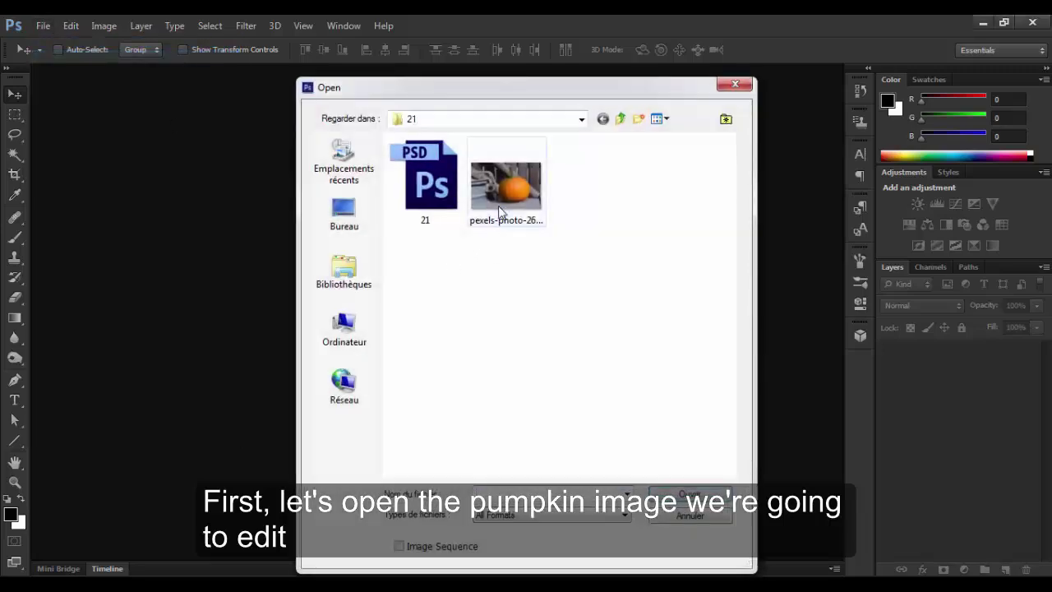
pyautogui.doubleClick(499, 207)
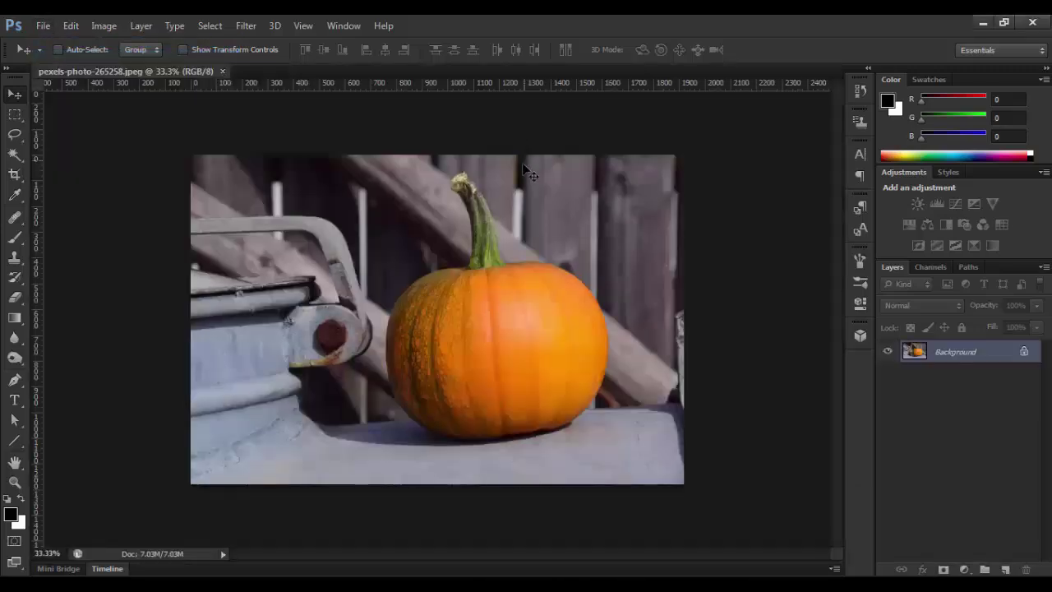
pyautogui.hotkey('ctrl', '0')
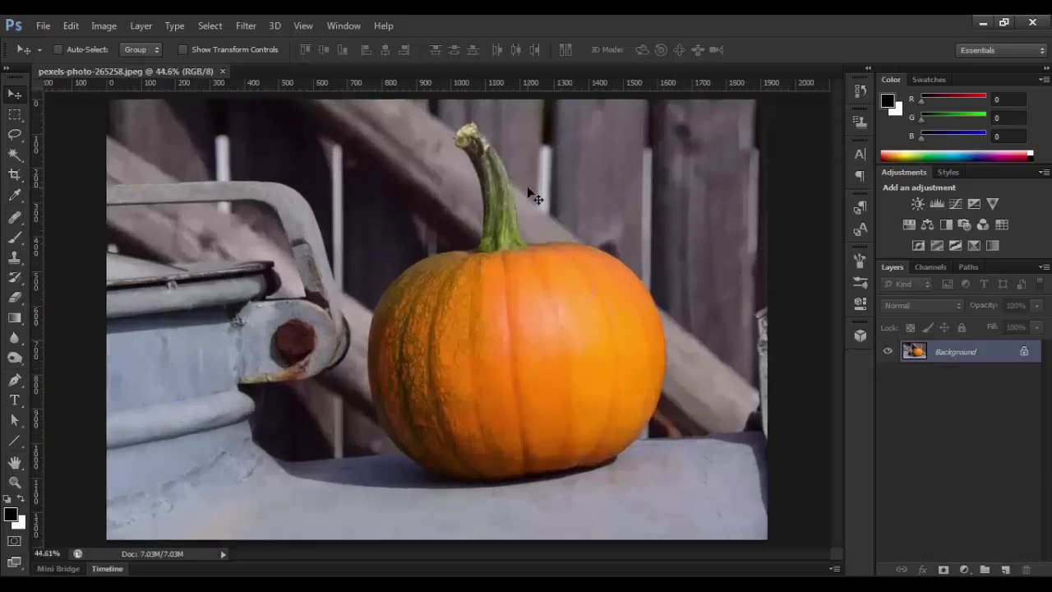
pyautogui.hotkey('ctrl', 'j')
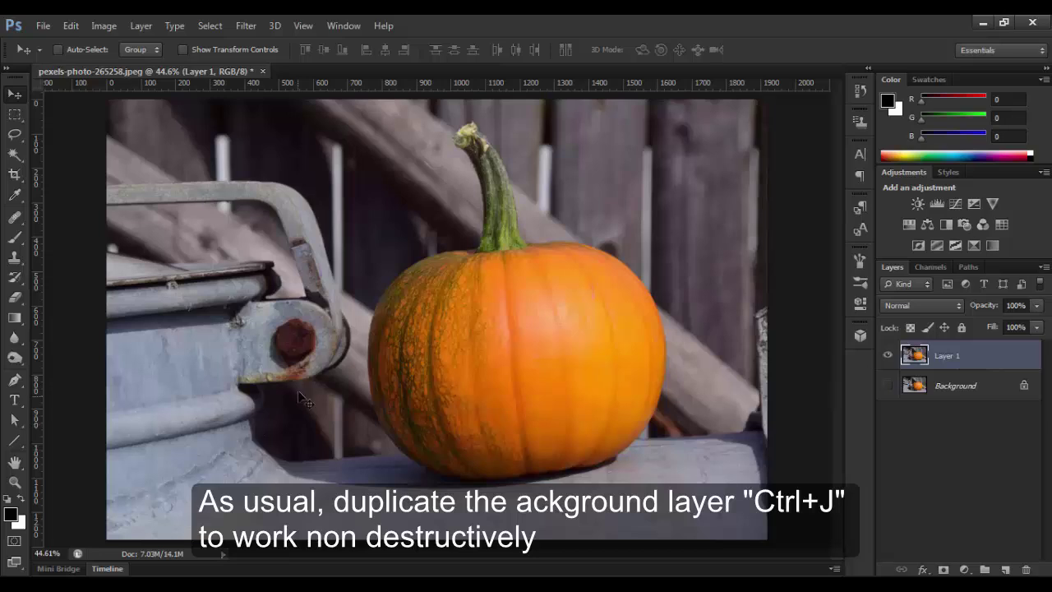
# Set the Pen tool to Shape mode with a black fill, and zoom in on the pumpkin.
pyautogui.click(14, 379)
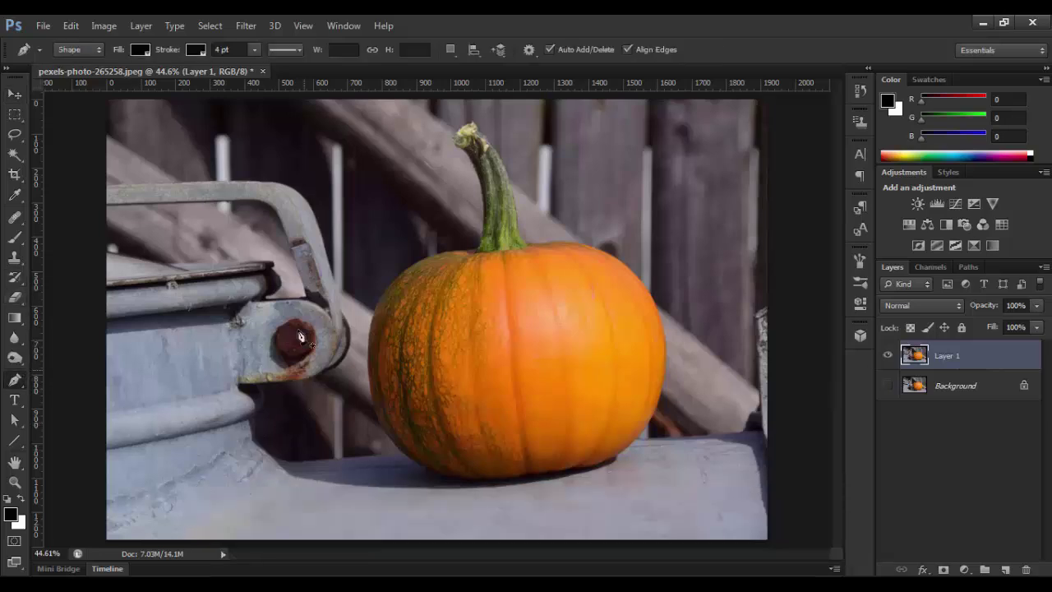
pyautogui.click(78, 50)
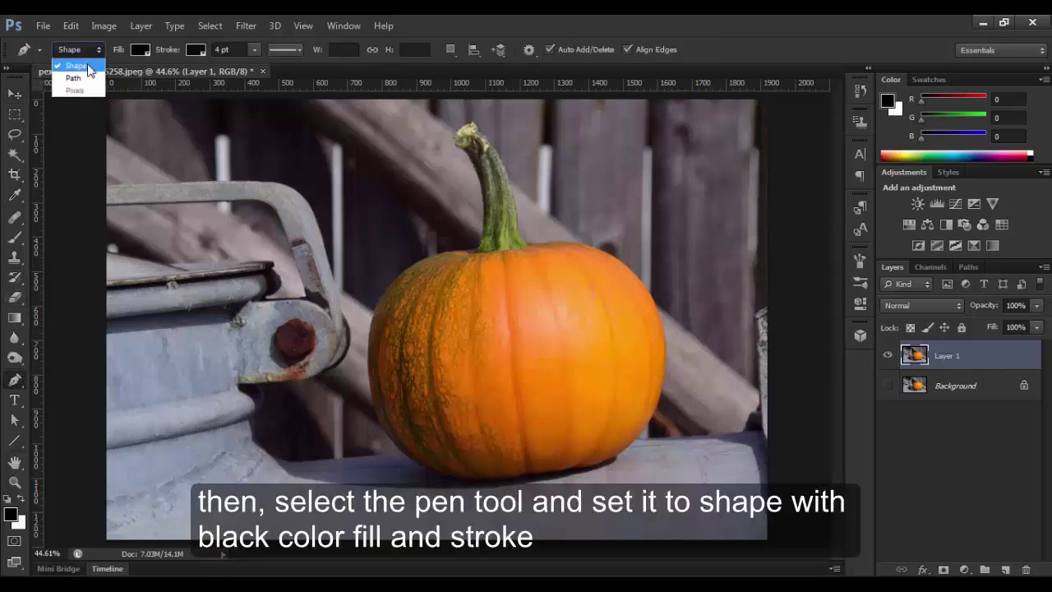
pyautogui.click(141, 50)
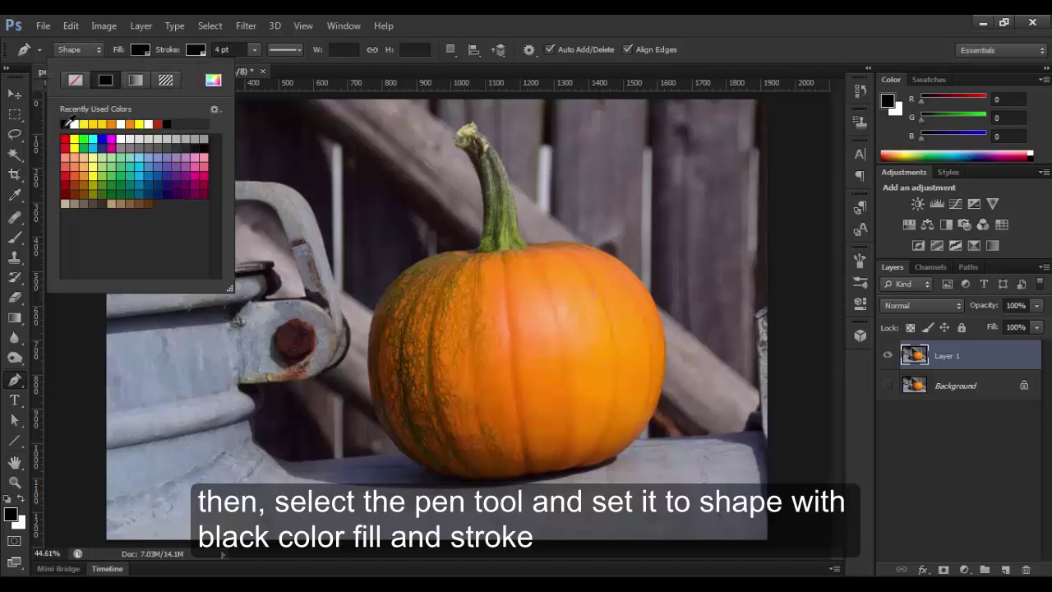
pyautogui.click(150, 49)
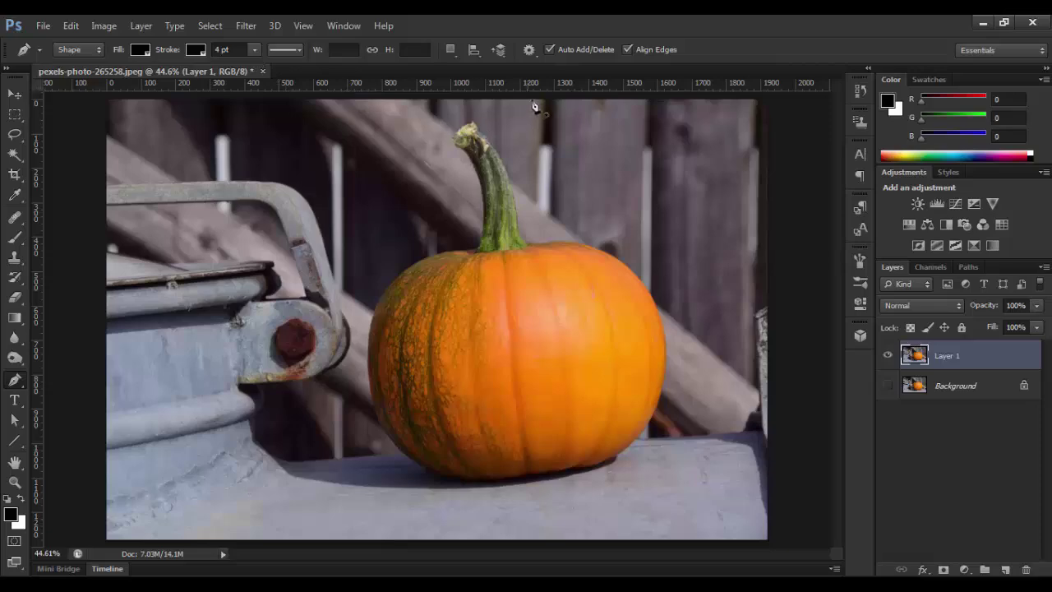
pyautogui.scroll(-1, 612, 357)
pyautogui.scroll(3, 612, 358)
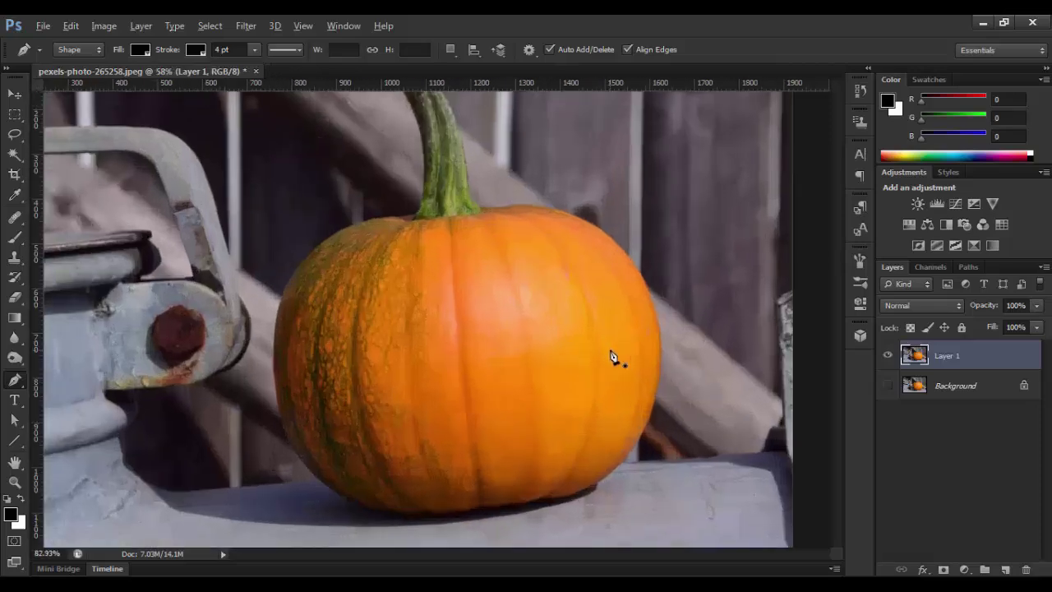
pyautogui.scroll(3, 535, 376)
pyautogui.scroll(-2, 532, 375)
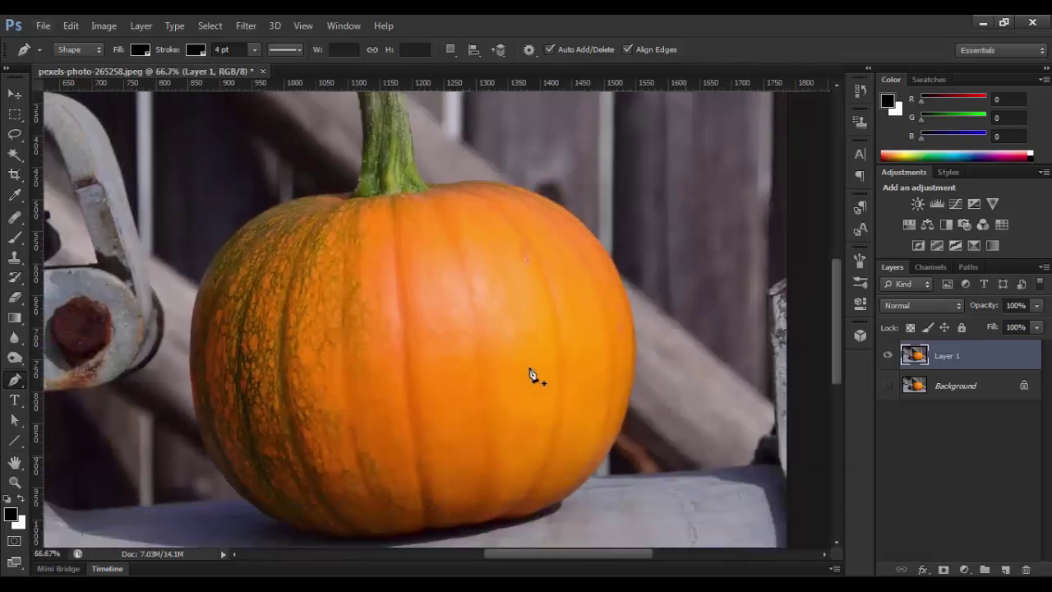
pyautogui.moveTo(548, 557); pyautogui.dragTo(524, 552)
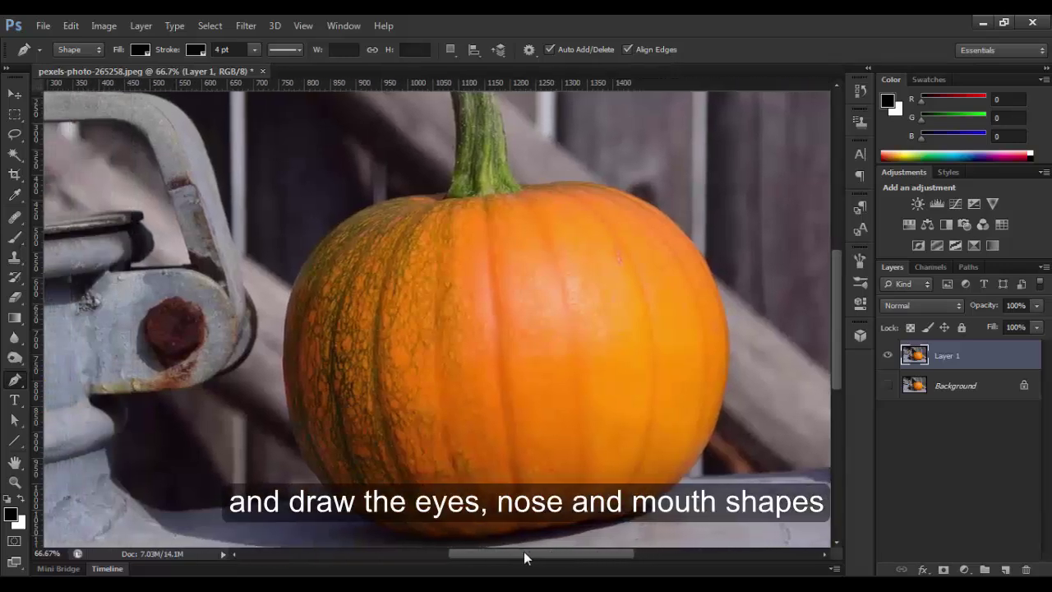
# Draw three black Pen triangles as separate shape layers: left eye, nose, then right eye.
pyautogui.click(382, 292)
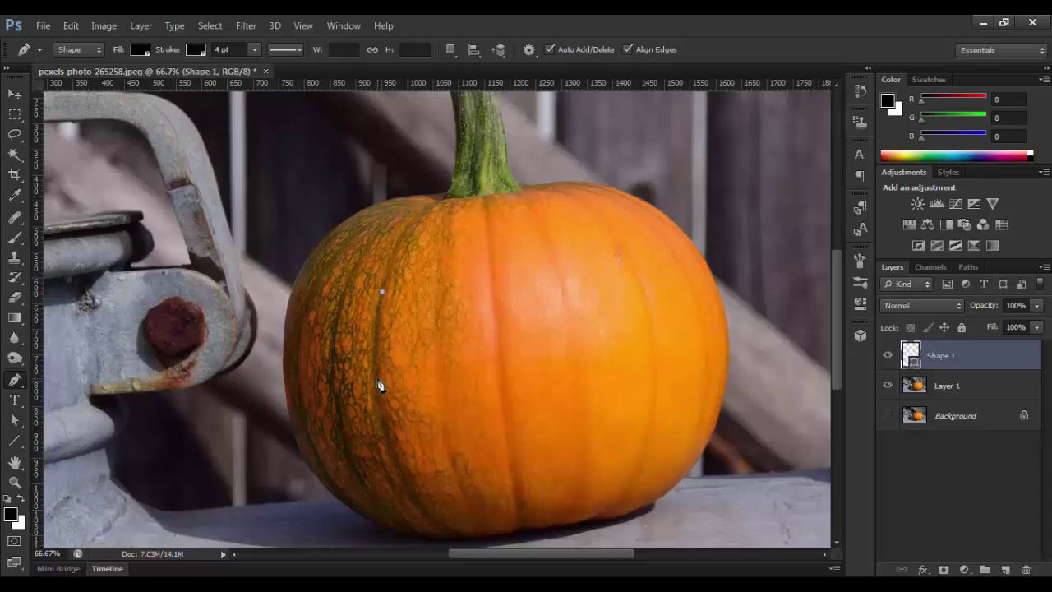
pyautogui.moveTo(375, 372); pyautogui.dragTo(386, 411)
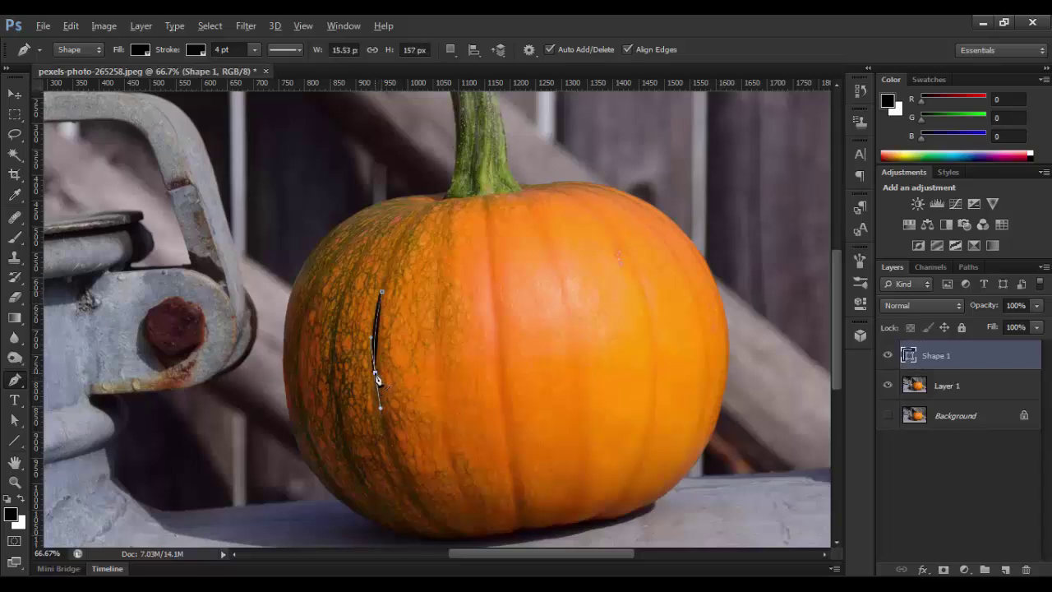
pyautogui.click(471, 367)
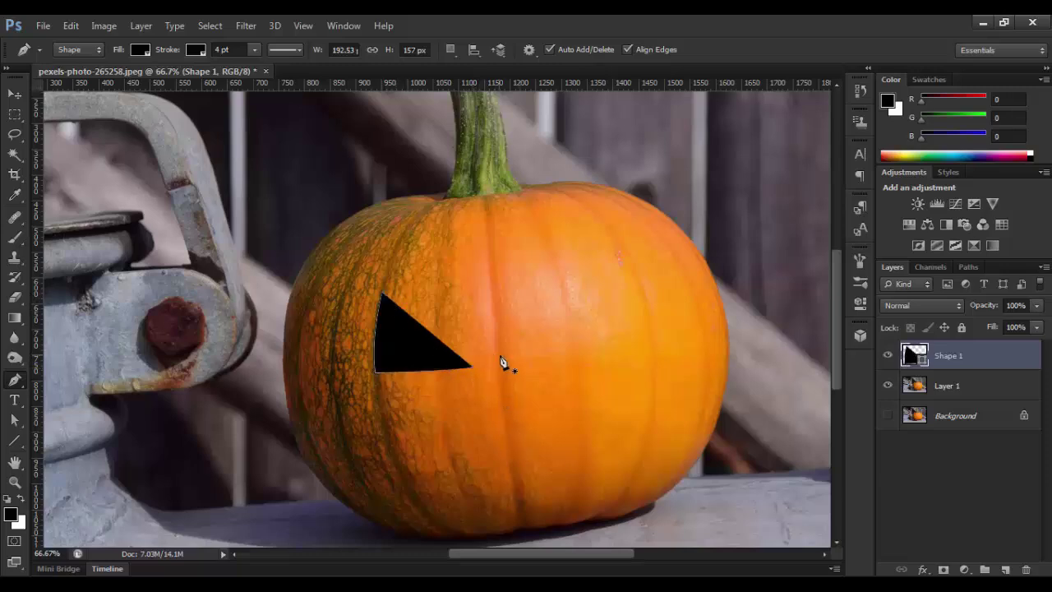
pyautogui.click(497, 357)
pyautogui.click(481, 394)
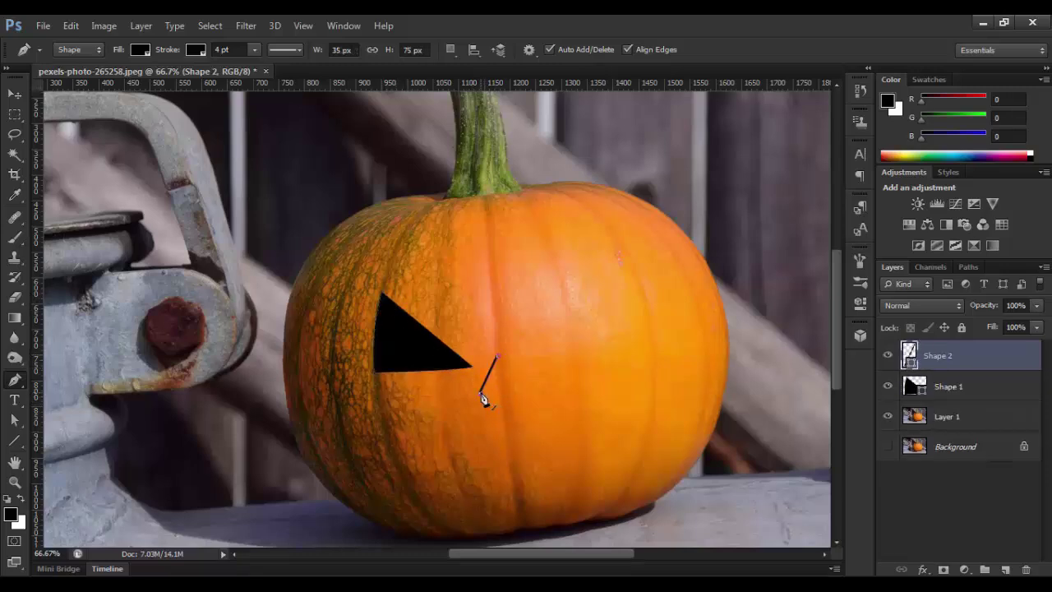
pyautogui.click(530, 399)
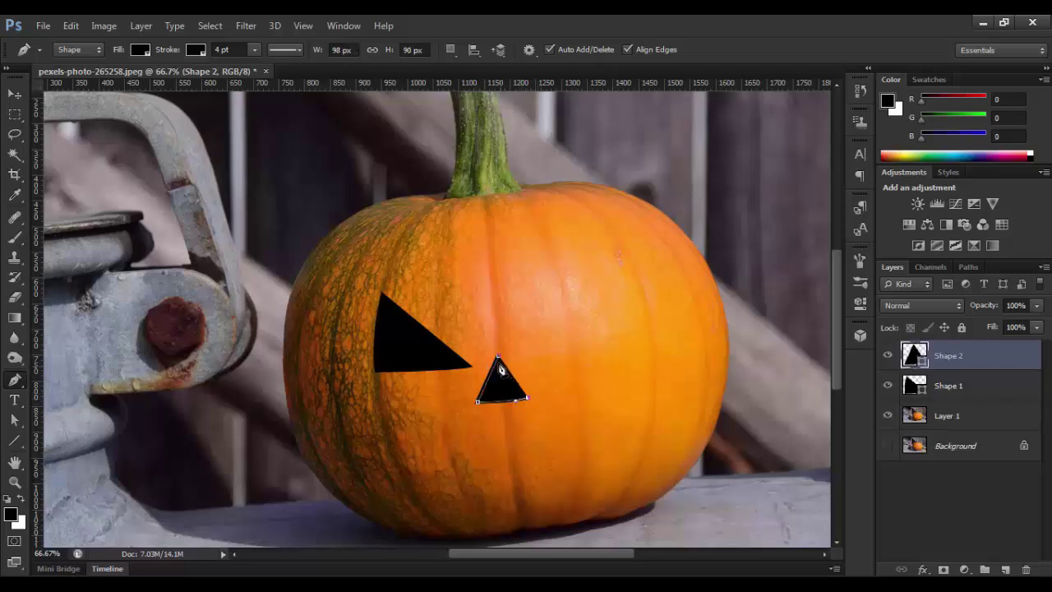
pyautogui.click(498, 356)
pyautogui.click(527, 360)
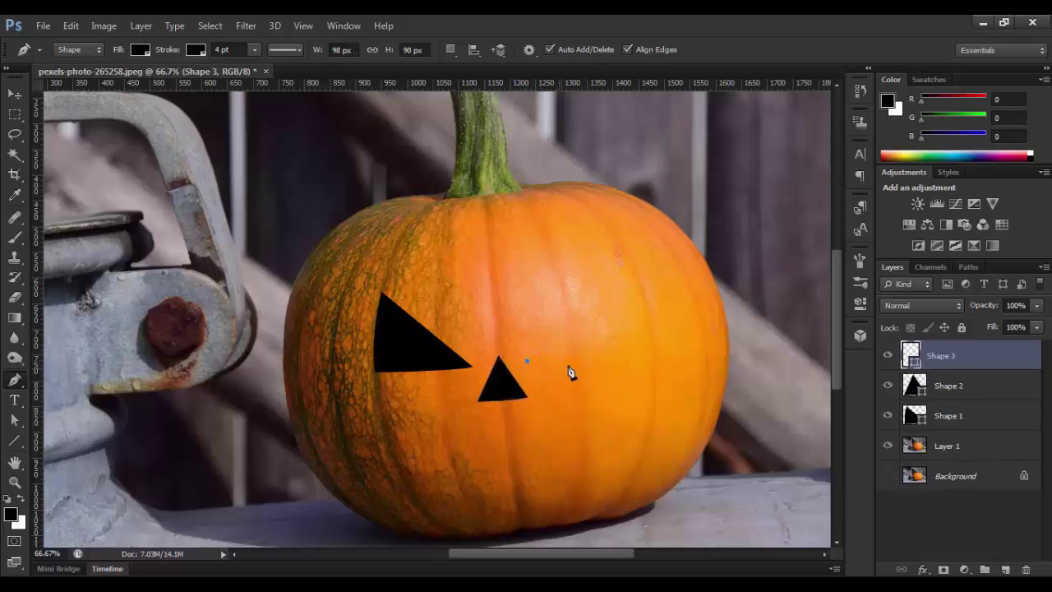
pyautogui.moveTo(612, 354); pyautogui.dragTo(643, 351)
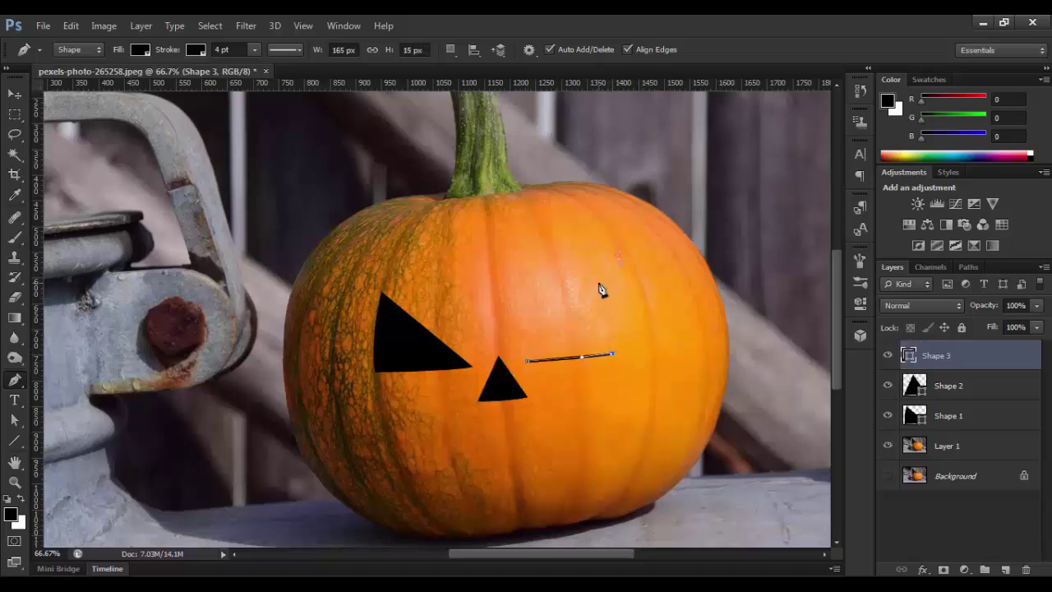
pyautogui.moveTo(586, 263); pyautogui.dragTo(584, 250)
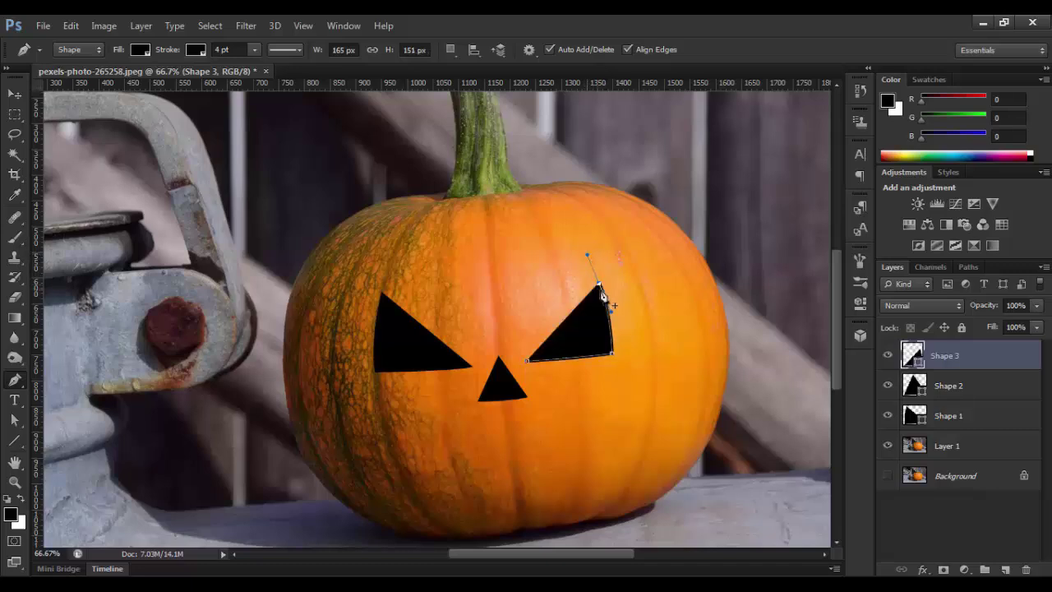
pyautogui.press('Return')
# Trace the mouth from its lower-left corner along the bottom edge to a curved right corner.
pyautogui.scroll(2, 504, 479)
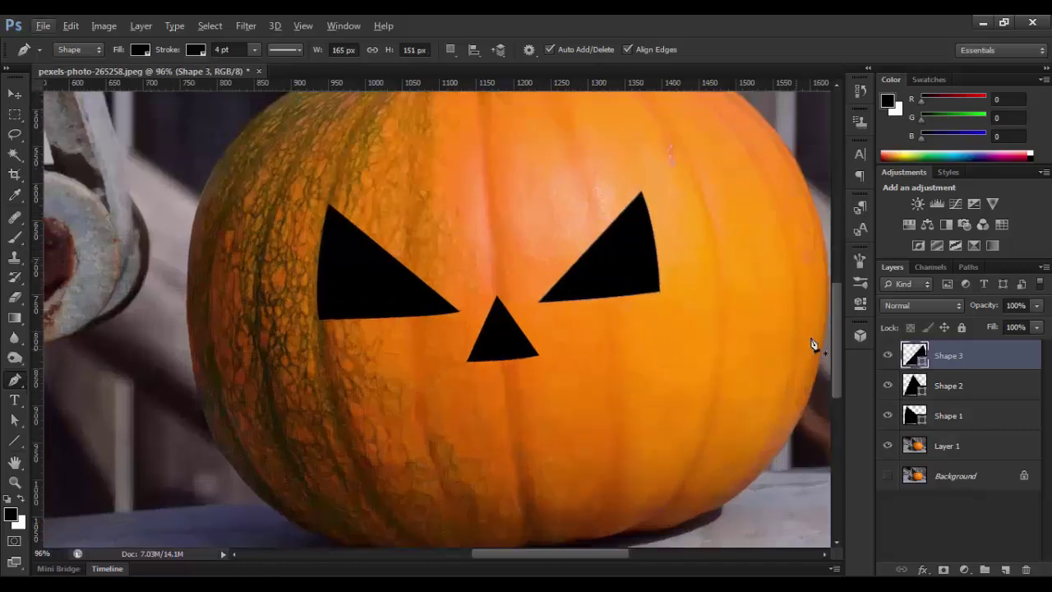
pyautogui.scroll(-1, 839, 351)
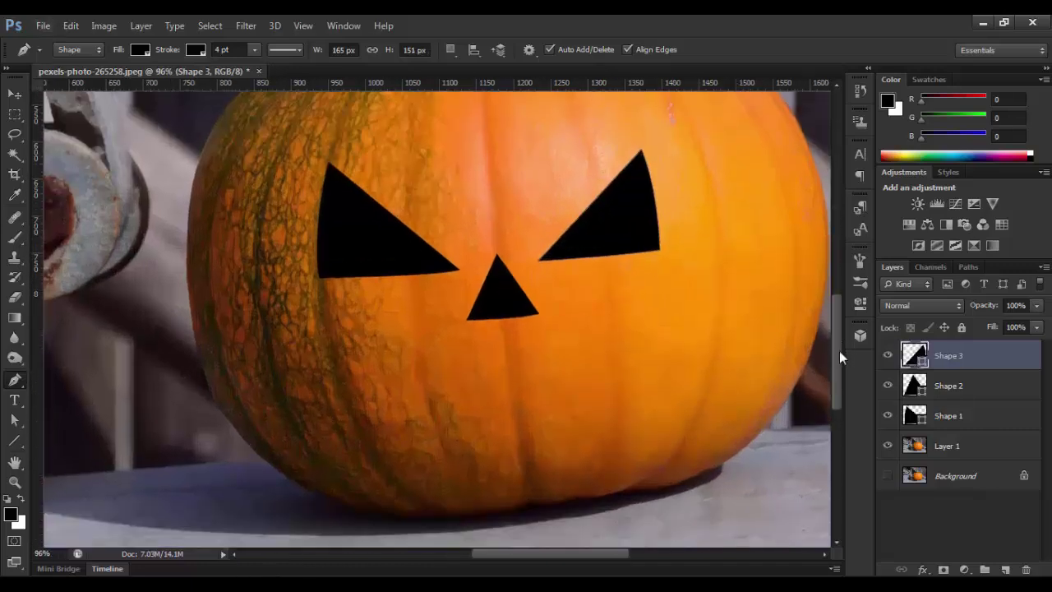
pyautogui.click(340, 379)
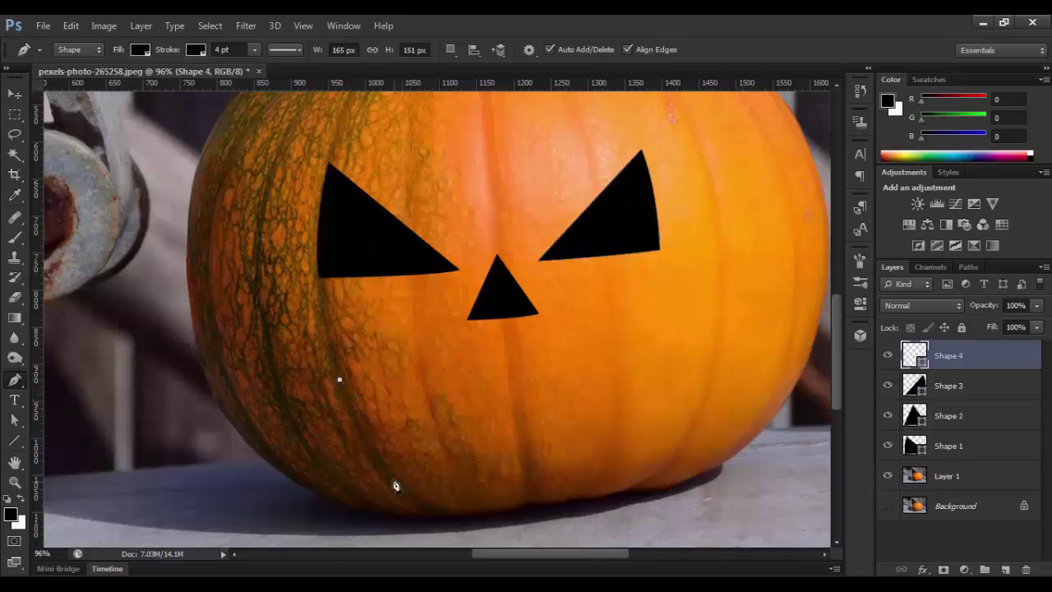
pyautogui.moveTo(391, 476); pyautogui.dragTo(417, 501)
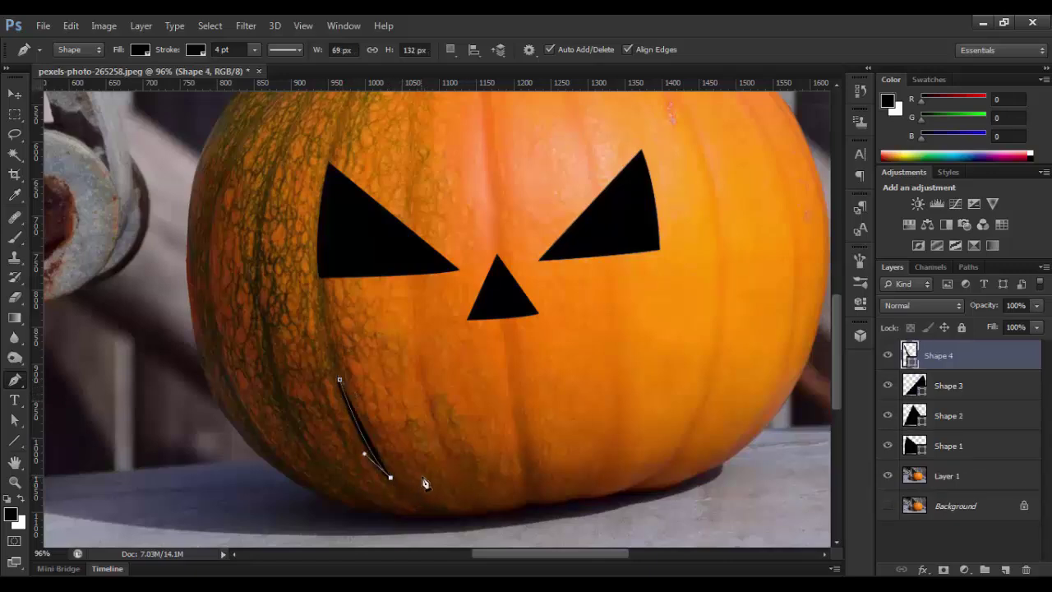
pyautogui.click(422, 475)
pyautogui.click(463, 475)
pyautogui.click(506, 472)
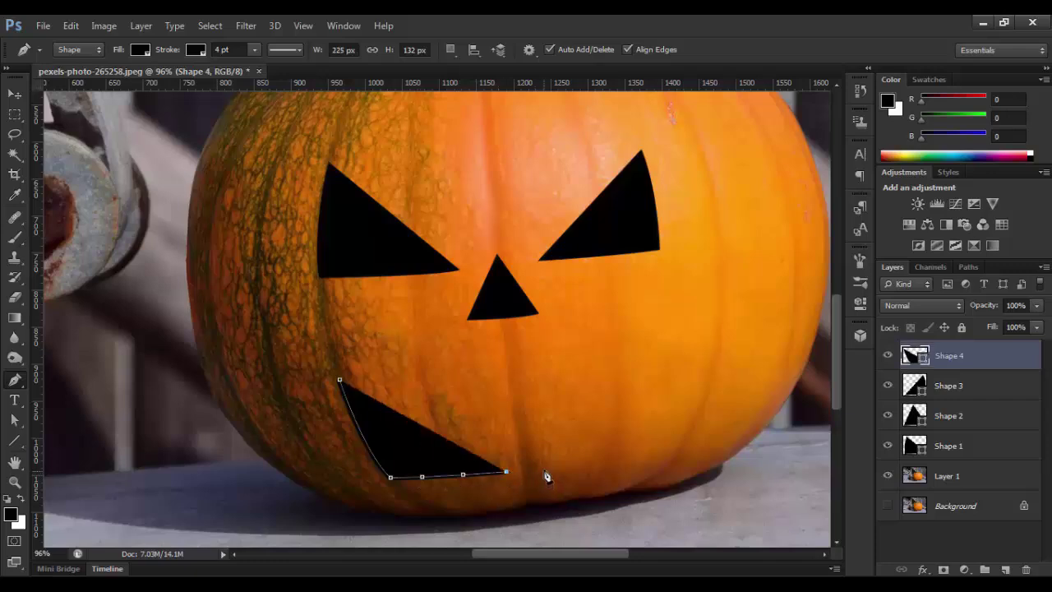
pyautogui.click(553, 465)
pyautogui.click(597, 463)
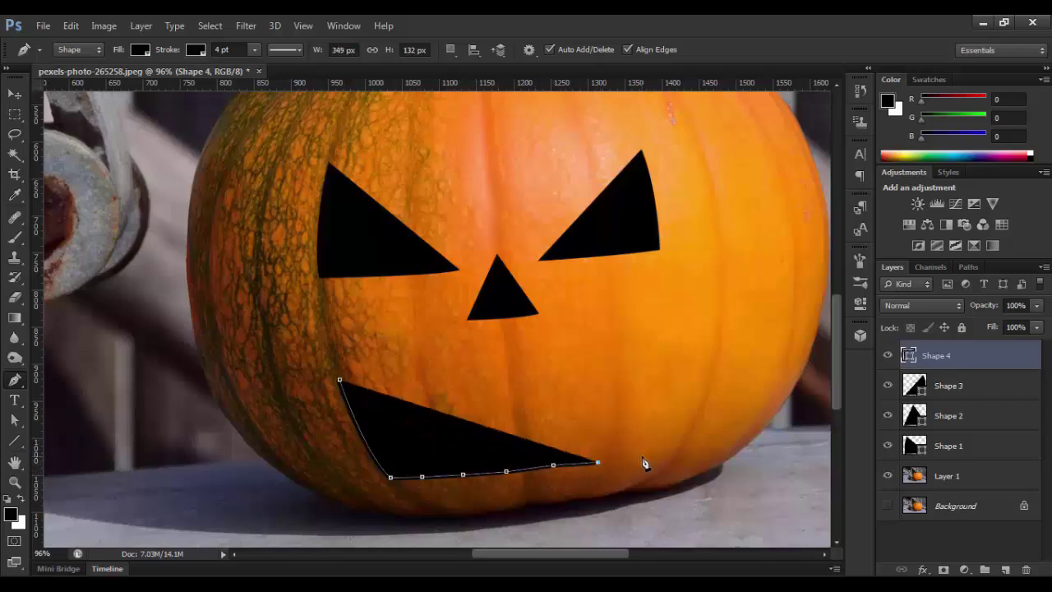
pyautogui.click(638, 457)
pyautogui.click(674, 458)
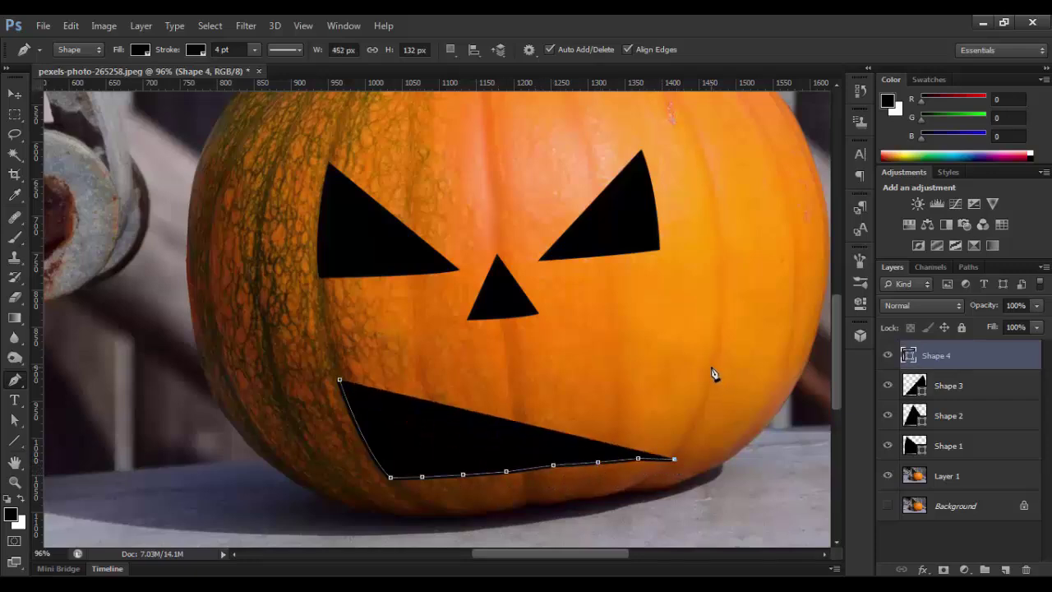
pyautogui.moveTo(712, 368)
pyautogui.mouseDown()
pyautogui.moveTo(710, 329)
pyautogui.moveTo(710, 359)
pyautogui.mouseUp()
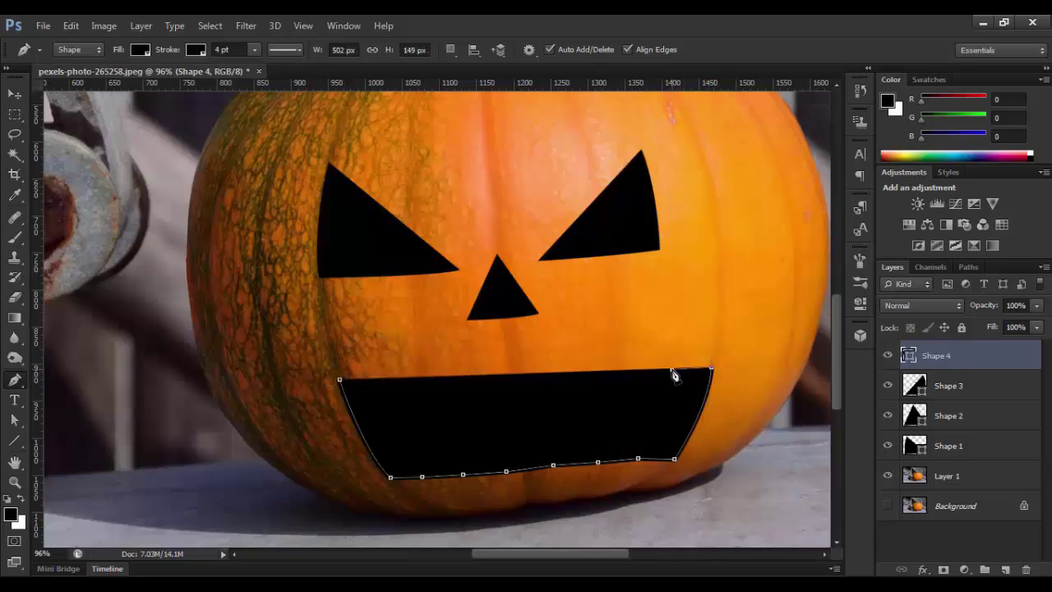
# Add four points along the mouth's top edge, working back toward the left.
pyautogui.click(625, 369)
pyautogui.click(572, 372)
pyautogui.click(526, 374)
pyautogui.click(480, 377)
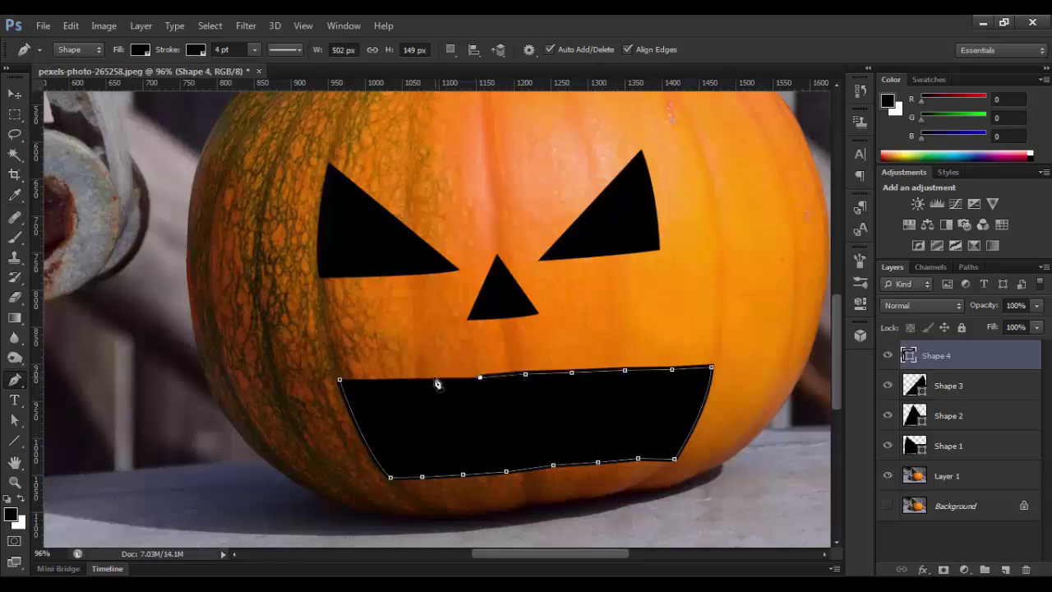
# Pull three bottom mouth points upward into notches for the lower teeth.
pyautogui.press('Return')
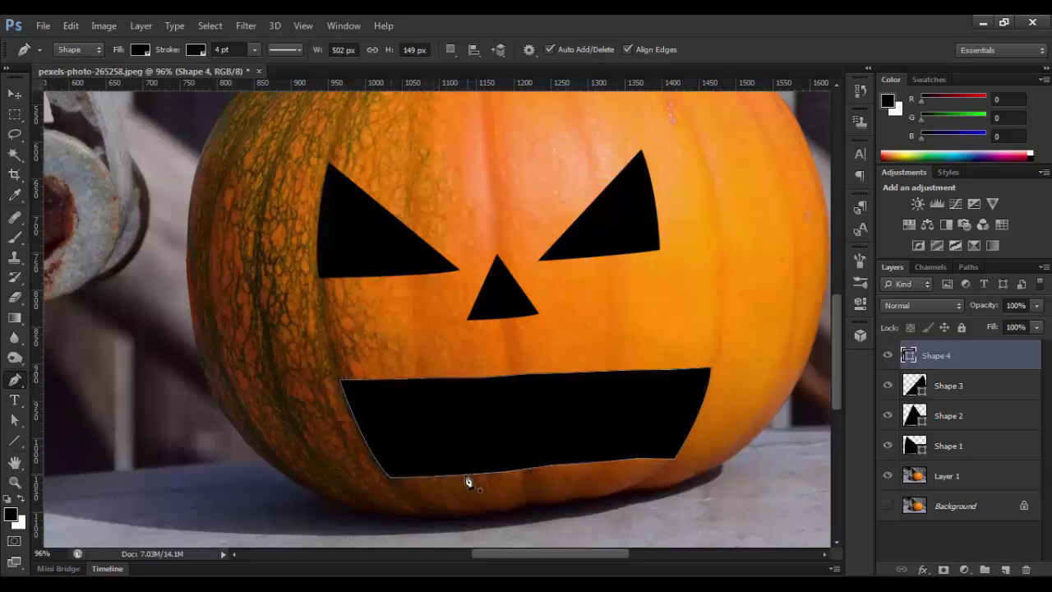
pyautogui.keyDown('ctrl'); pyautogui.click(467, 480); pyautogui.keyUp('ctrl')
pyautogui.moveTo(421, 475); pyautogui.dragTo(420, 451)
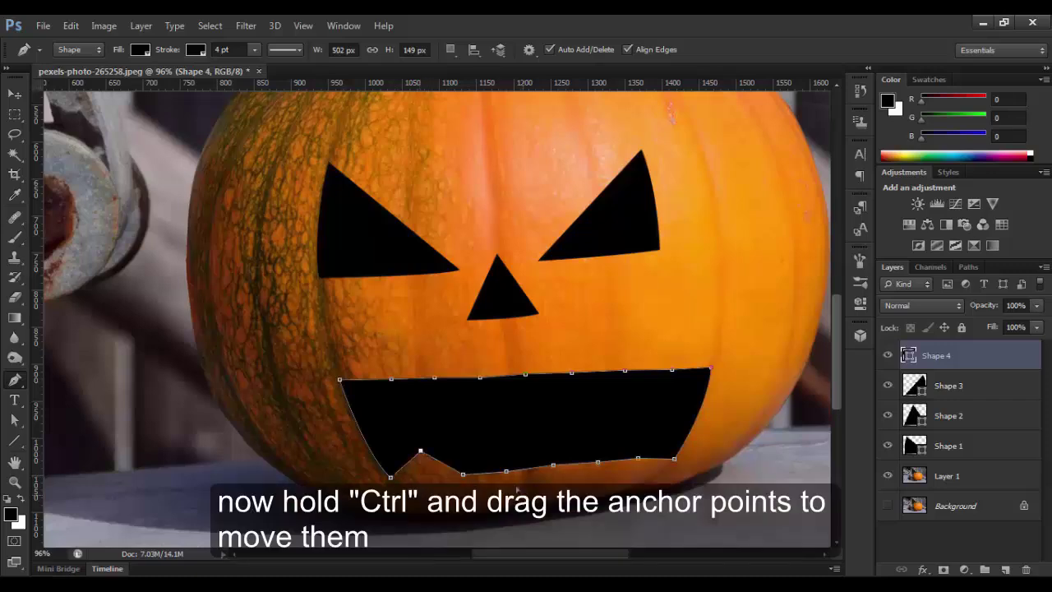
pyautogui.moveTo(506, 473); pyautogui.dragTo(505, 451)
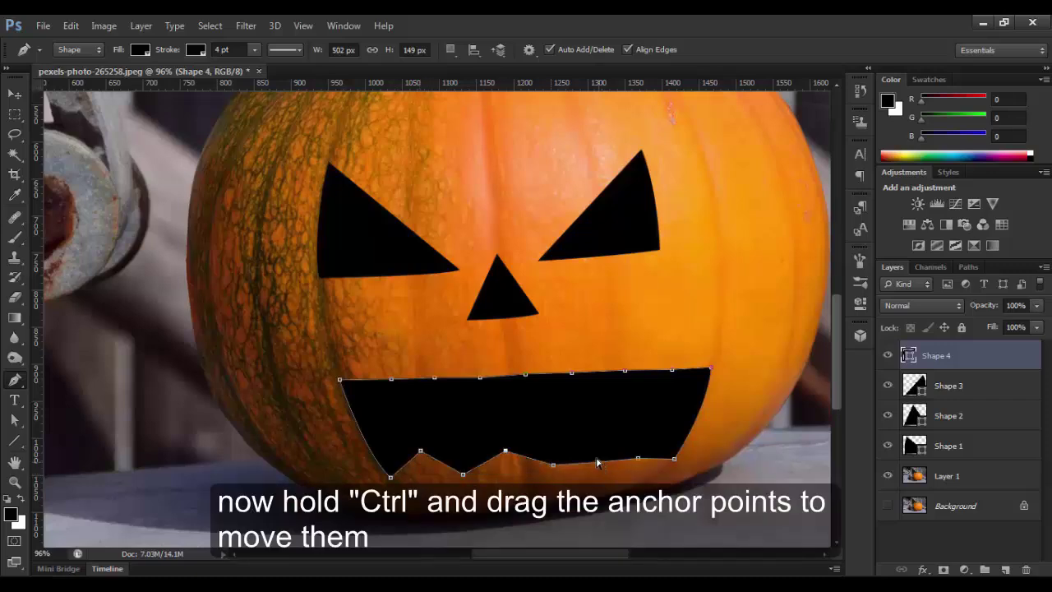
pyautogui.moveTo(597, 463); pyautogui.dragTo(597, 429)
pyautogui.press('Return')
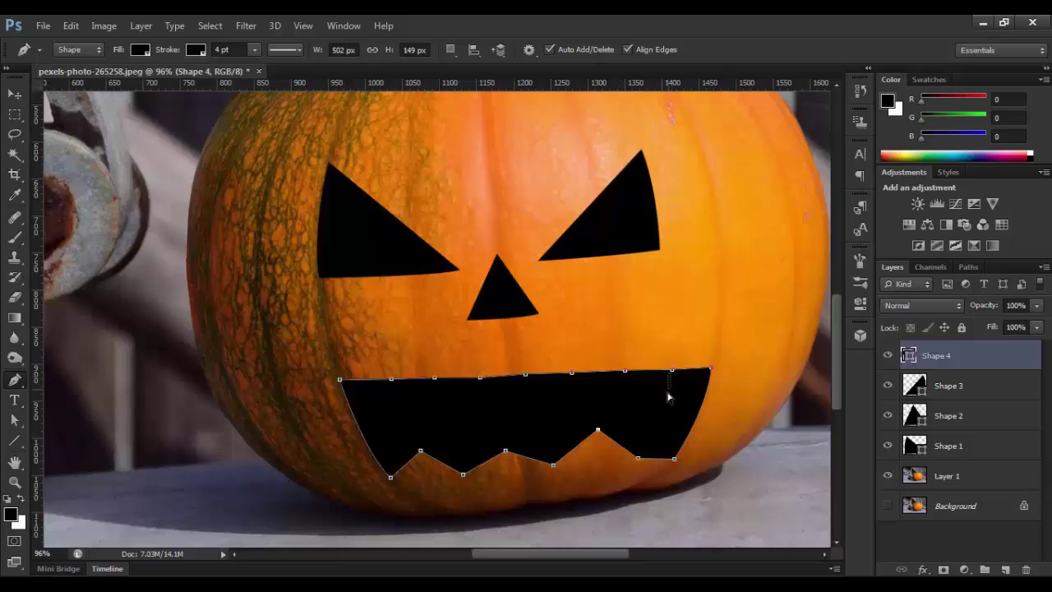
# Push the top mouth edge points down into notches to form the upper teeth.
pyautogui.moveTo(673, 374); pyautogui.dragTo(666, 394)
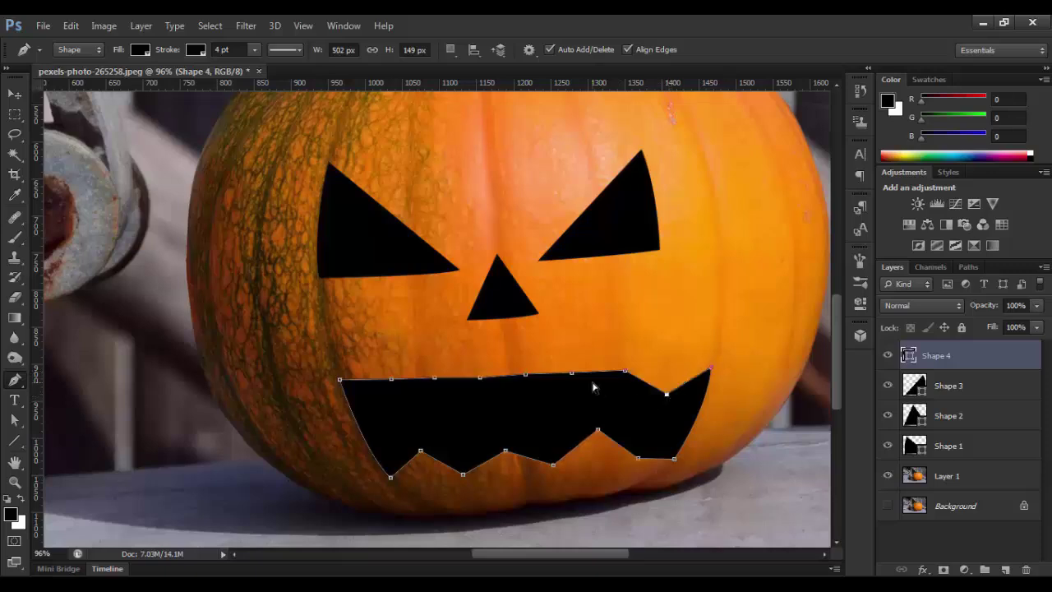
pyautogui.moveTo(571, 373); pyautogui.dragTo(572, 392)
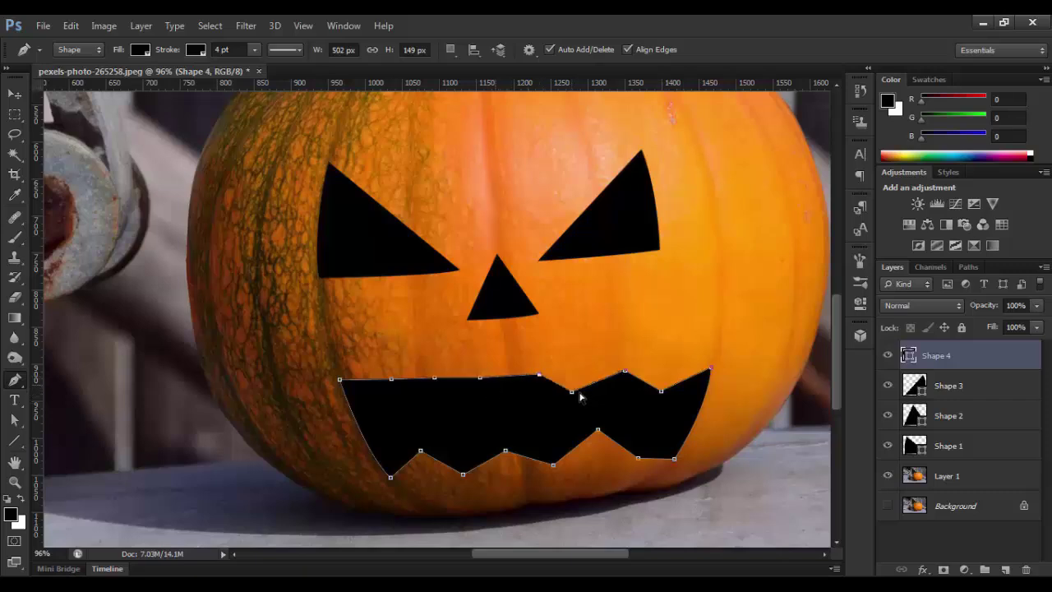
pyautogui.moveTo(576, 393); pyautogui.dragTo(587, 392)
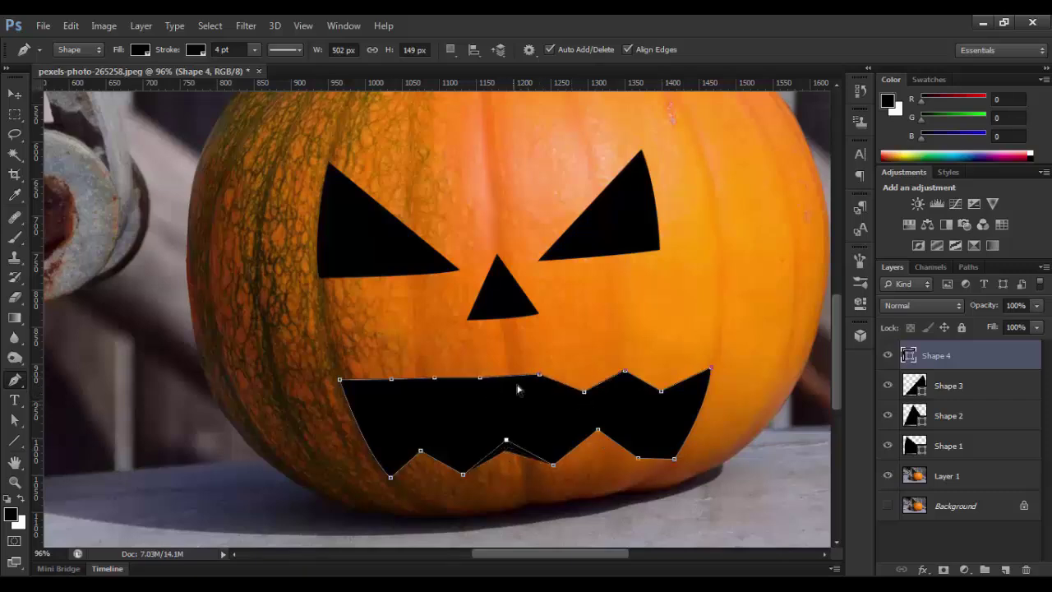
pyautogui.moveTo(480, 379); pyautogui.dragTo(485, 400)
pyautogui.moveTo(434, 379); pyautogui.dragTo(450, 379)
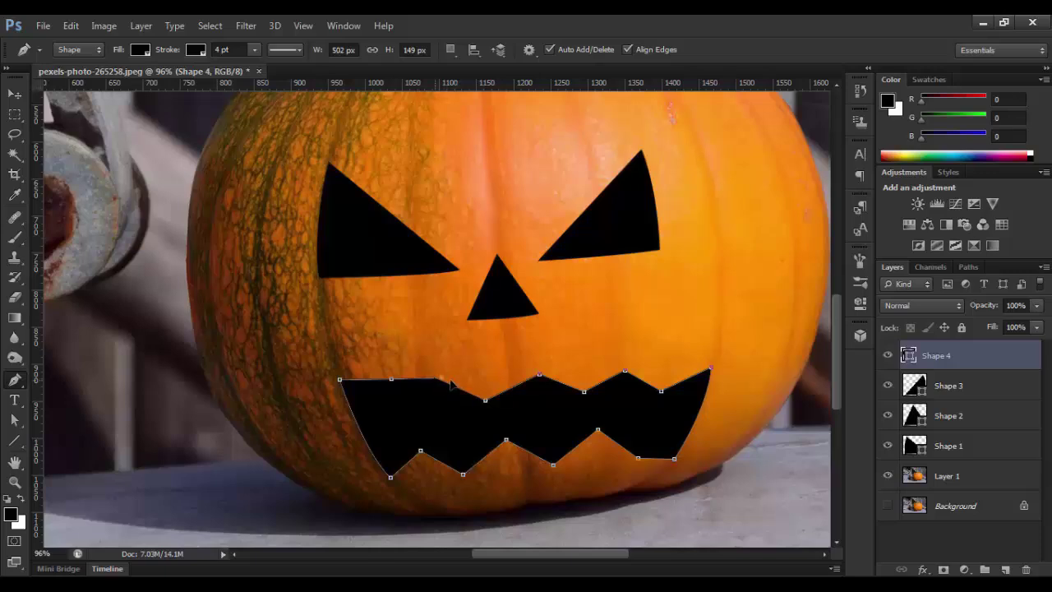
pyautogui.moveTo(539, 374); pyautogui.dragTo(531, 374)
pyautogui.moveTo(393, 382); pyautogui.dragTo(398, 410)
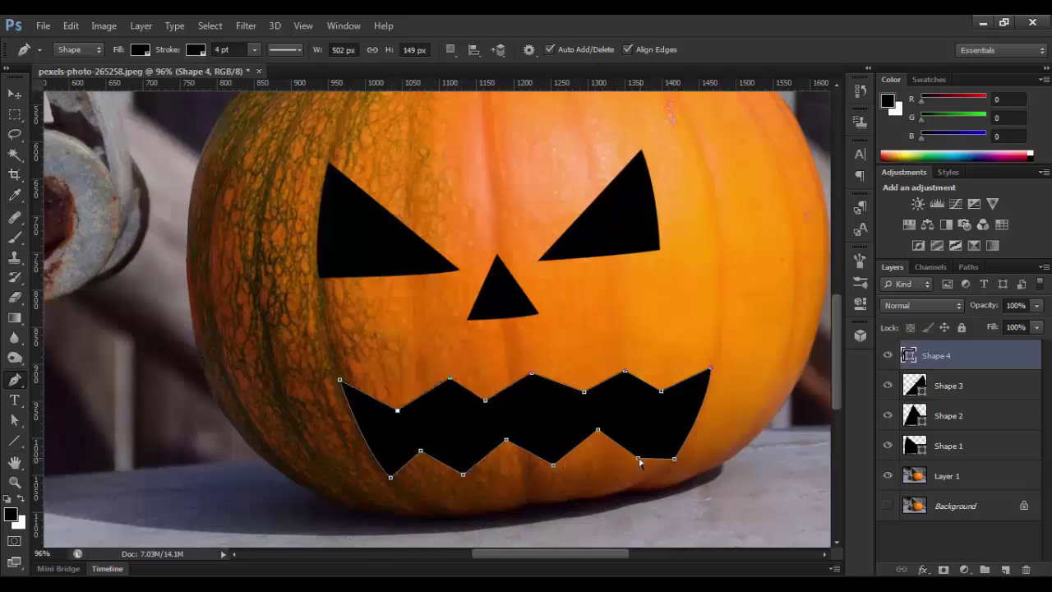
# Reposition the mouth's peaks and notches to space the teeth evenly.
pyautogui.moveTo(637, 458); pyautogui.dragTo(587, 431)
pyautogui.moveTo(582, 393); pyautogui.dragTo(582, 397)
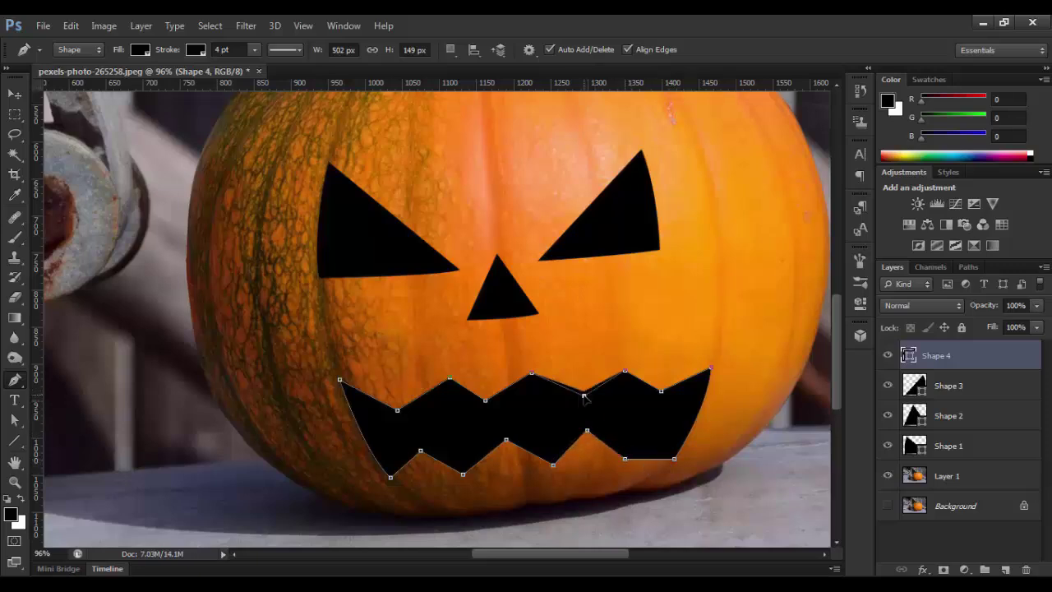
pyautogui.moveTo(649, 458); pyautogui.dragTo(649, 424)
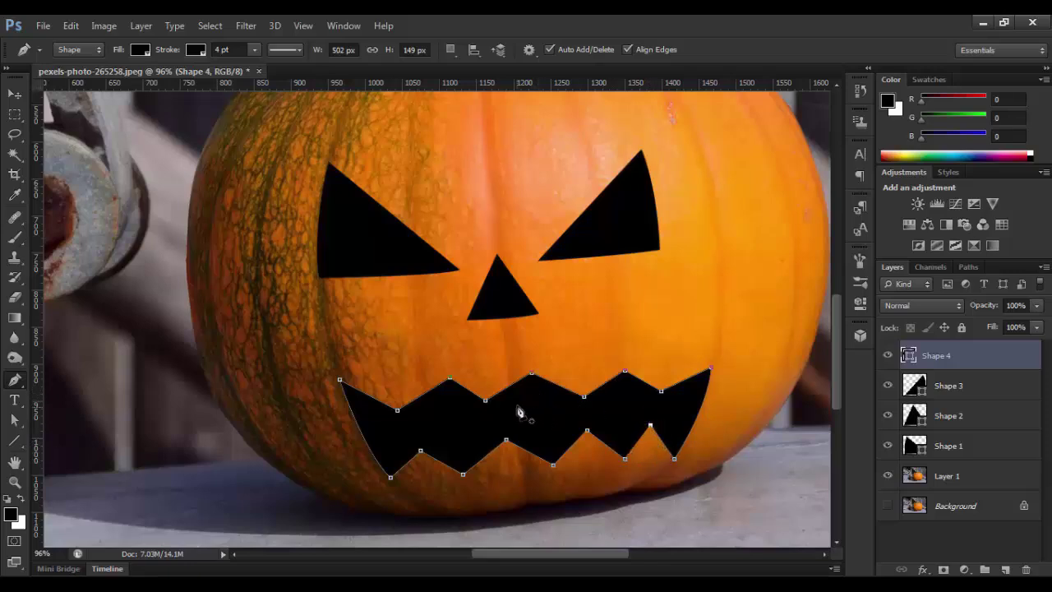
pyautogui.moveTo(397, 411); pyautogui.dragTo(395, 414)
pyautogui.moveTo(450, 379)
pyautogui.mouseDown()
pyautogui.moveTo(438, 379)
pyautogui.moveTo(468, 411)
pyautogui.mouseUp()
pyautogui.moveTo(531, 374); pyautogui.dragTo(512, 374)
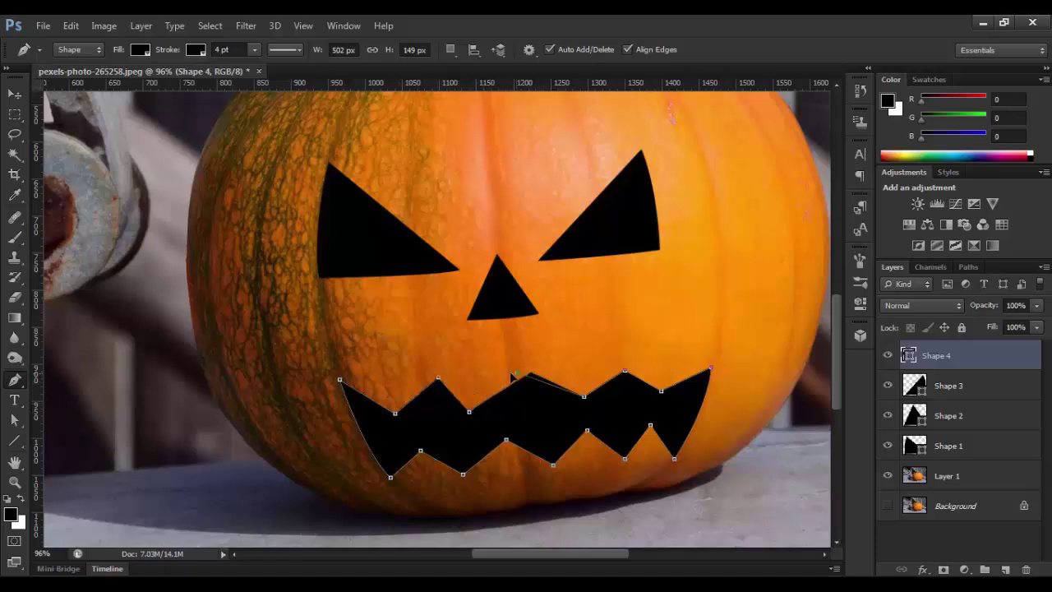
pyautogui.moveTo(583, 396); pyautogui.dragTo(552, 407)
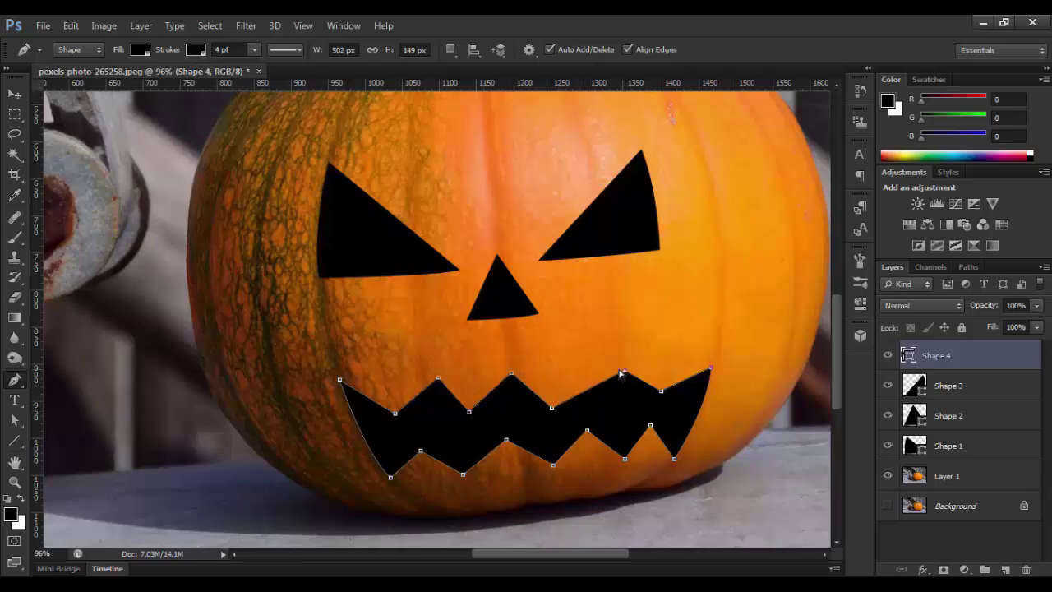
pyautogui.moveTo(625, 372); pyautogui.dragTo(591, 375)
pyautogui.moveTo(661, 391); pyautogui.dragTo(624, 401)
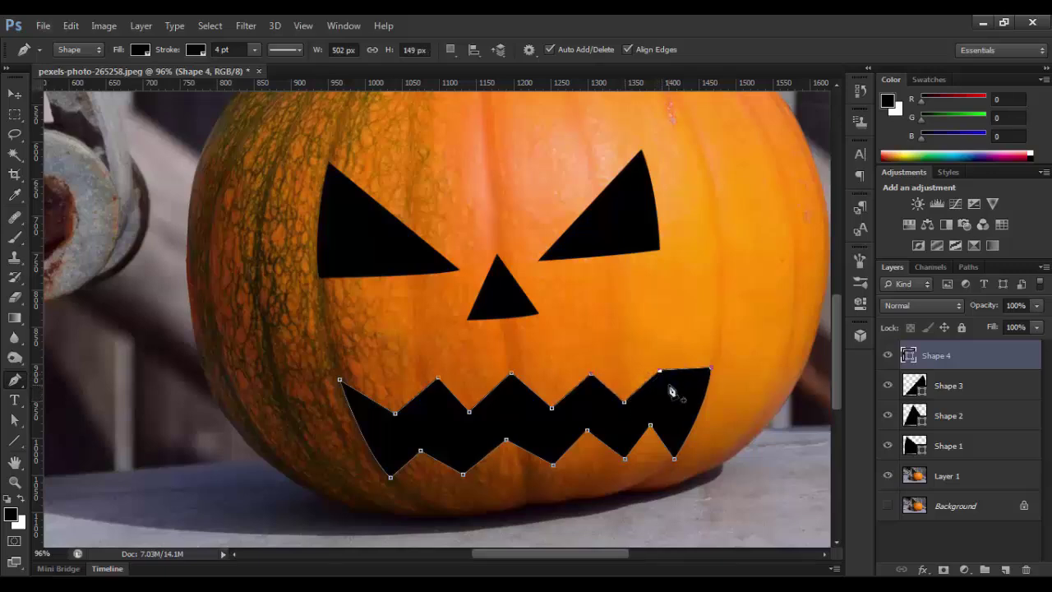
pyautogui.moveTo(668, 385); pyautogui.dragTo(659, 372)
pyautogui.moveTo(395, 412); pyautogui.dragTo(393, 407)
# Add another notch at the top-right, refine the mouth corners, and deselect the path.
pyautogui.click(685, 370)
pyautogui.moveTo(686, 370)
pyautogui.mouseDown()
pyautogui.moveTo(678, 401)
pyautogui.moveTo(647, 372)
pyautogui.moveTo(673, 398)
pyautogui.mouseUp()
pyautogui.moveTo(506, 440); pyautogui.dragTo(510, 431)
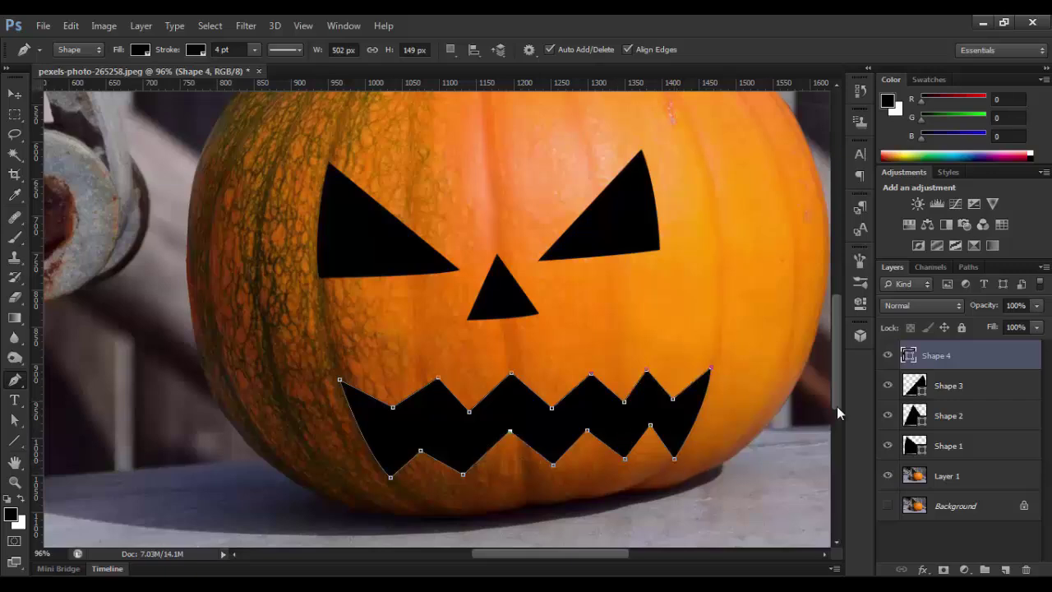
pyautogui.moveTo(711, 371); pyautogui.dragTo(713, 357)
pyautogui.moveTo(339, 382); pyautogui.dragTo(336, 376)
pyautogui.moveTo(393, 407); pyautogui.dragTo(385, 406)
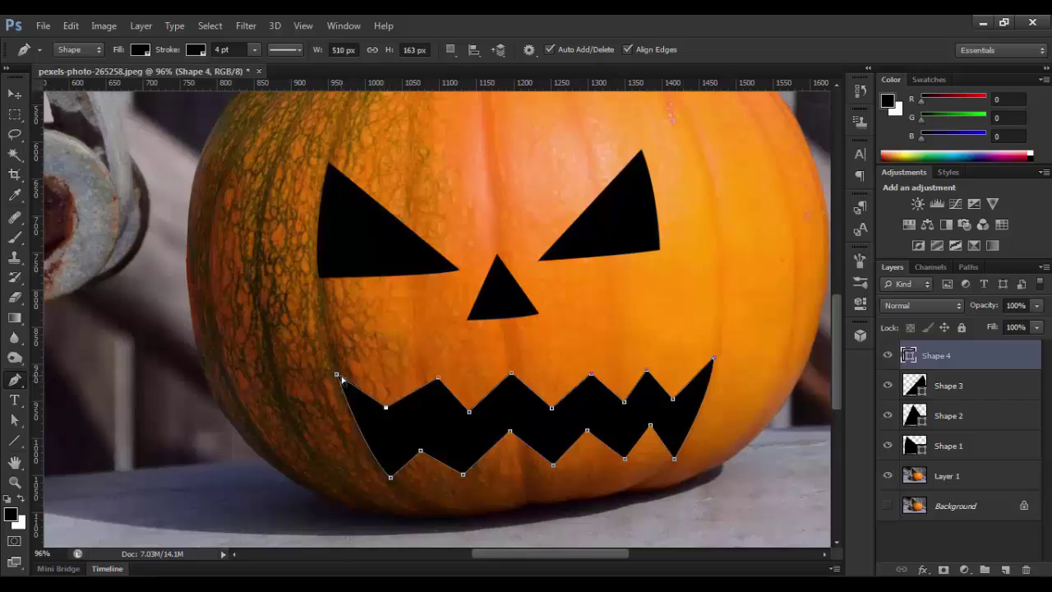
pyautogui.moveTo(437, 379); pyautogui.dragTo(424, 376)
pyautogui.moveTo(385, 406); pyautogui.dragTo(391, 417)
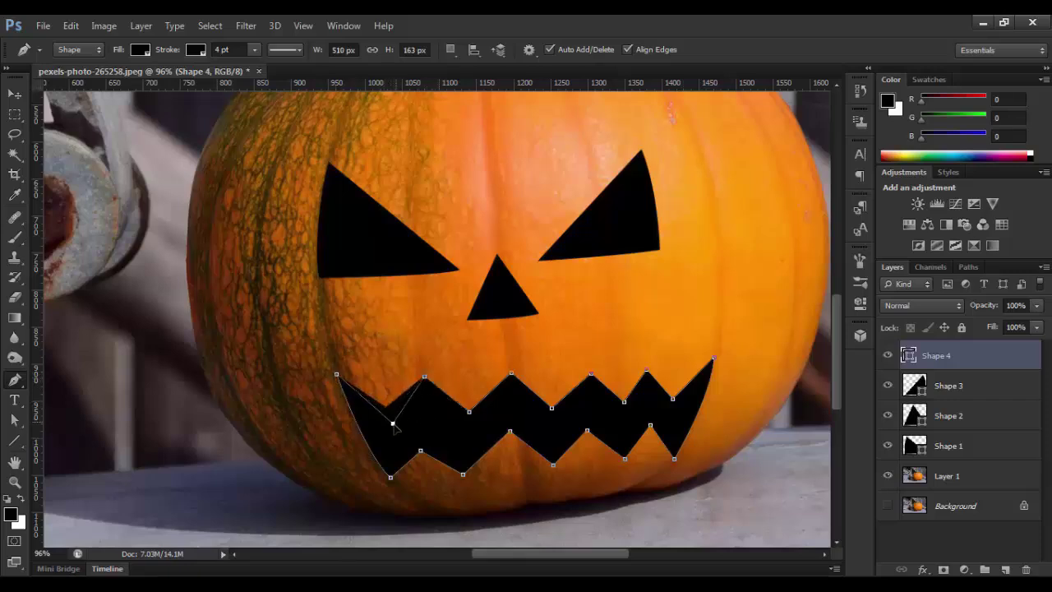
pyautogui.click(776, 435)
pyautogui.hotkey('ctrl', 'z')
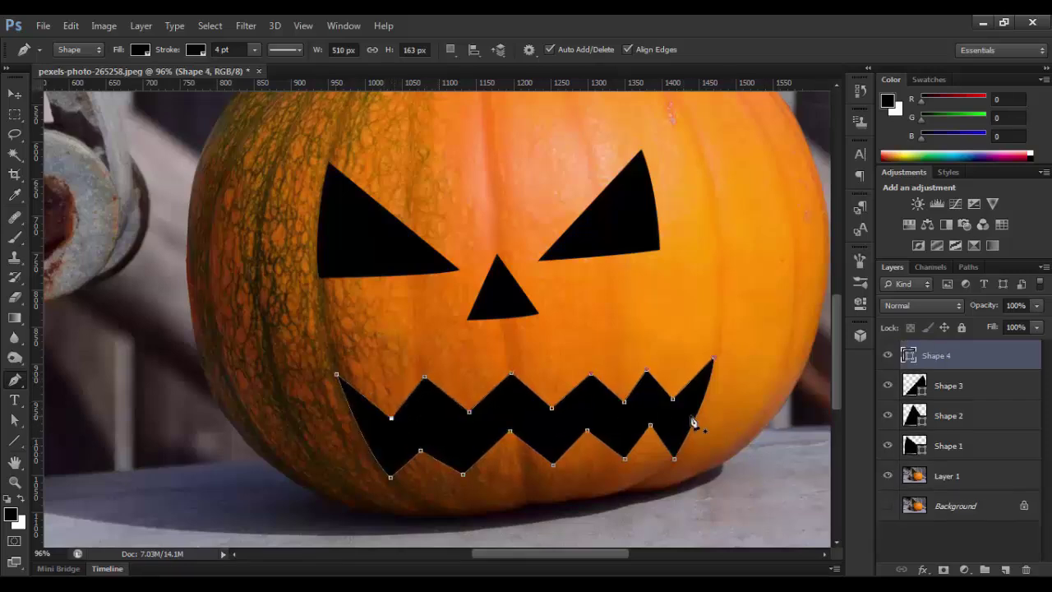
pyautogui.press('Escape')
# Nudge the mouth shape up and enlarge it slightly with Free Transform.
pyautogui.hotkey('ctrl', 't')
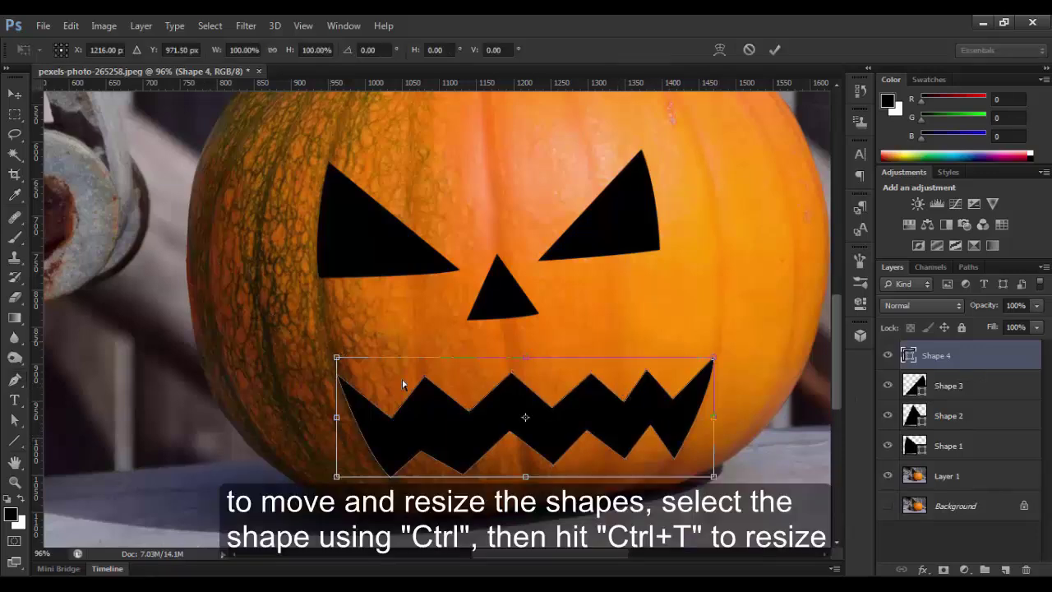
pyautogui.moveTo(542, 395); pyautogui.dragTo(539, 385)
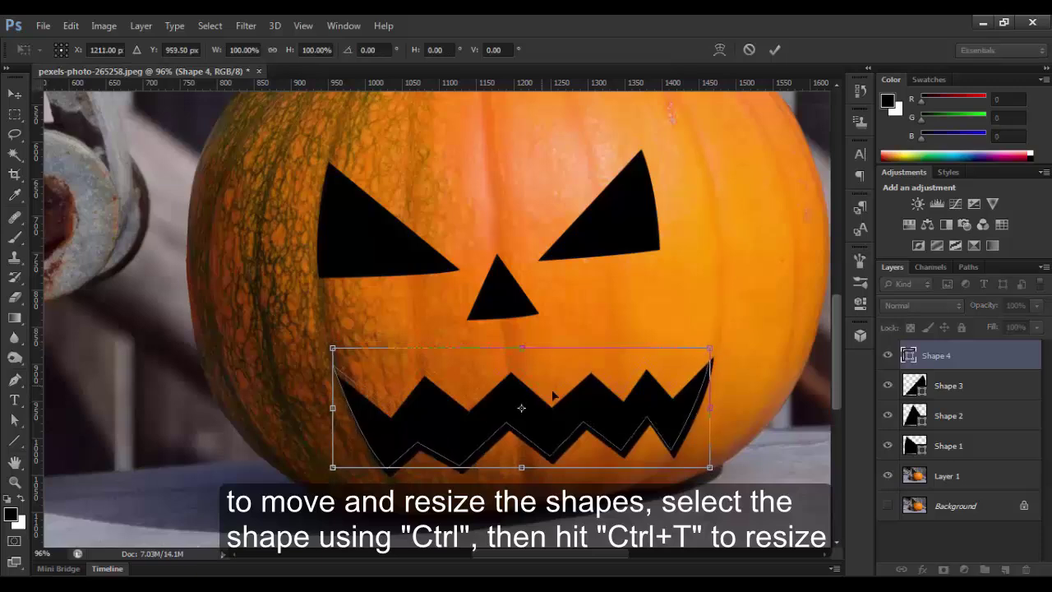
pyautogui.moveTo(709, 467); pyautogui.dragTo(720, 471)
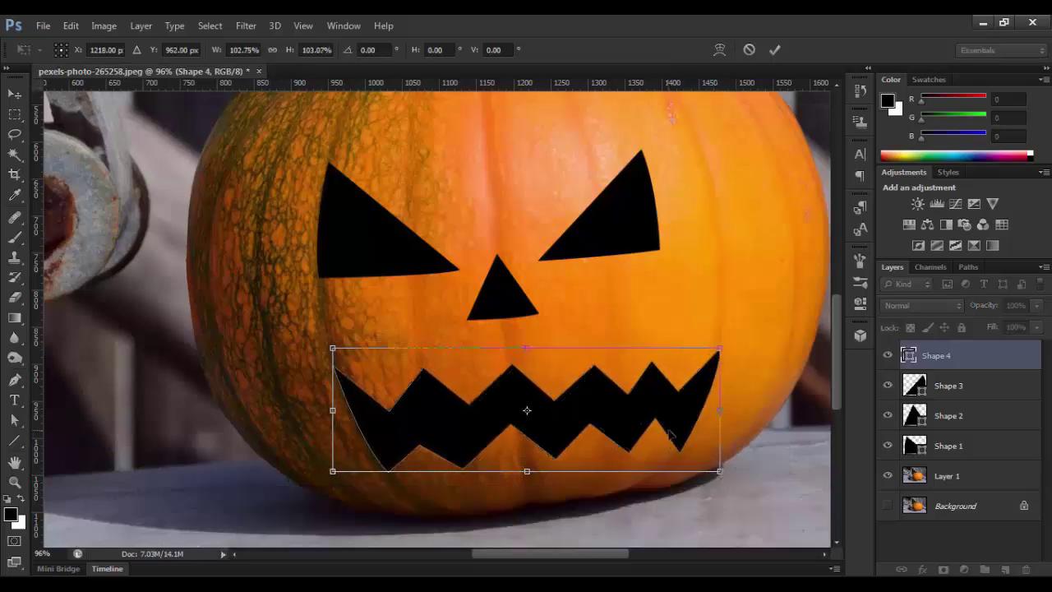
pyautogui.click(775, 50)
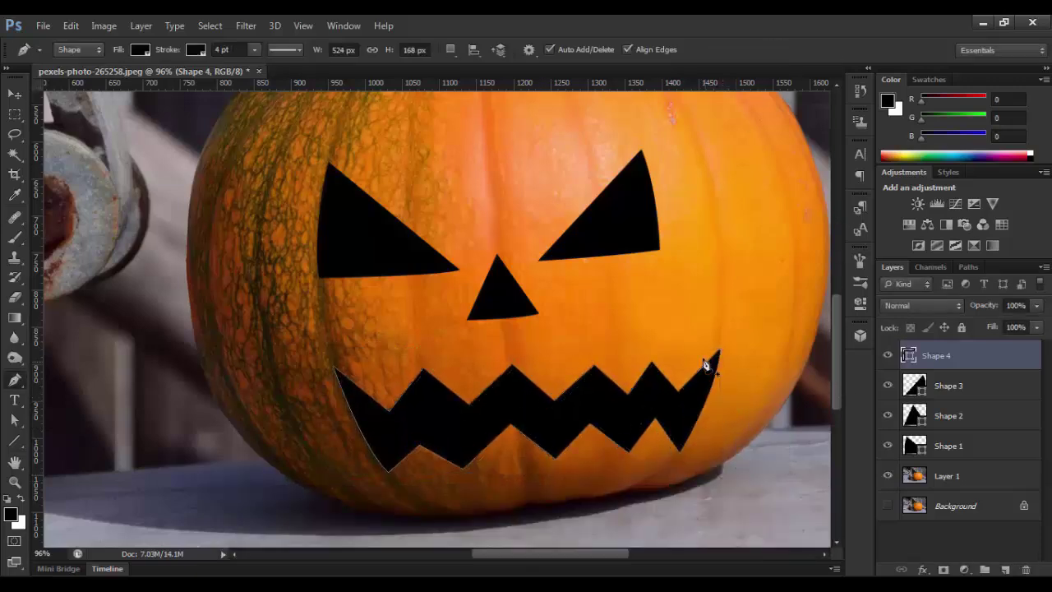
# Move the right eye triangle farther to the right.
pyautogui.click(969, 388)
pyautogui.hotkey('ctrl', 't')
pyautogui.moveTo(616, 223); pyautogui.dragTo(683, 232)
pyautogui.press('Return')
# Shift the nose triangle right so it sits centred between the eyes.
pyautogui.click(953, 415)
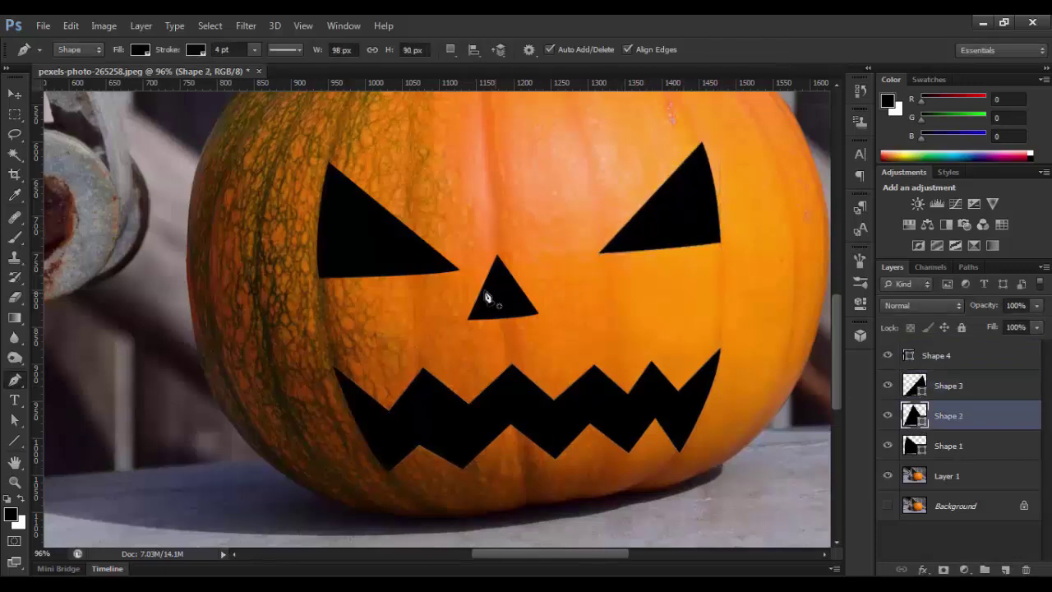
pyautogui.hotkey('ctrl', 't')
pyautogui.moveTo(502, 288); pyautogui.dragTo(533, 288)
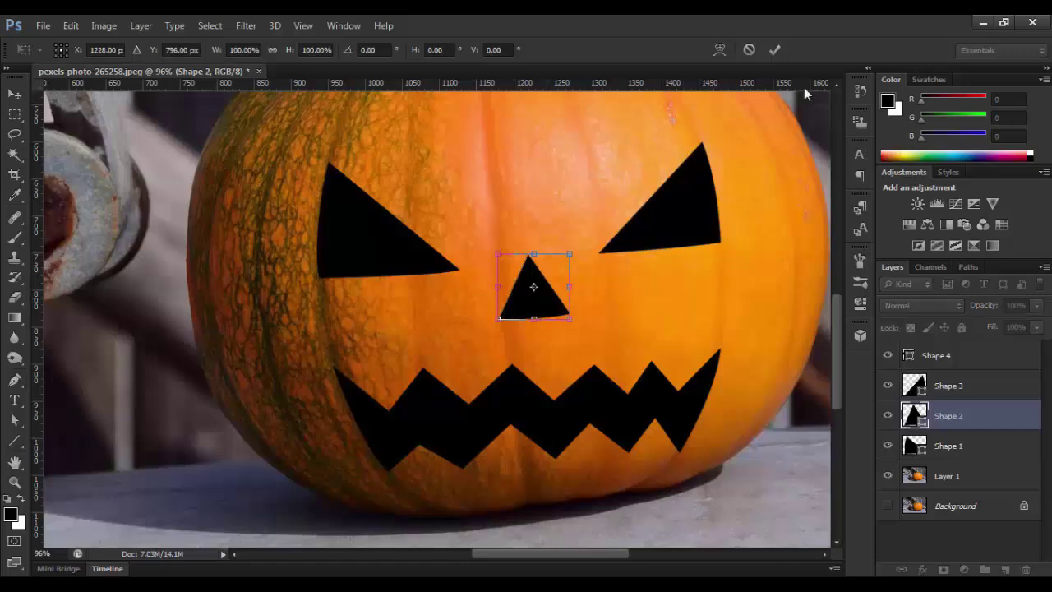
pyautogui.press('Return')
# Enlarge the right eye slightly and zoom back out over the face.
pyautogui.click(977, 392)
pyautogui.hotkey('ctrl', 't')
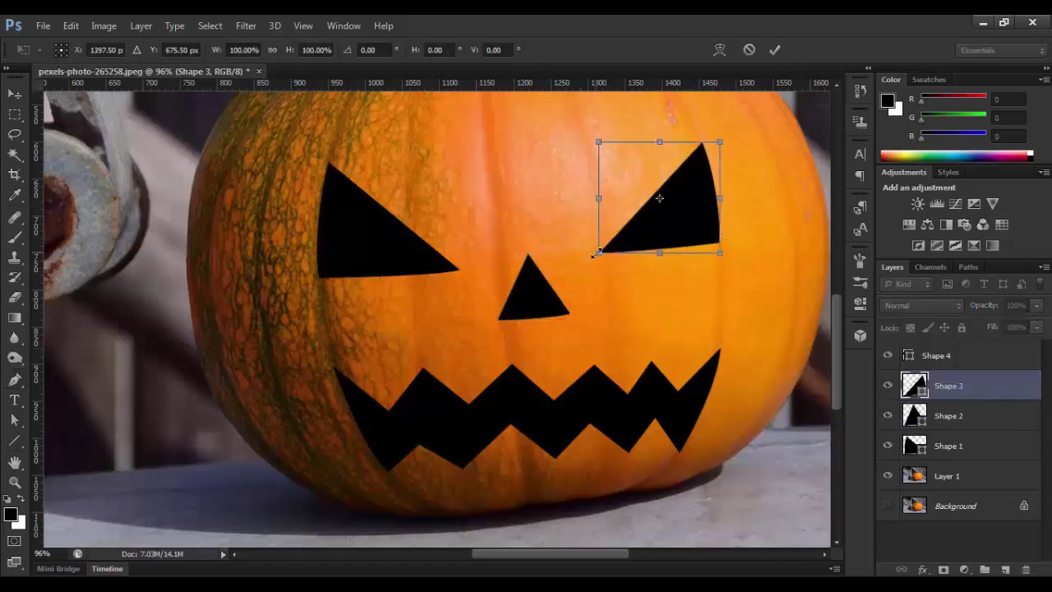
pyautogui.moveTo(598, 253); pyautogui.dragTo(591, 260)
pyautogui.click(774, 49)
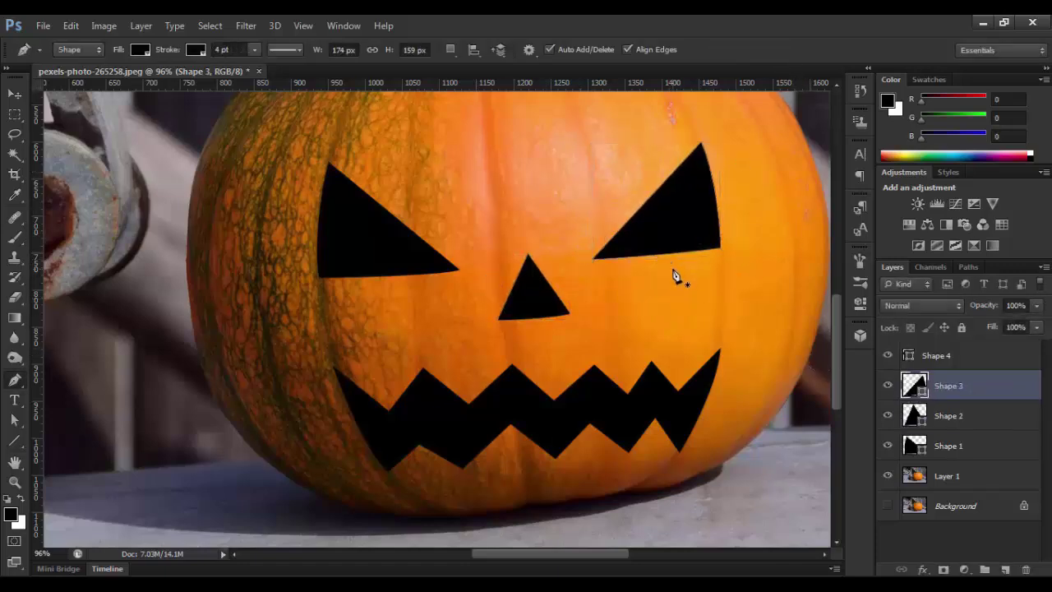
pyautogui.press('v')
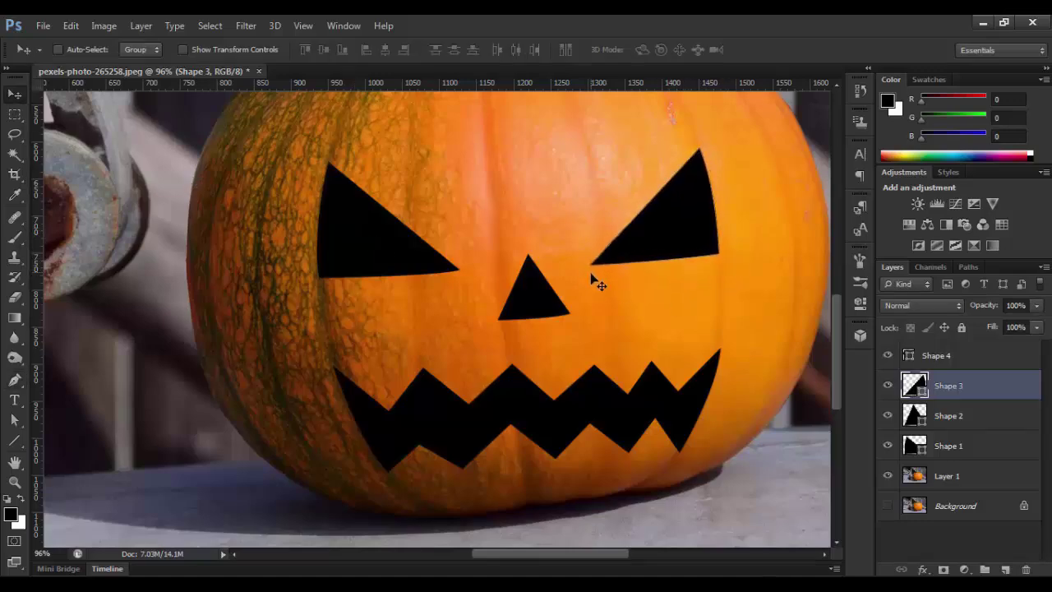
pyautogui.scroll(-5, 615, 308)
pyautogui.scroll(3, 620, 411)
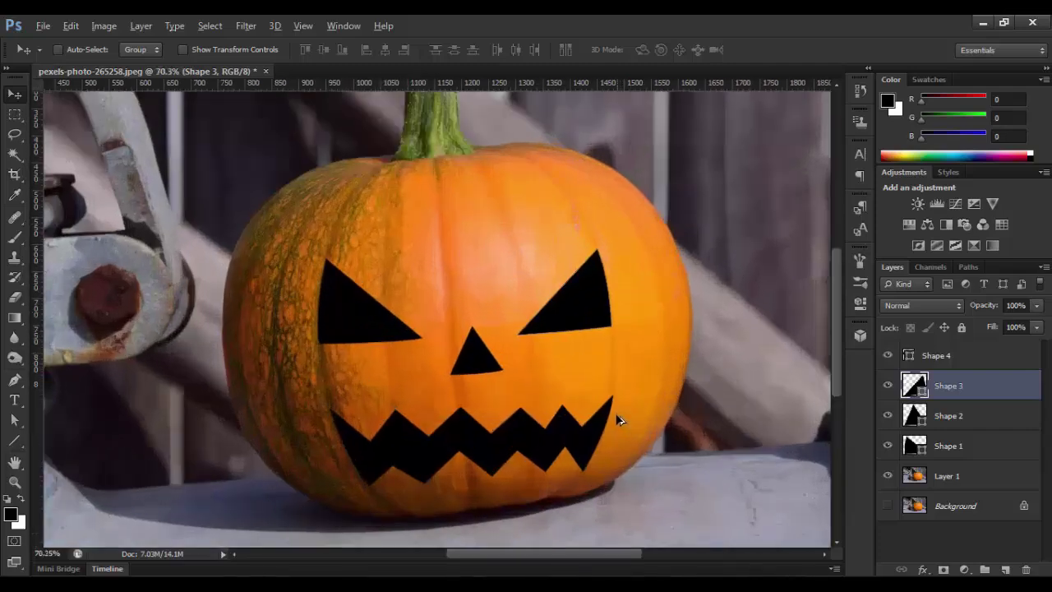
pyautogui.scroll(1, 534, 386)
pyautogui.scroll(1, 494, 386)
# Merge Shape 1–4 into one layer, duplicate it, and rasterize the Shape 4 copy.
pyautogui.click(970, 353)
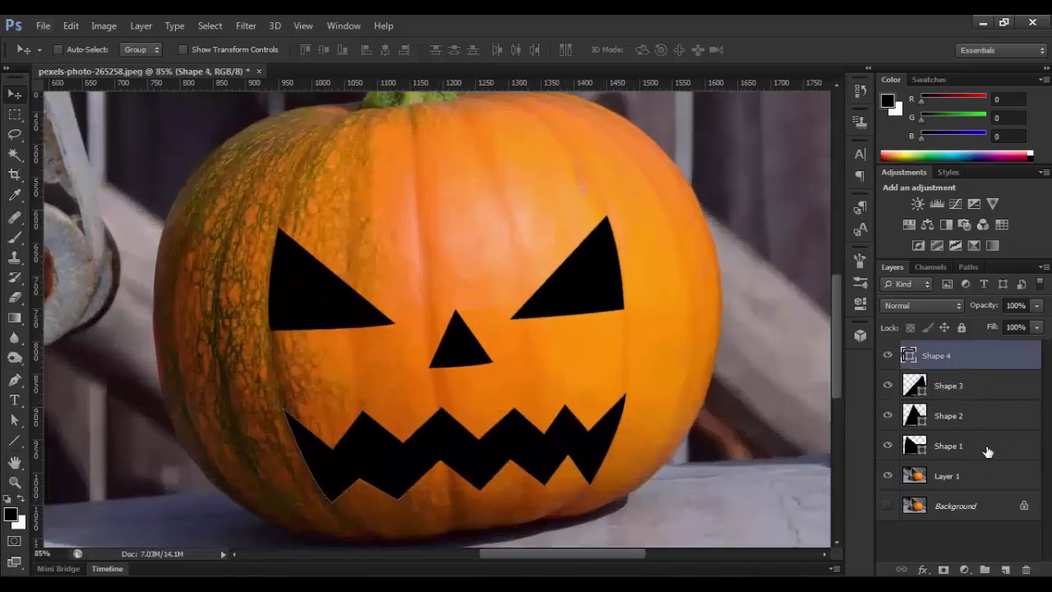
pyautogui.keyDown('shift'); pyautogui.click(991, 455); pyautogui.keyUp('shift')
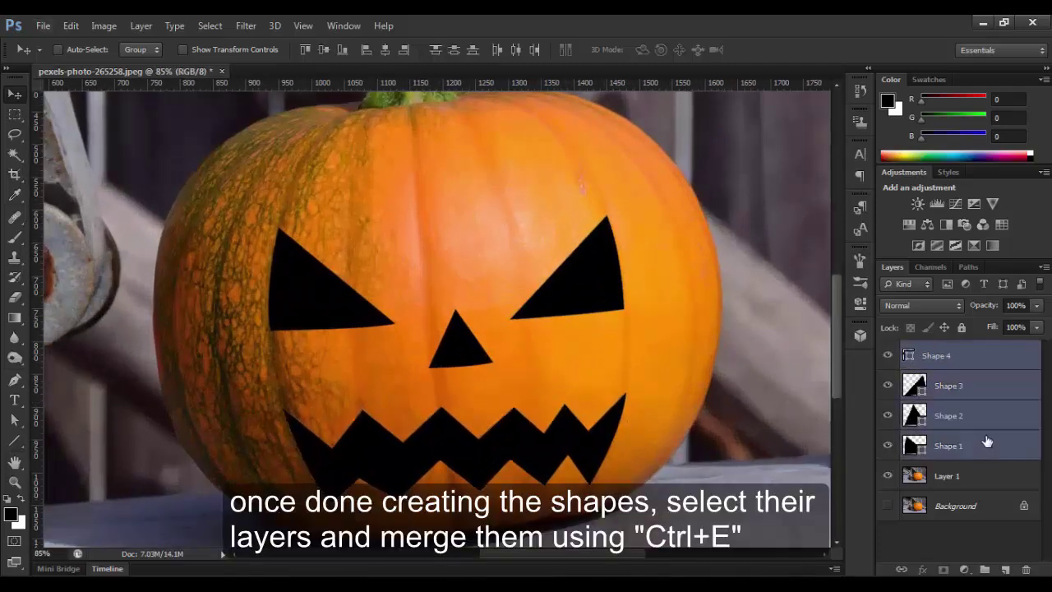
pyautogui.hotkey('ctrl', 'e')
pyautogui.hotkey('ctrl', 'j')
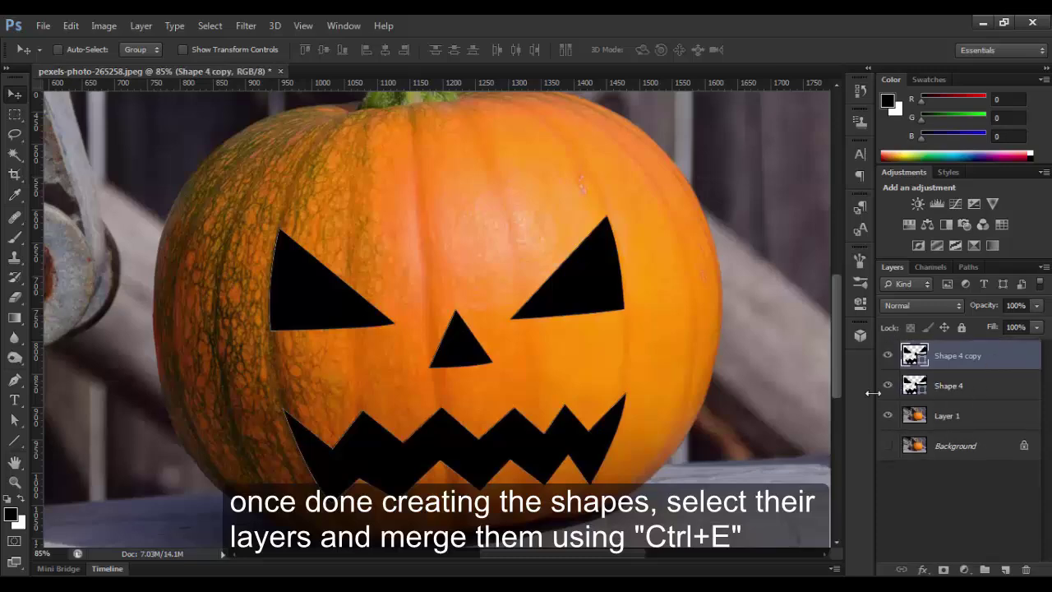
pyautogui.rightClick(964, 354)
pyautogui.click(715, 195)
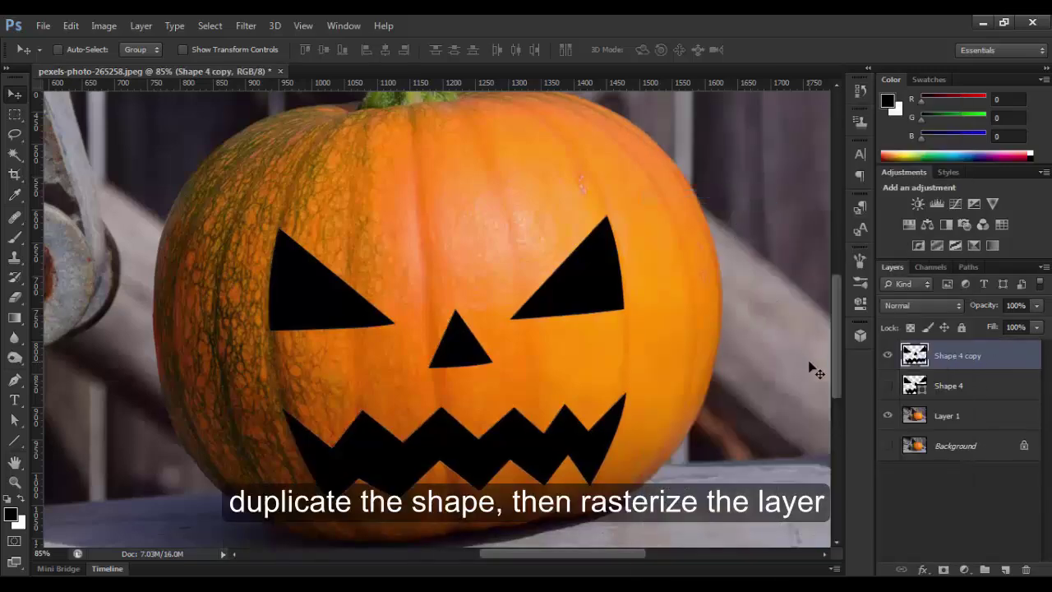
# Open Shape 4 copy's Layer Style and preview the Bevel & Emboss settings.
pyautogui.doubleClick(1013, 371)
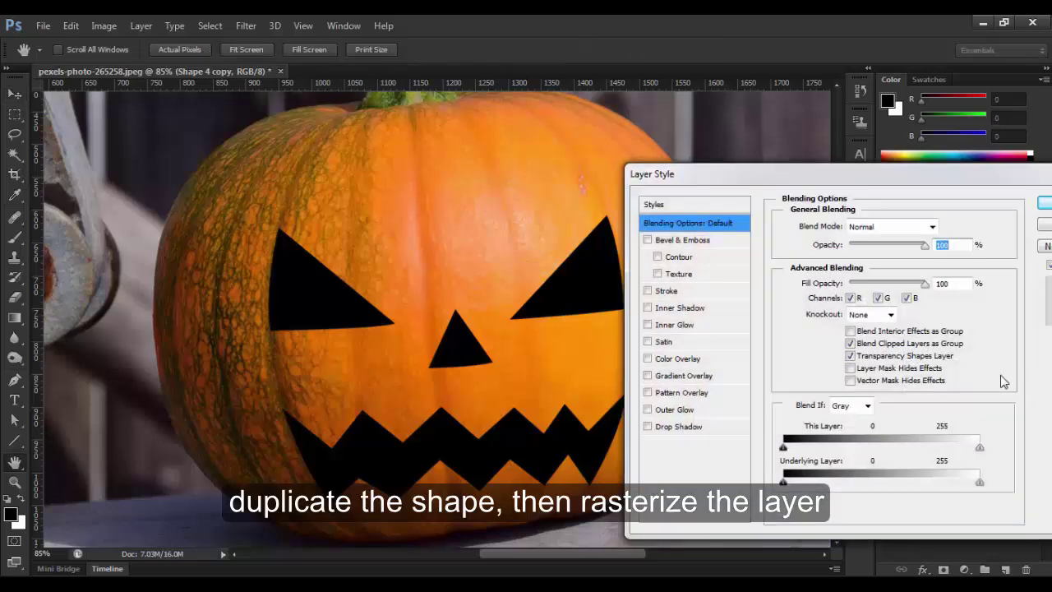
pyautogui.click(647, 240)
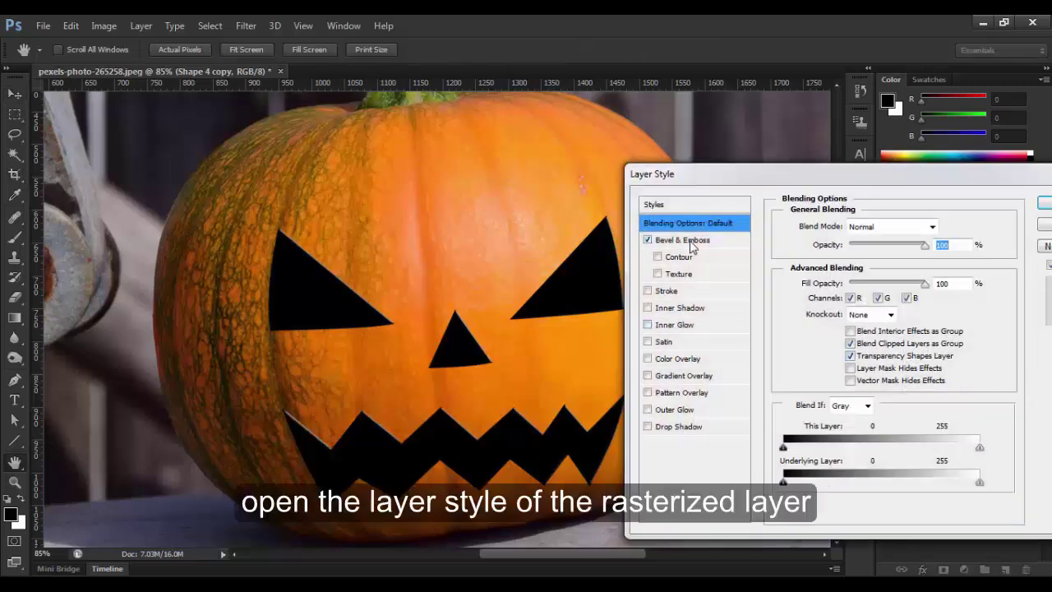
pyautogui.click(674, 240)
pyautogui.click(648, 240)
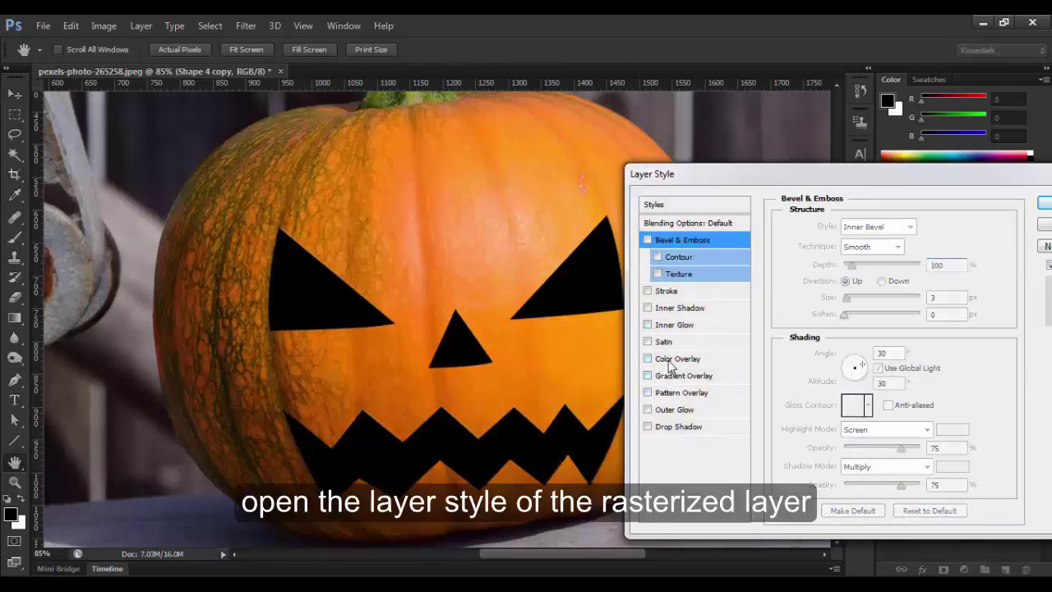
# Add a rust-orange Color Overlay sampled from the pumpkin, then enable Bevel & Emboss.
pyautogui.click(670, 359)
pyautogui.click(947, 228)
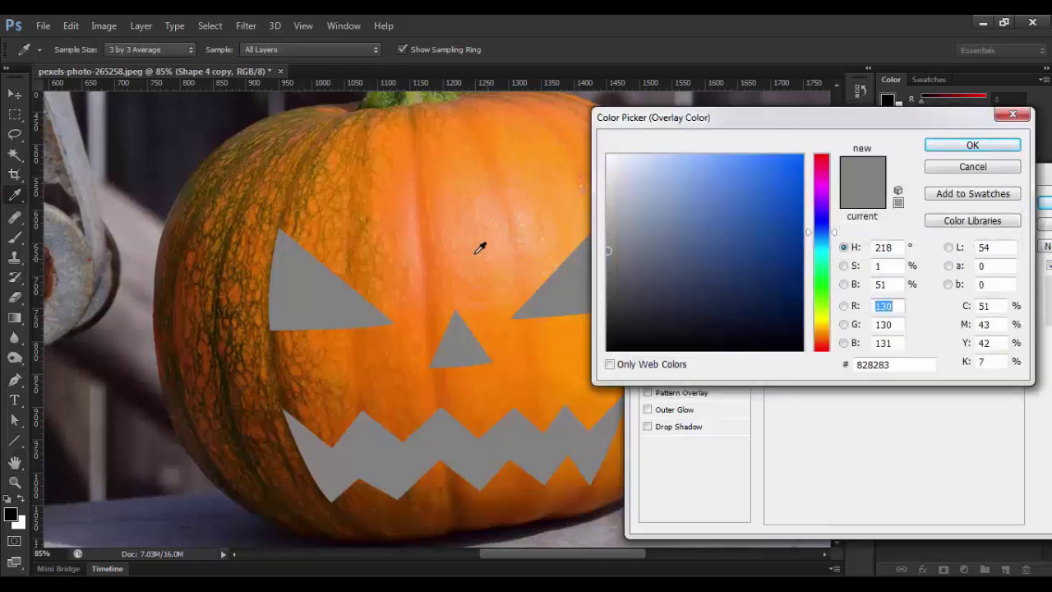
pyautogui.click(480, 249)
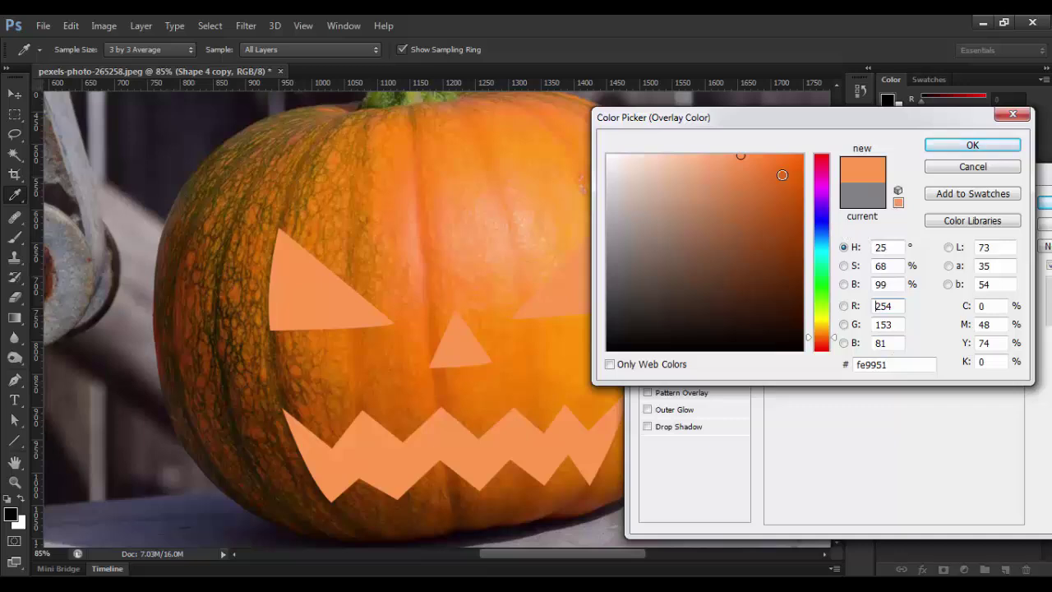
pyautogui.moveTo(765, 157); pyautogui.dragTo(776, 156)
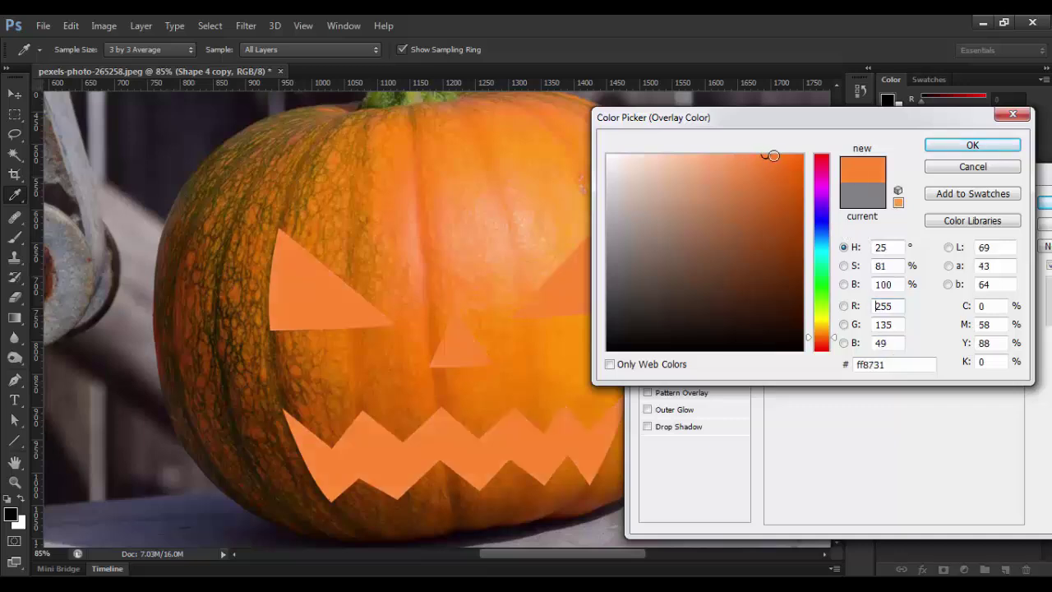
pyautogui.click(801, 192)
pyautogui.click(953, 145)
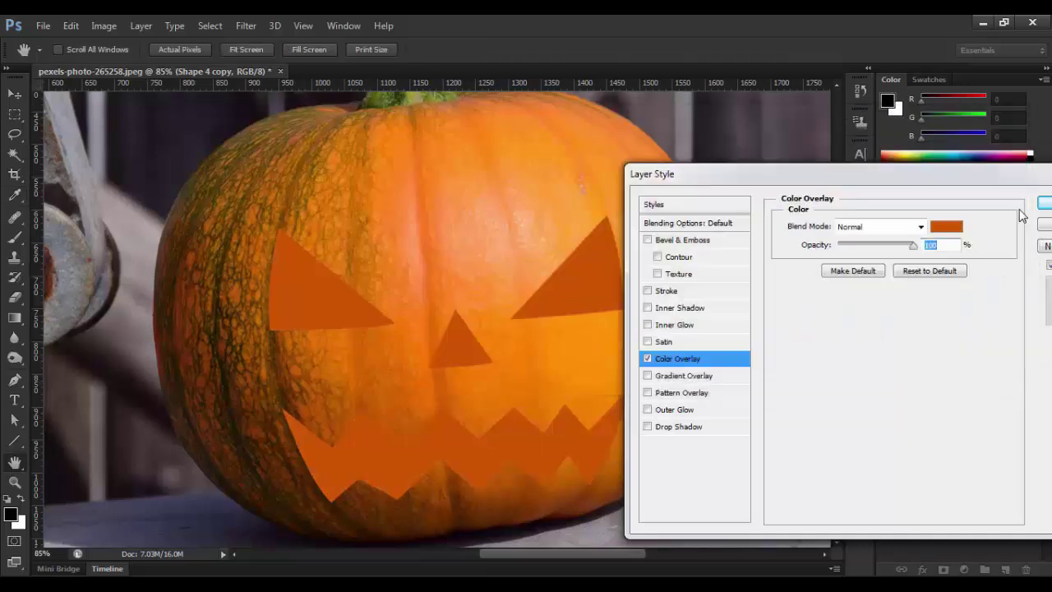
pyautogui.click(647, 239)
# Set the bevel direction to Down with 400% depth.
pyautogui.click(682, 239)
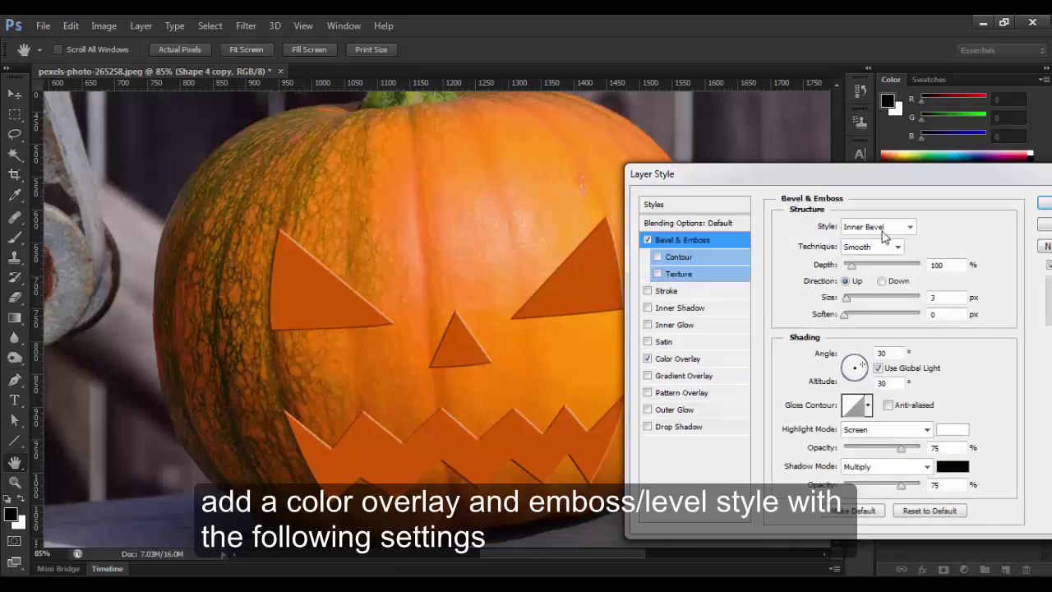
pyautogui.click(883, 282)
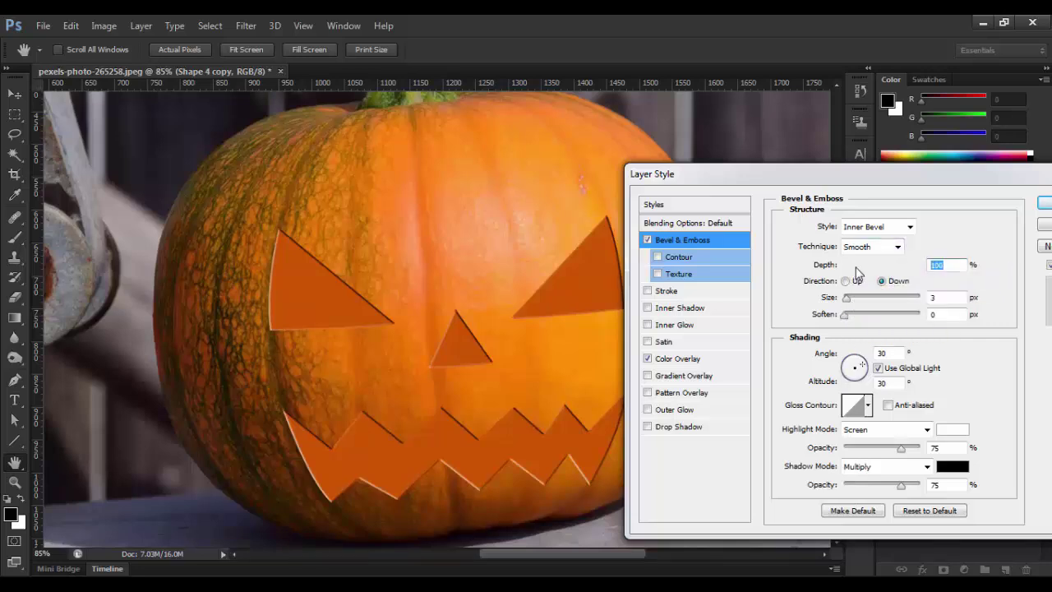
pyautogui.moveTo(852, 265); pyautogui.dragTo(861, 266)
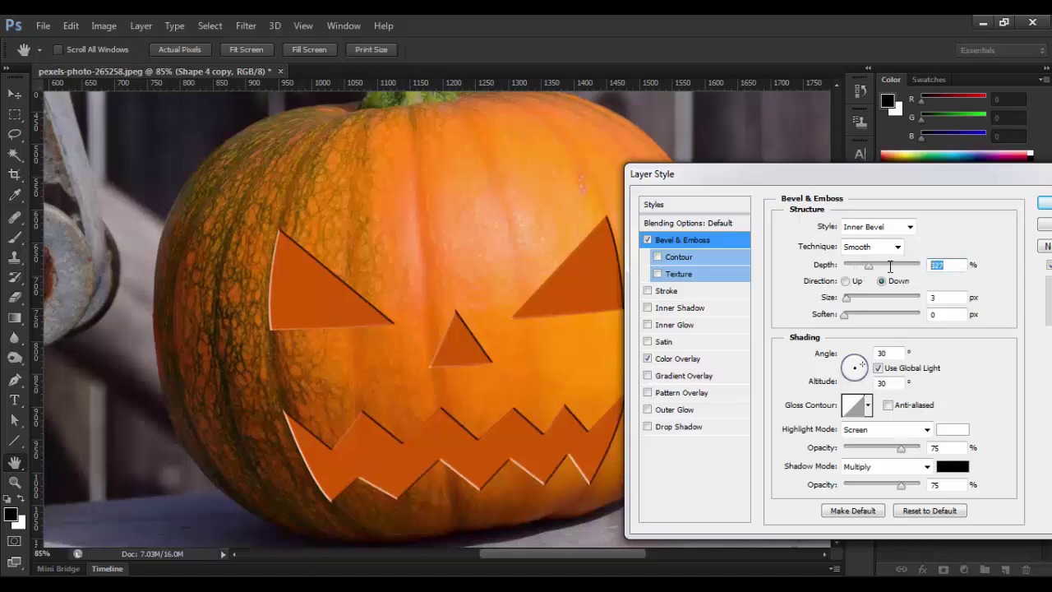
pyautogui.write('400')
# Sample a peach orange for the bevel highlight and a darker pumpkin orange for the shadow.
pyautogui.click(947, 430)
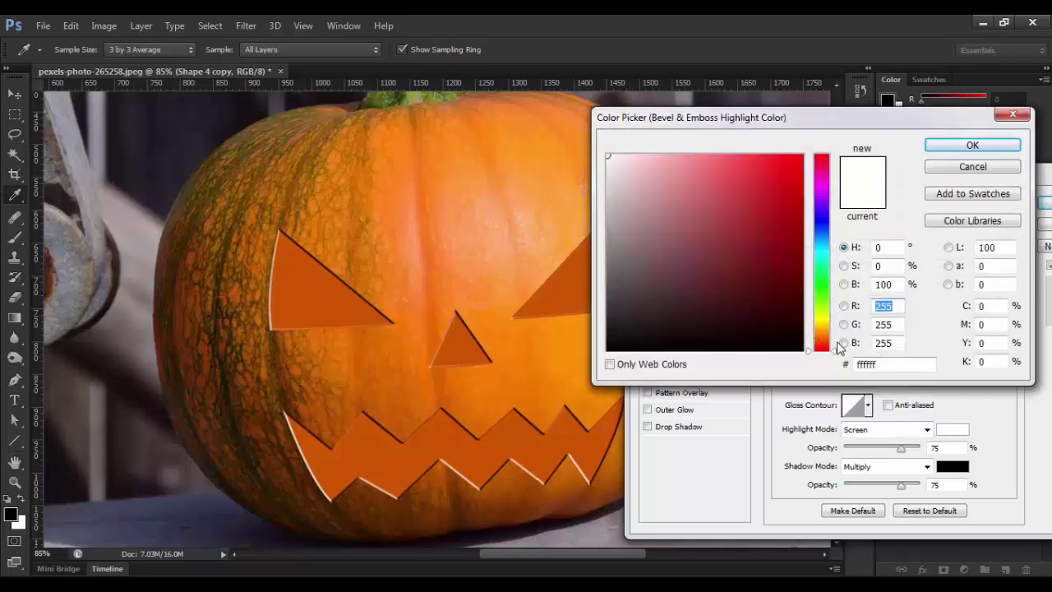
pyautogui.click(485, 206)
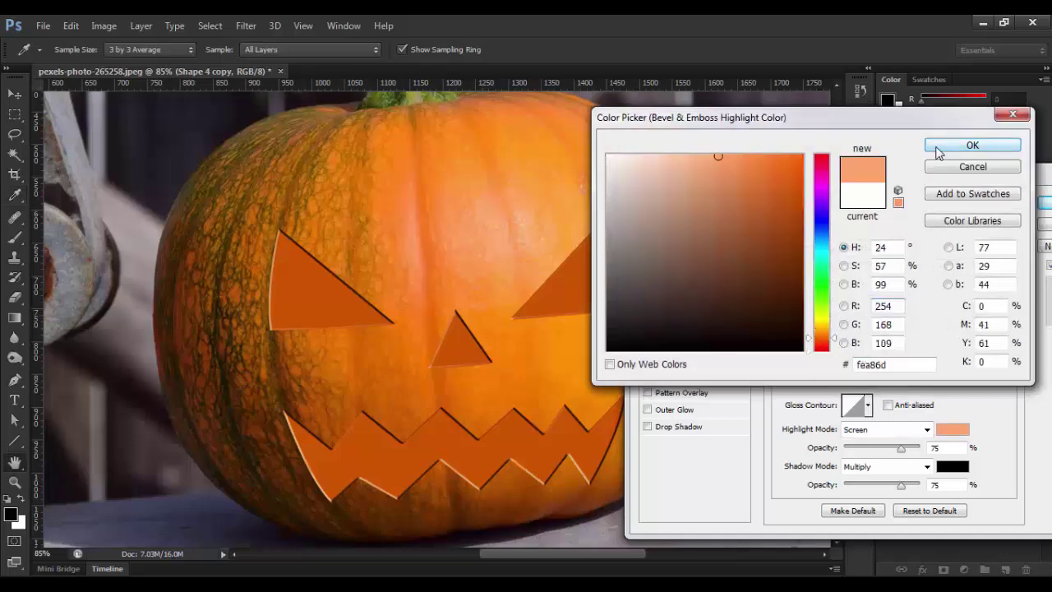
pyautogui.click(973, 144)
pyautogui.click(952, 466)
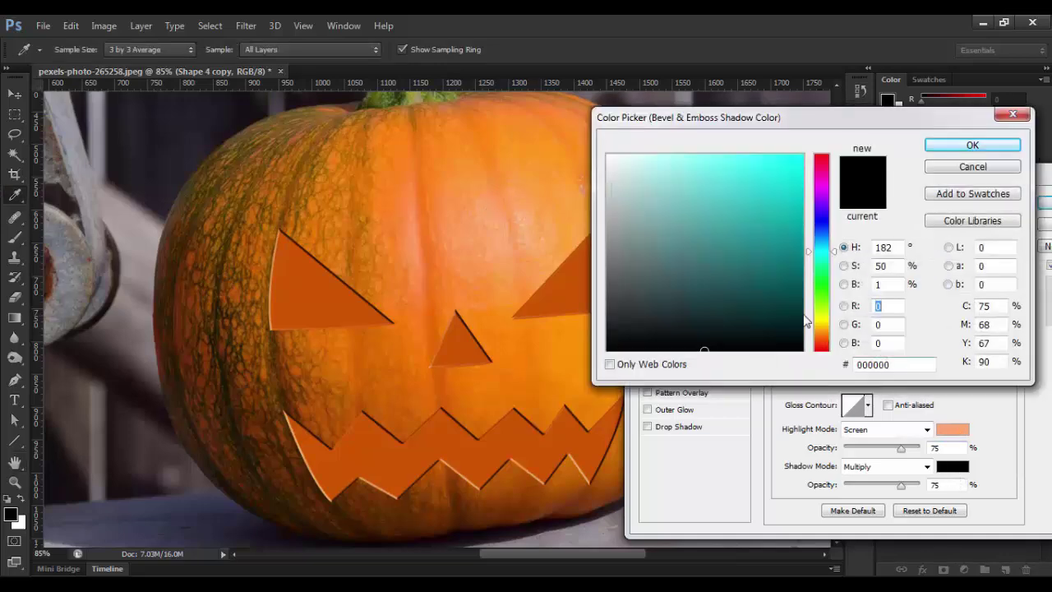
pyautogui.click(475, 134)
pyautogui.click(512, 113)
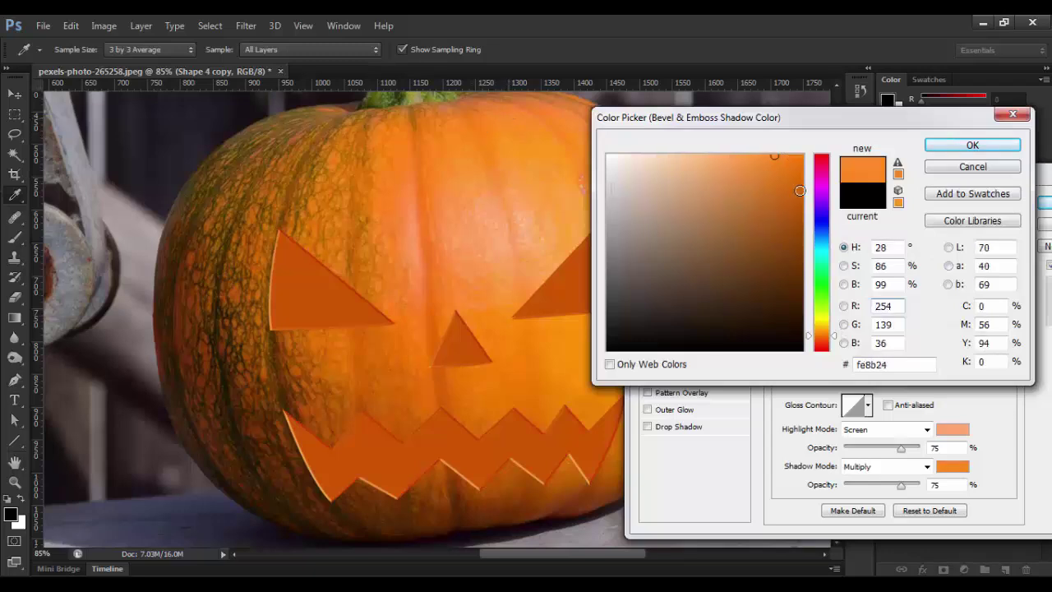
pyautogui.click(799, 181)
pyautogui.click(972, 145)
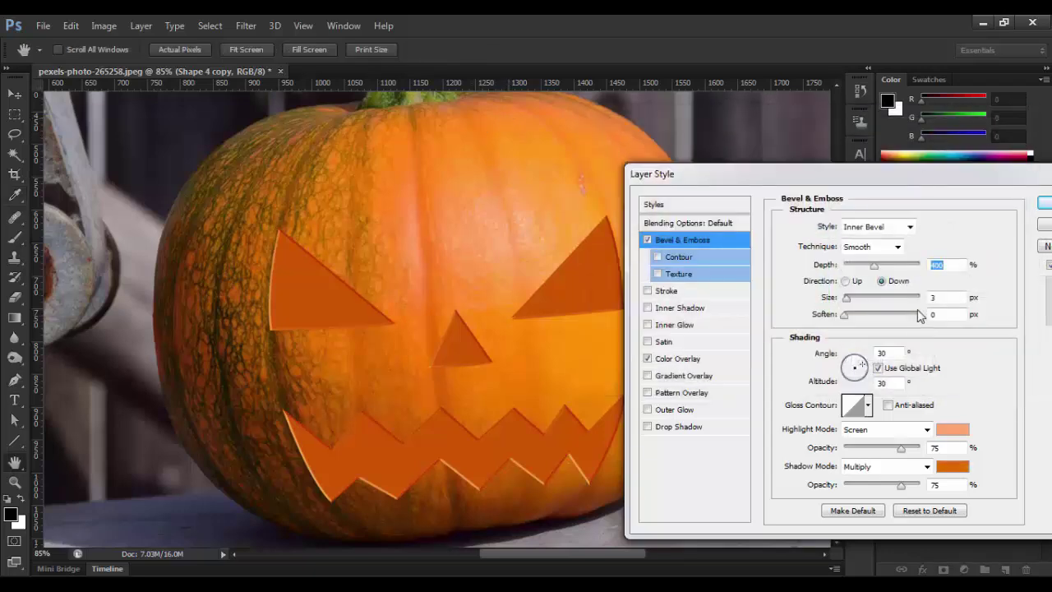
# Set both highlight and shadow blend modes to Soft Light at 100% opacity.
pyautogui.click(927, 429)
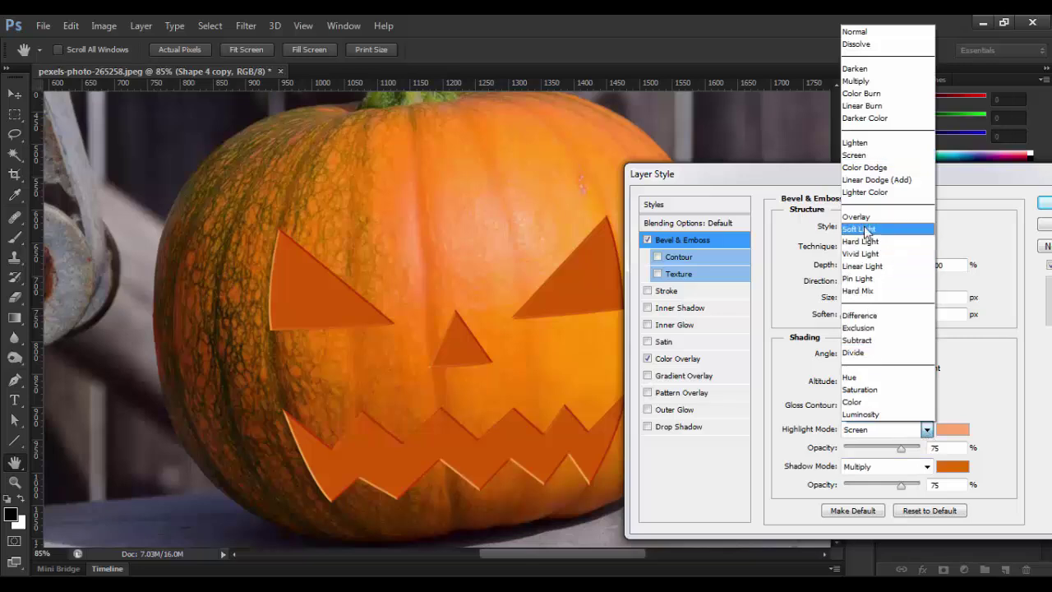
pyautogui.click(865, 230)
pyautogui.click(926, 466)
pyautogui.click(879, 270)
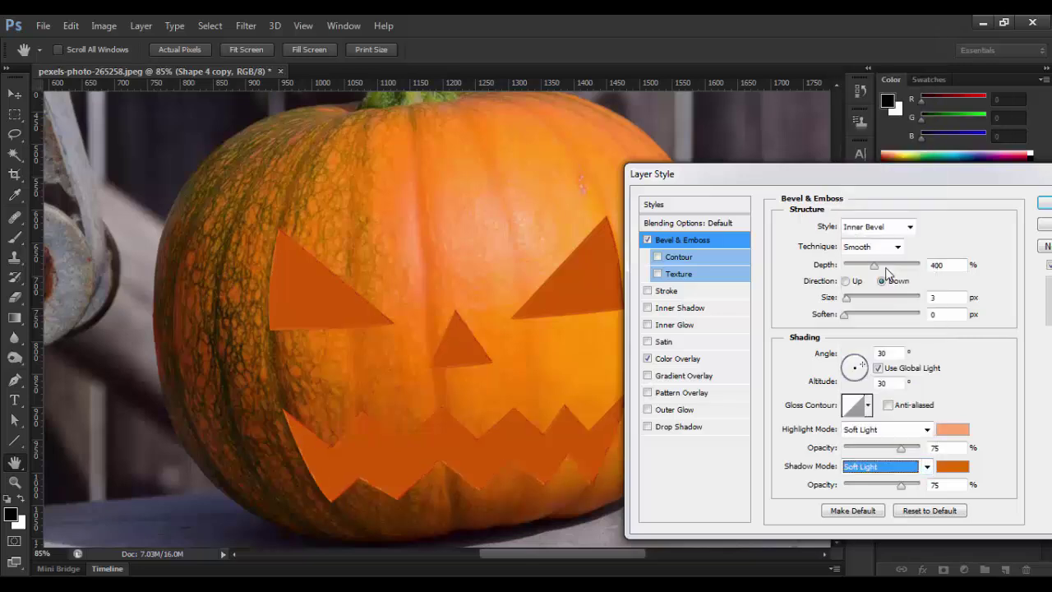
pyautogui.moveTo(901, 448); pyautogui.dragTo(920, 448)
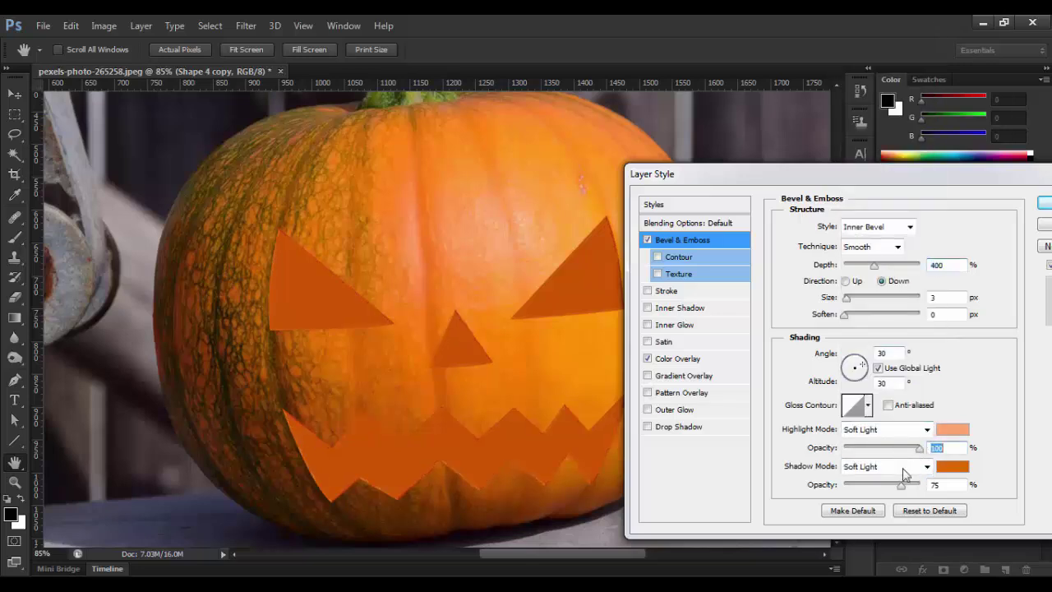
pyautogui.moveTo(901, 484); pyautogui.dragTo(920, 484)
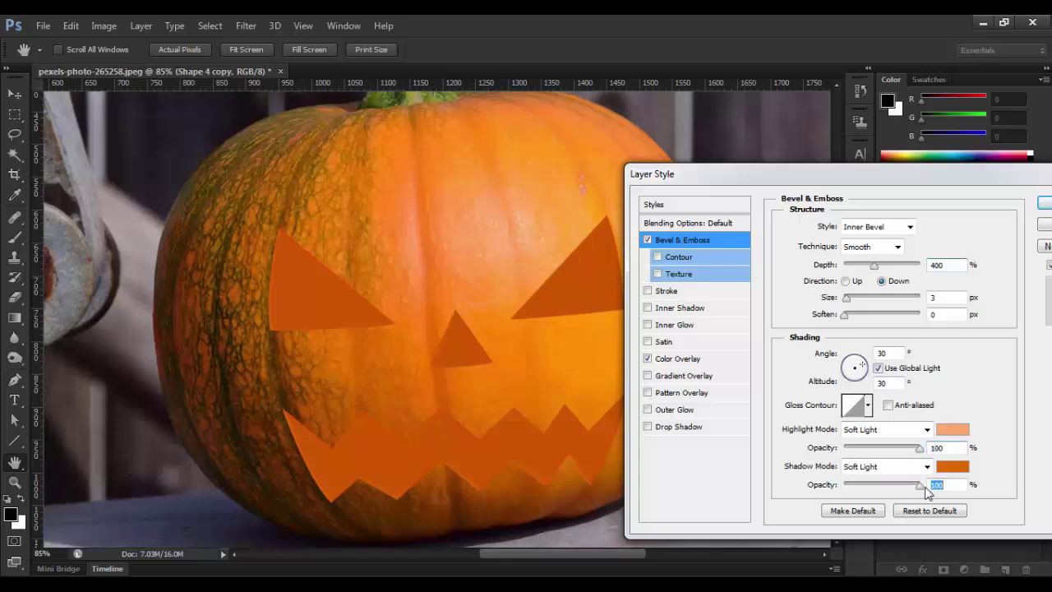
# Switch the highlight blend mode to Screen and the shadow blend mode to Multiply.
pyautogui.click(896, 430)
pyautogui.click(981, 413)
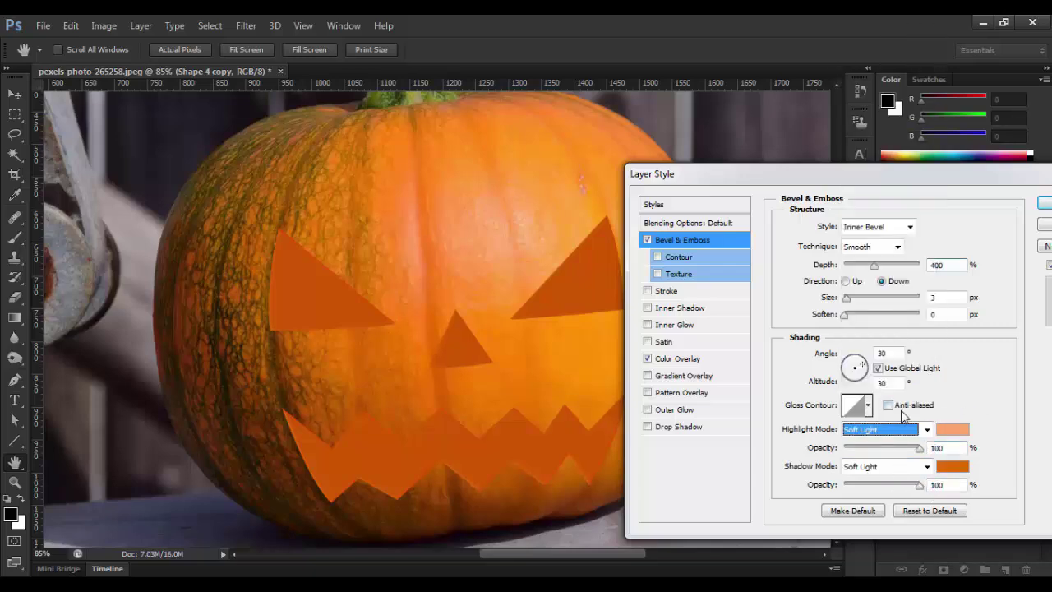
pyautogui.click(927, 429)
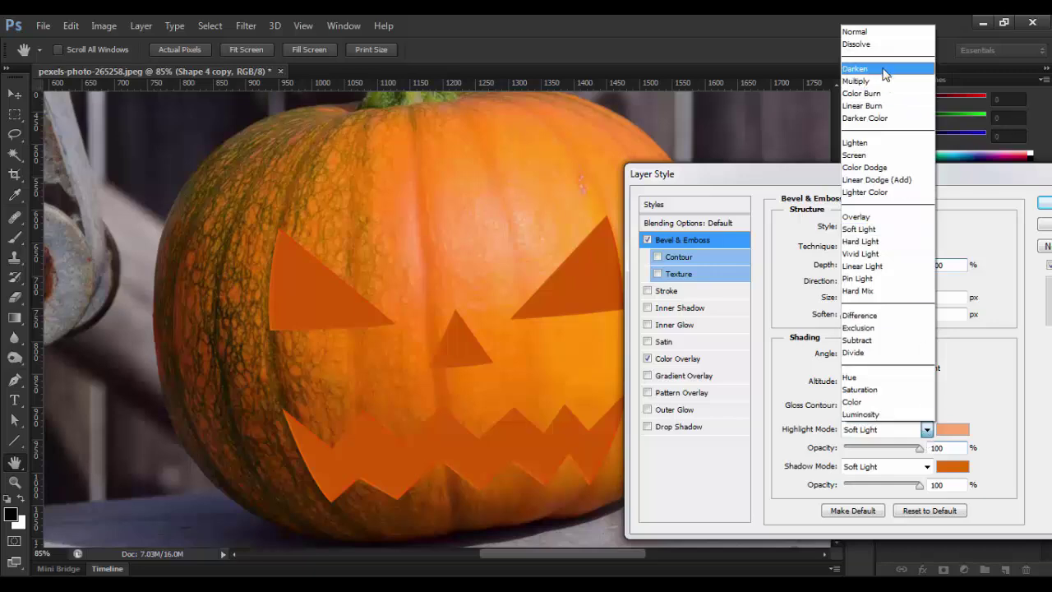
pyautogui.click(854, 154)
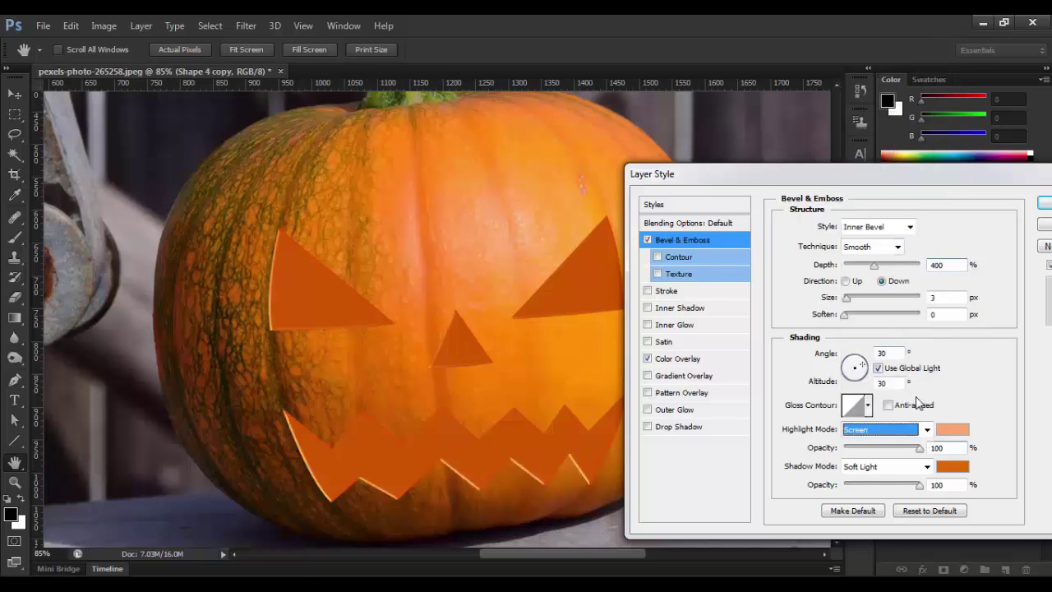
pyautogui.click(927, 466)
pyautogui.click(888, 255)
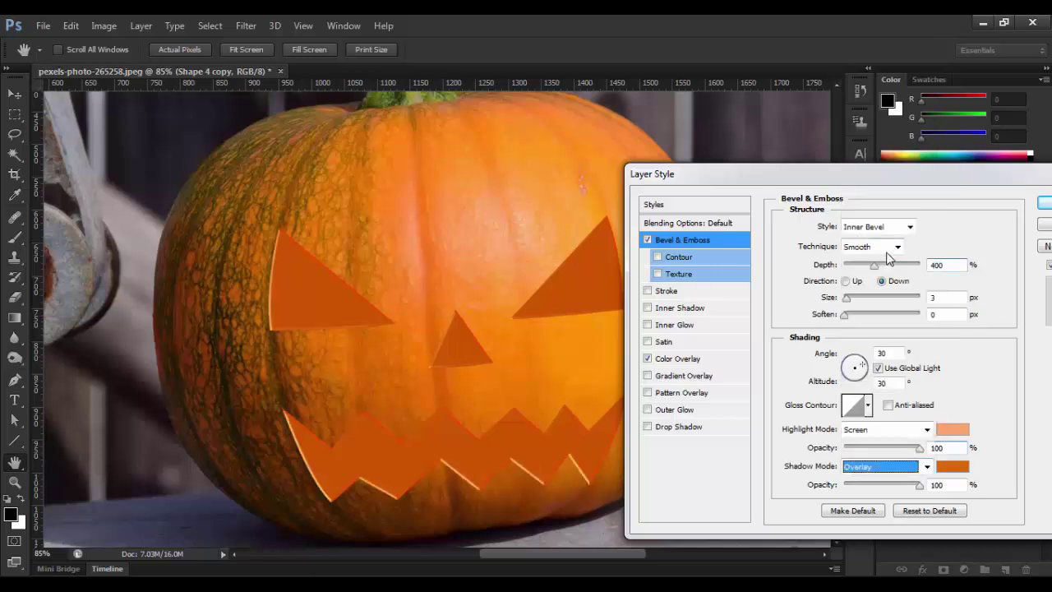
pyautogui.click(927, 466)
pyautogui.click(855, 68)
pyautogui.click(927, 466)
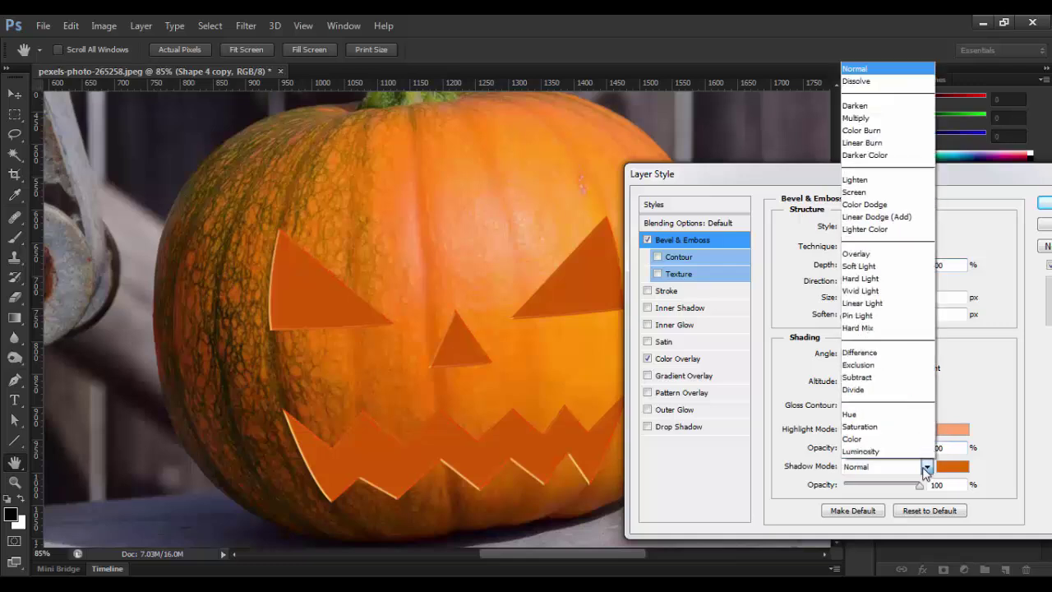
pyautogui.click(869, 118)
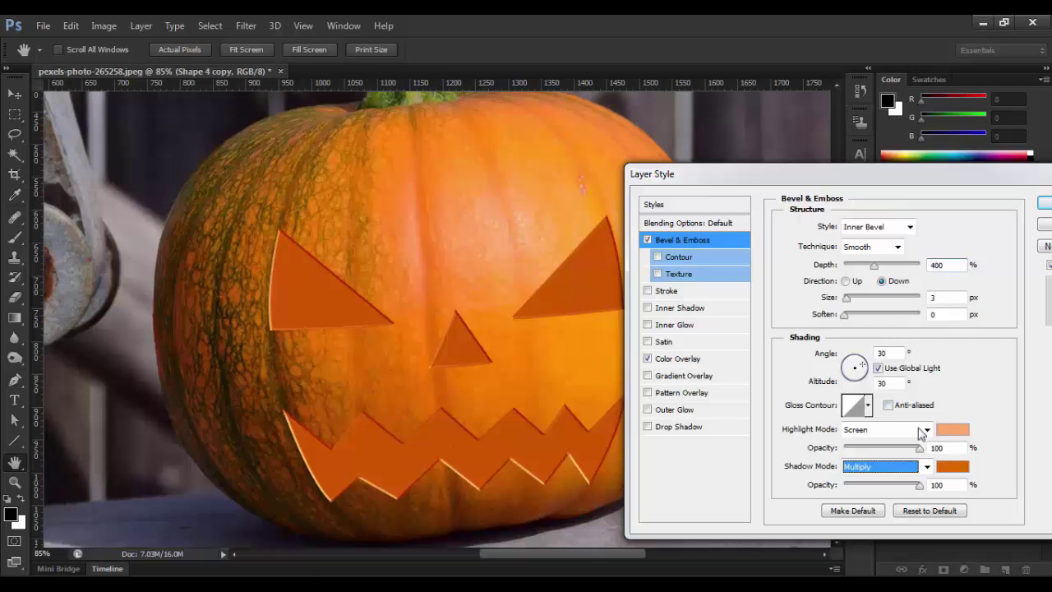
pyautogui.press('Tab')
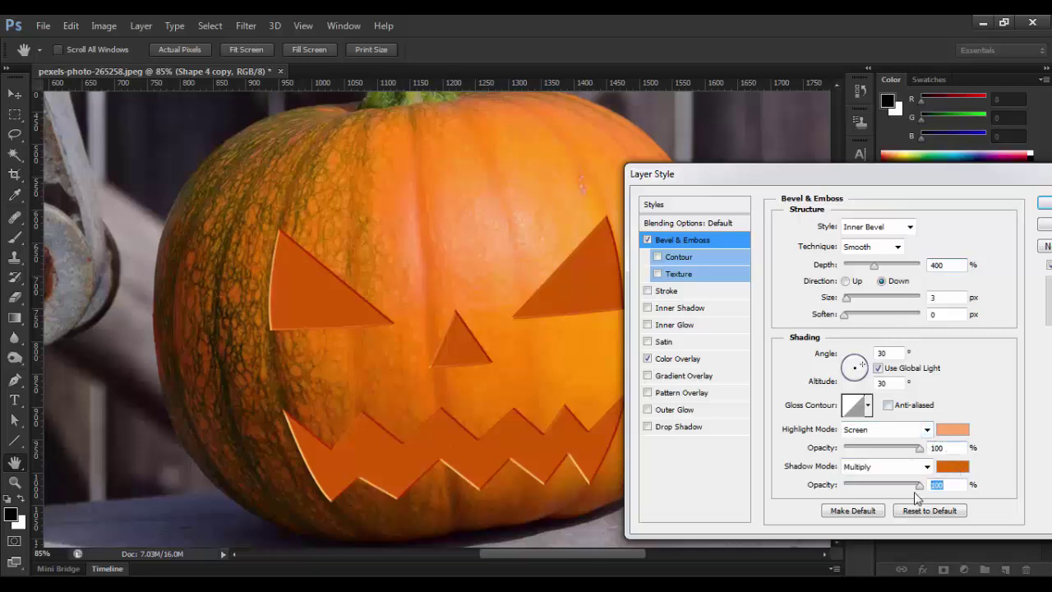
# Set the bevel light to -10° angle and 15° altitude, and the bevel Size to 8 px.
pyautogui.click(848, 374)
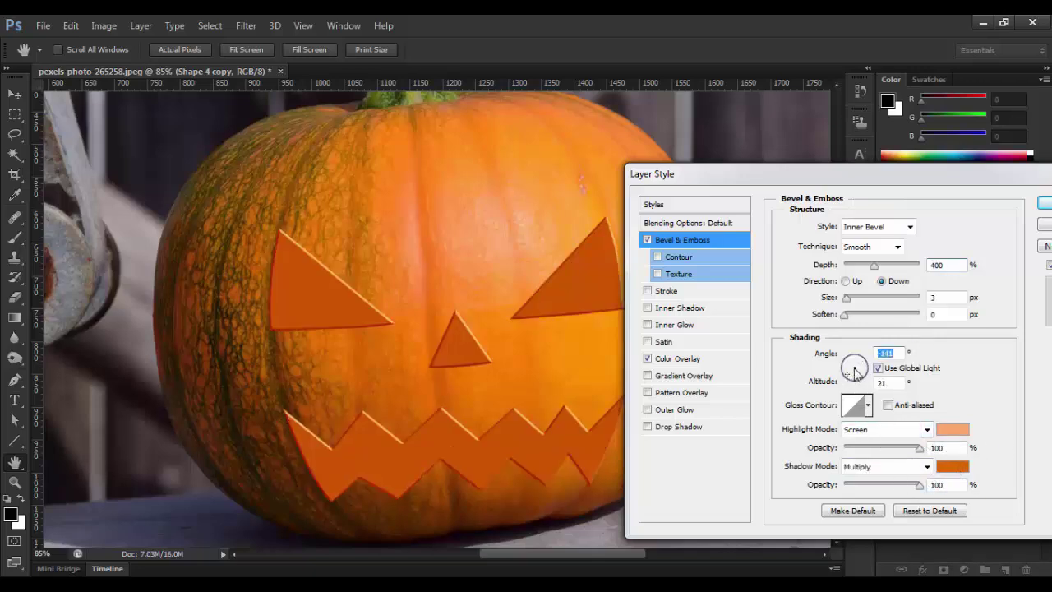
pyautogui.moveTo(863, 366); pyautogui.dragTo(859, 362)
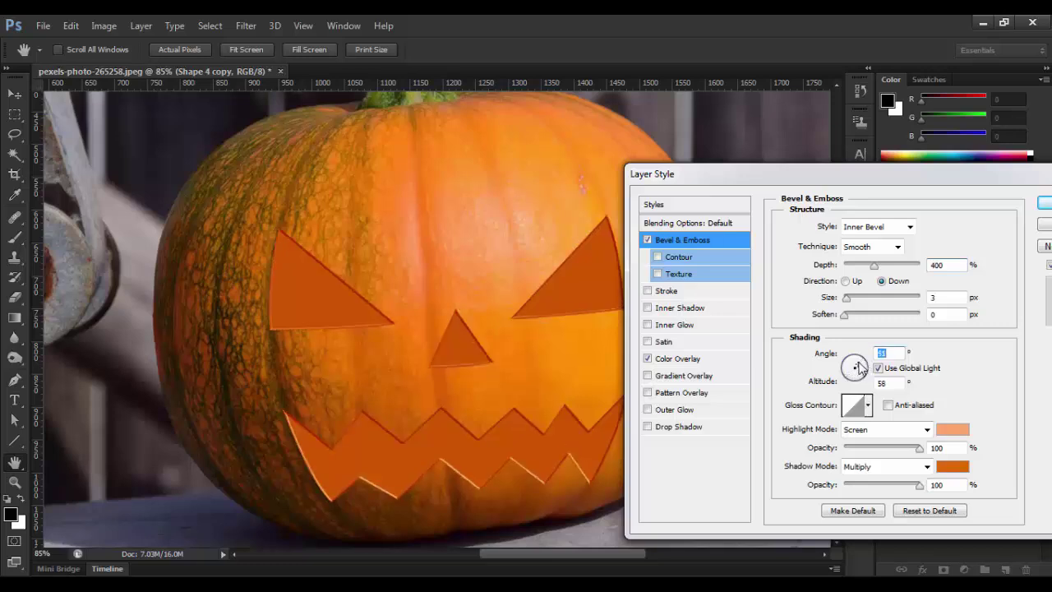
pyautogui.write('30')
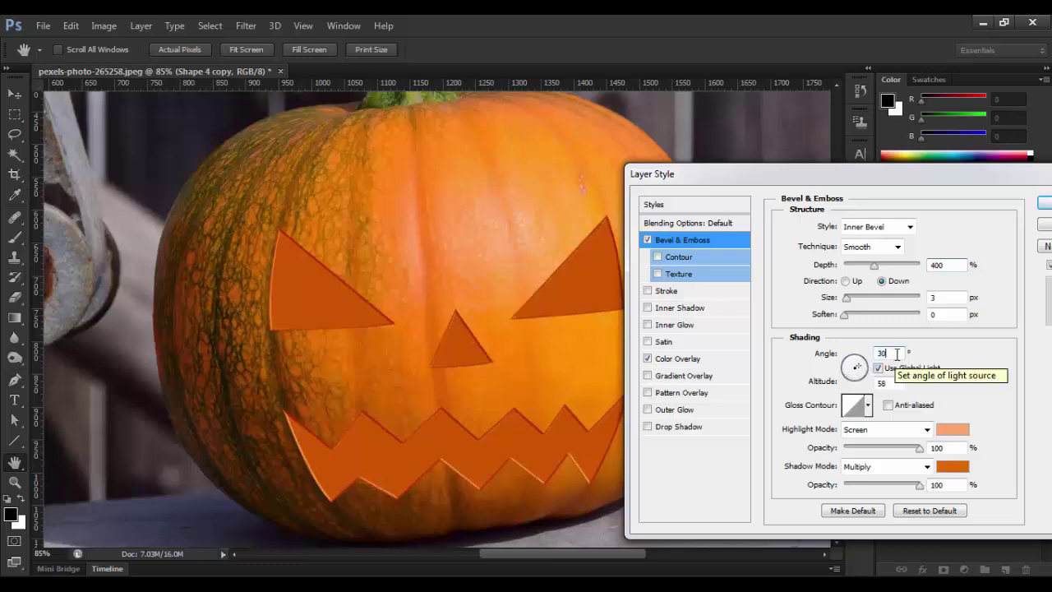
pyautogui.click(858, 363)
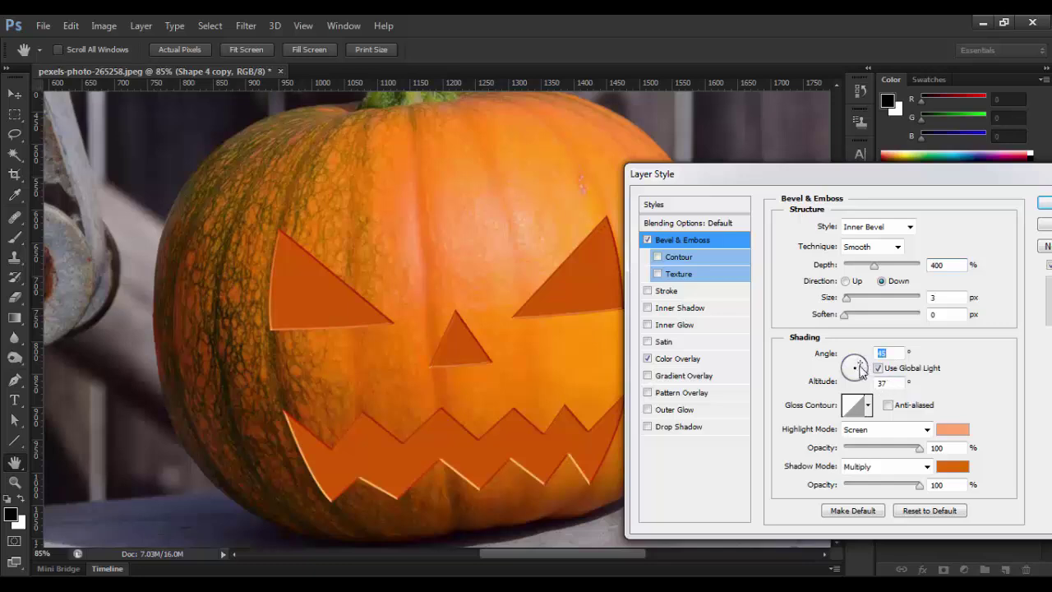
pyautogui.moveTo(859, 367); pyautogui.dragTo(864, 374)
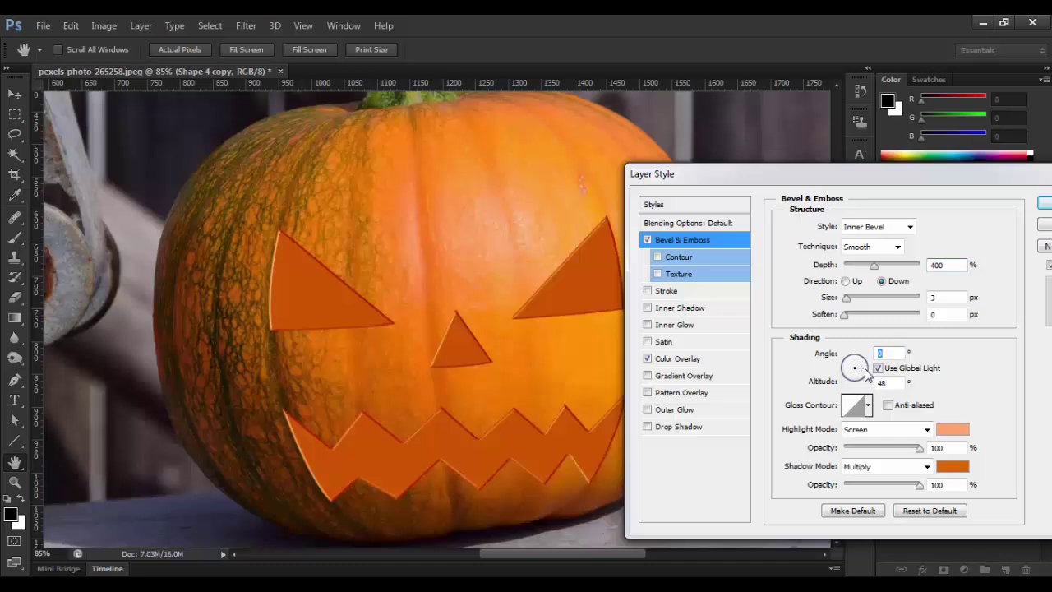
pyautogui.write('90')
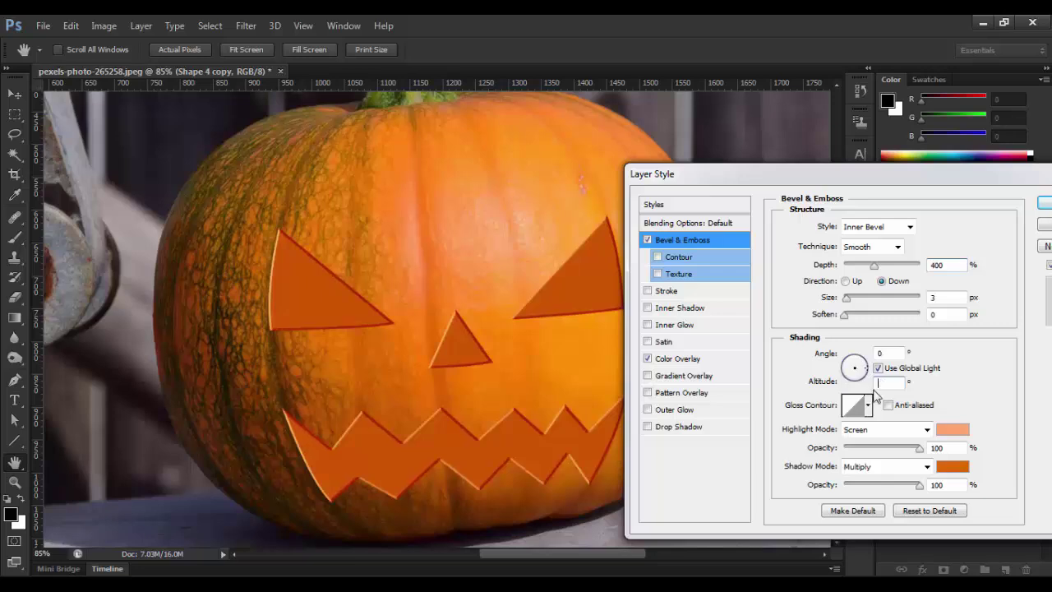
pyautogui.write('20')
pyautogui.press('BackSpace')
pyautogui.press('BackSpace')
pyautogui.write('15')
pyautogui.hotkey('shift', 'Tab')
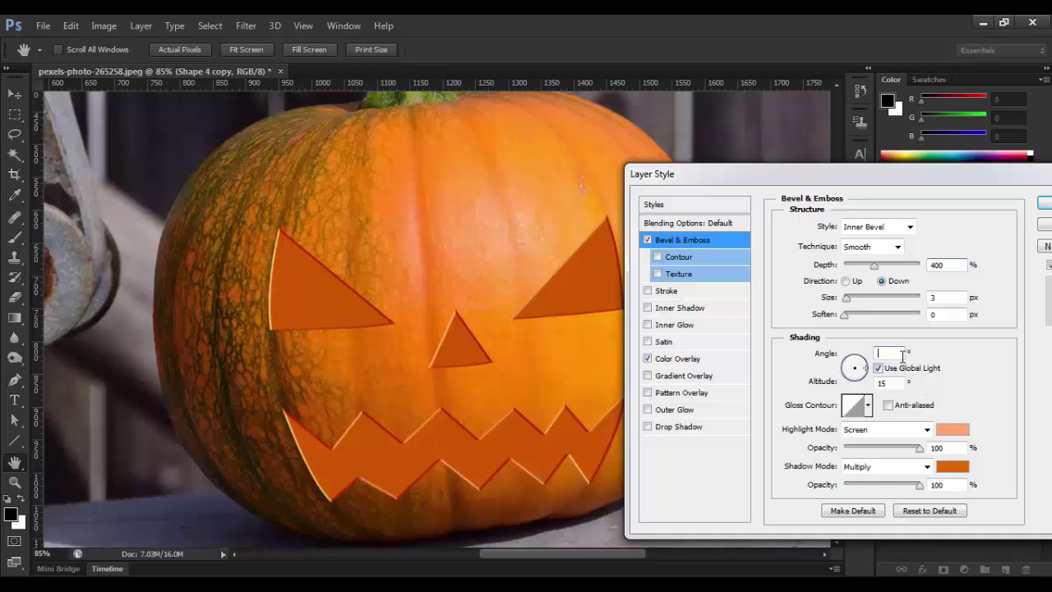
pyautogui.write('-40')
pyautogui.press('BackSpace')
pyautogui.press('BackSpace')
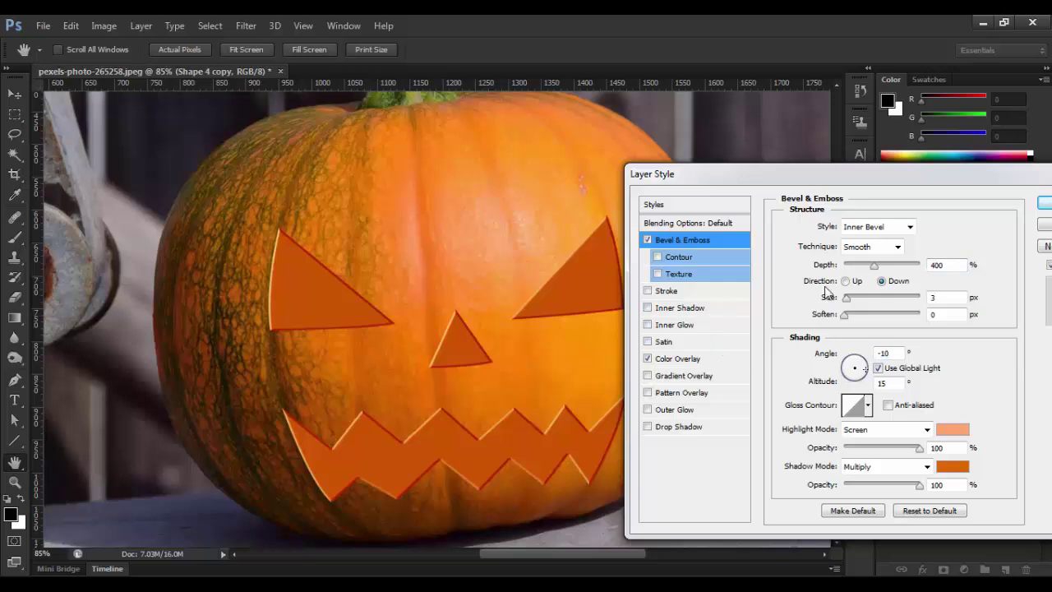
pyautogui.moveTo(827, 291); pyautogui.dragTo(914, 296)
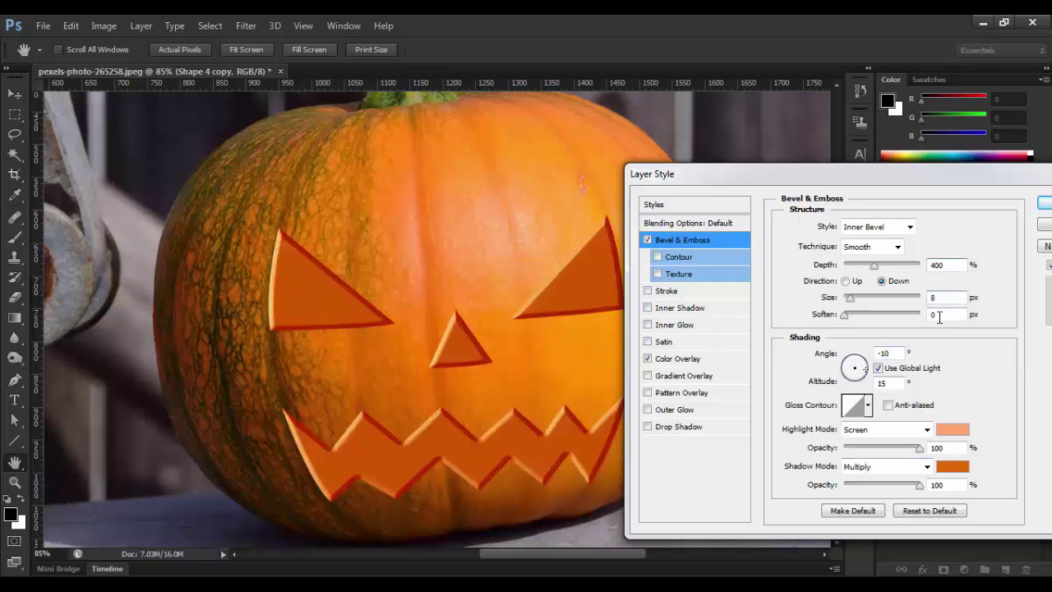
pyautogui.press('Tab')
# Apply the layer style, then duplicate Shape 4 copy and strip the copy's effects.
pyautogui.click(1043, 204)
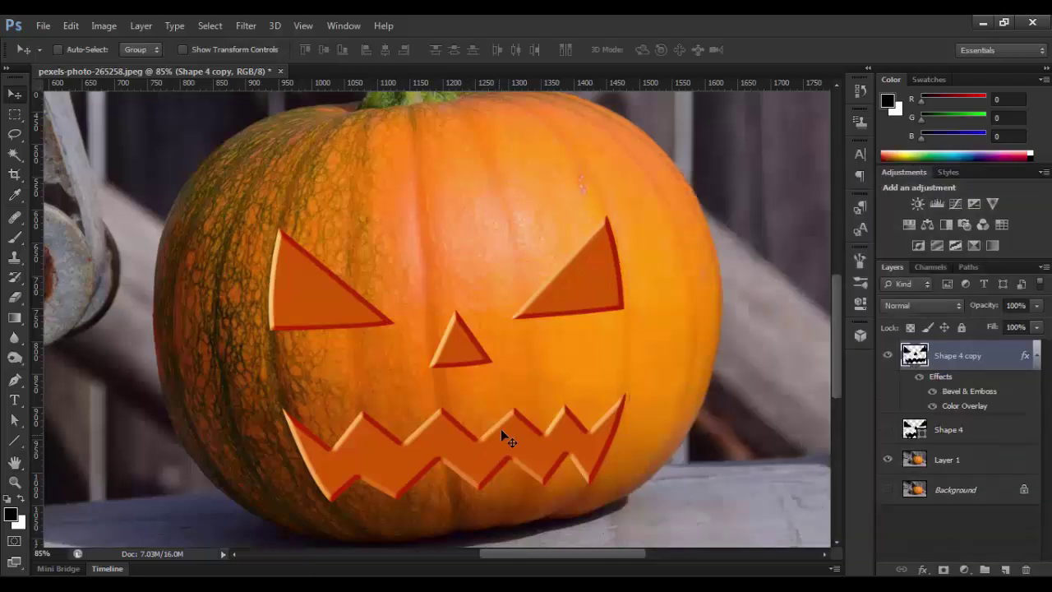
pyautogui.click(1037, 356)
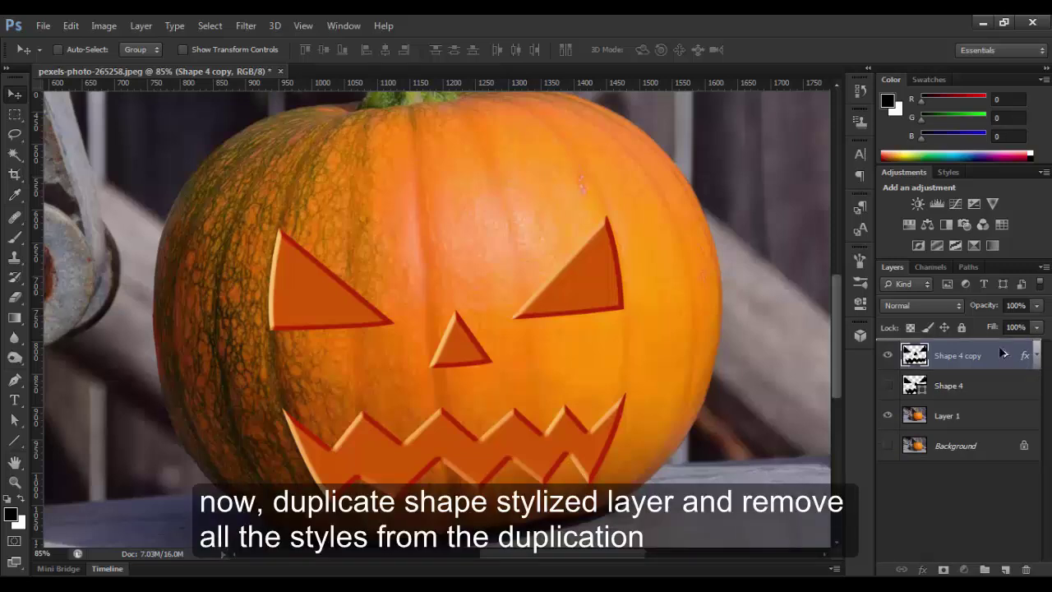
pyautogui.moveTo(1005, 364); pyautogui.dragTo(1007, 344)
pyautogui.moveTo(1026, 415); pyautogui.dragTo(1025, 568)
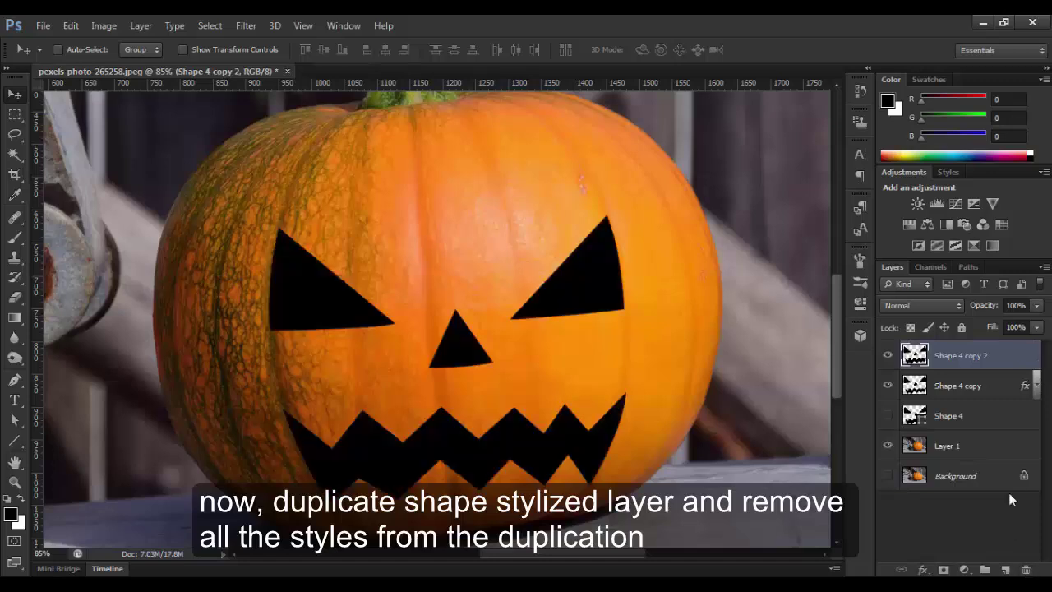
# Duplicate Layer 1 with an inverted face-shape mask and hide the flat black shapes.
pyautogui.click(987, 450)
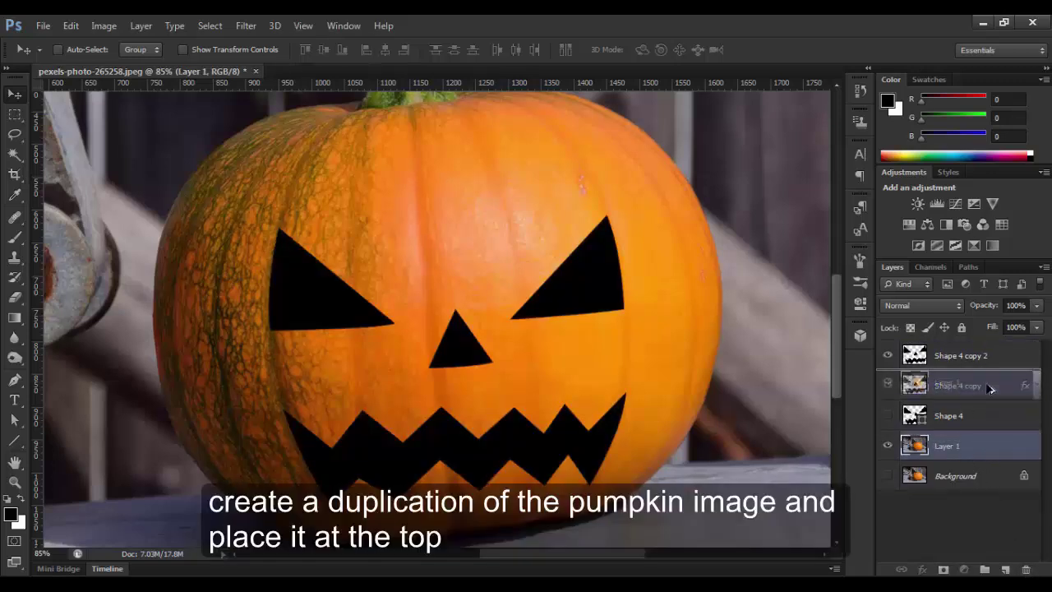
pyautogui.moveTo(990, 452); pyautogui.dragTo(984, 399)
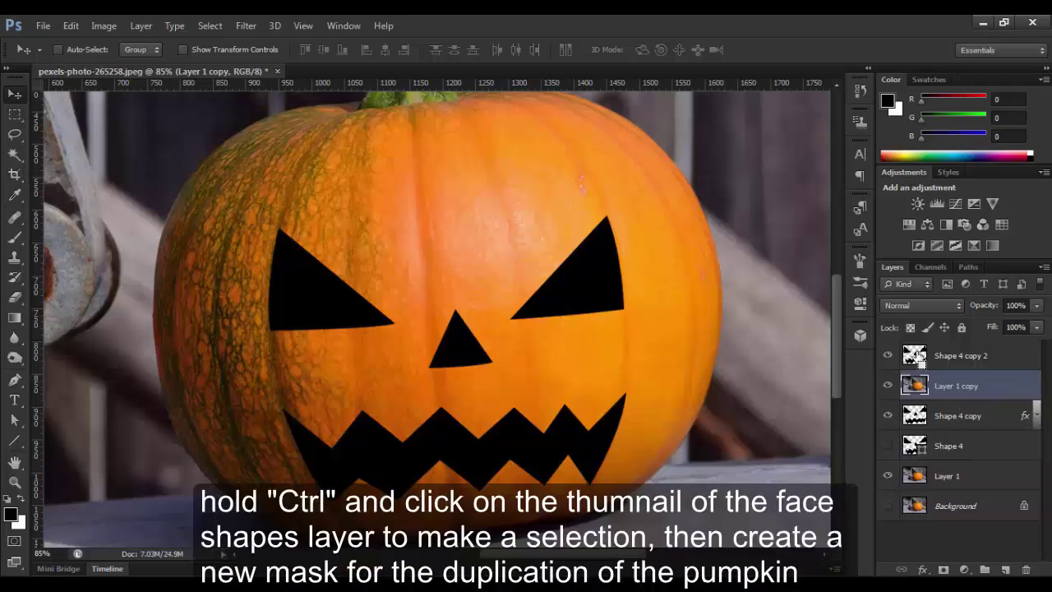
pyautogui.keyDown('ctrl'); pyautogui.click(915, 355); pyautogui.keyUp('ctrl')
pyautogui.click(944, 568)
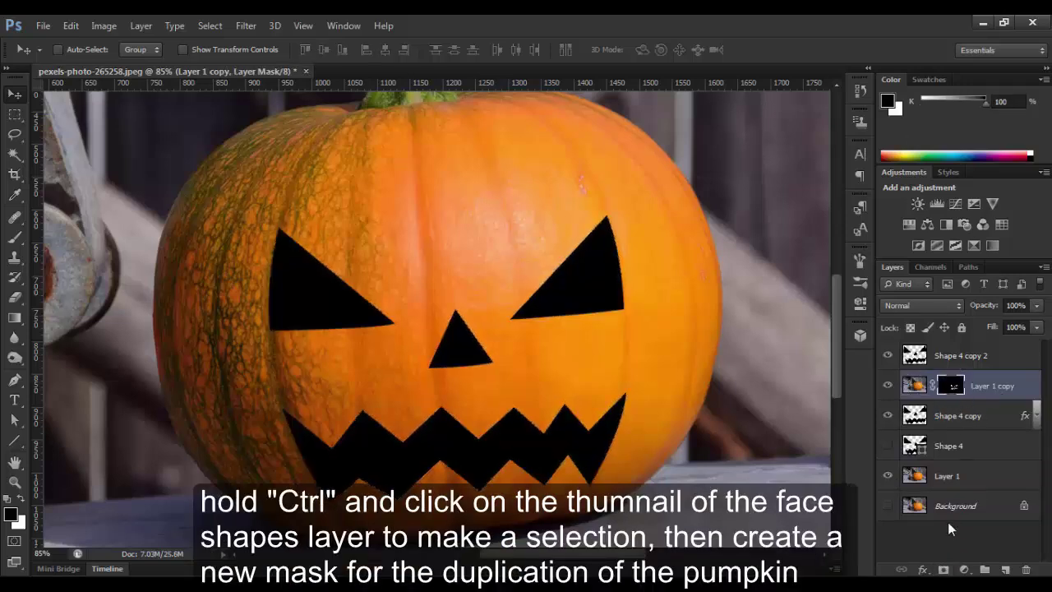
pyautogui.hotkey('ctrl', 'i')
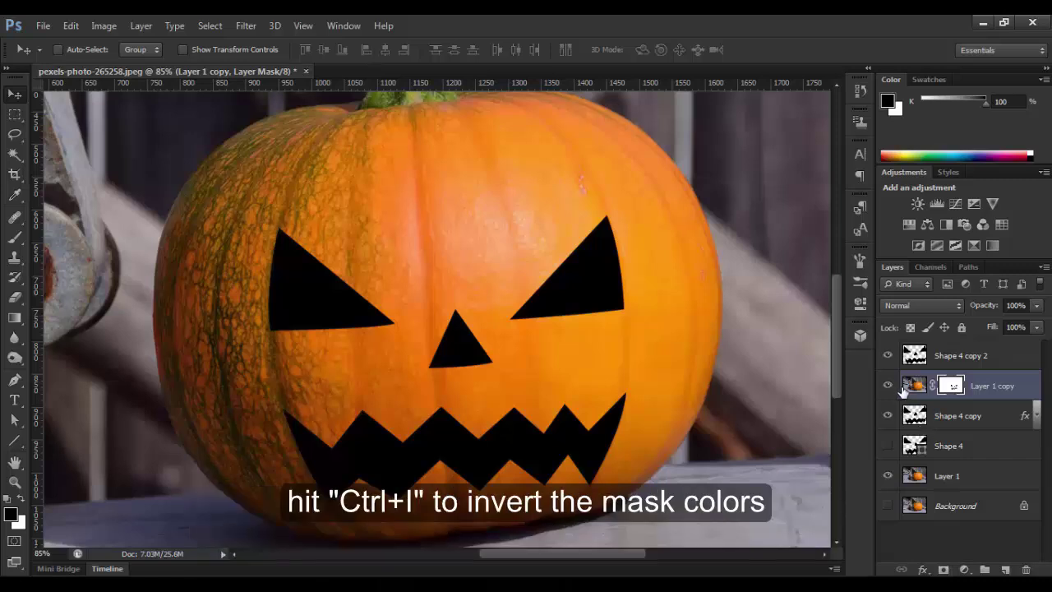
pyautogui.click(887, 355)
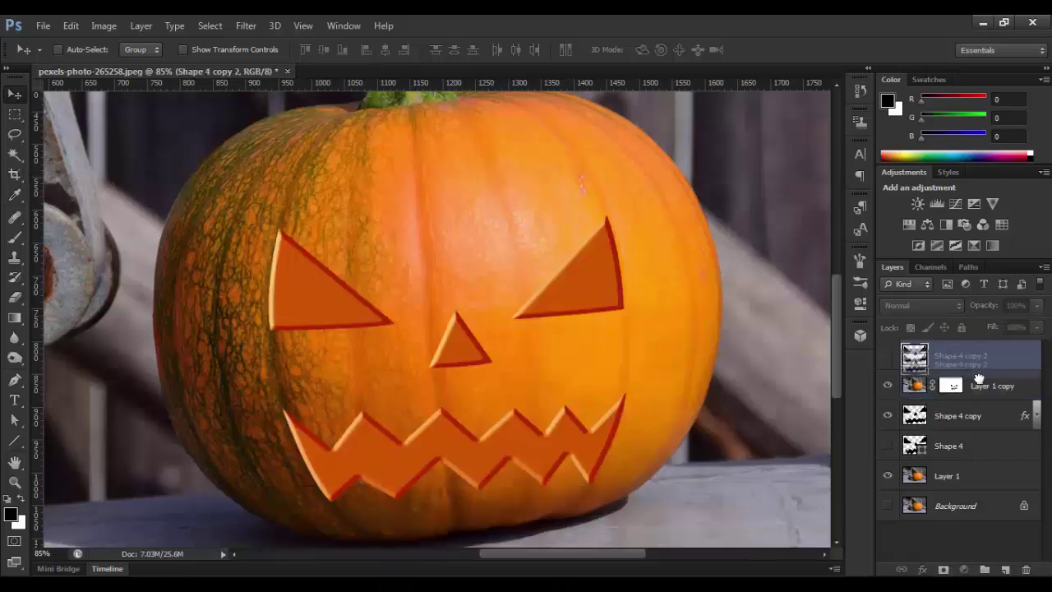
# Move Shape 4 copy 2 below Layer 1 copy, show it, and test offsets before realigning it.
pyautogui.moveTo(963, 363); pyautogui.dragTo(944, 409)
pyautogui.click(888, 385)
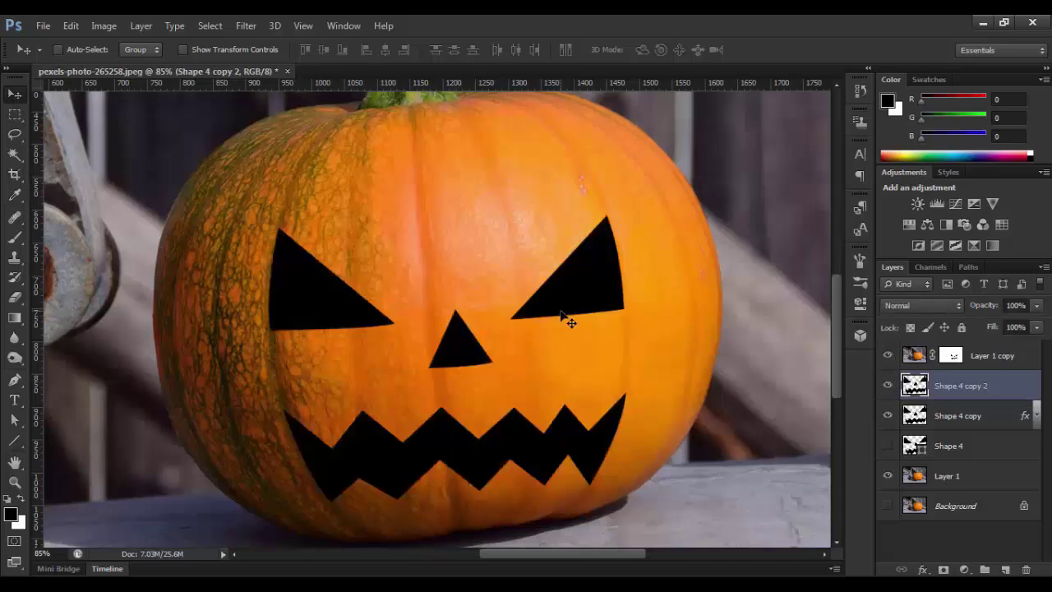
pyautogui.press('Left')
pyautogui.press('Up')
pyautogui.press('Up')
pyautogui.press('Up')
pyautogui.press('Up')
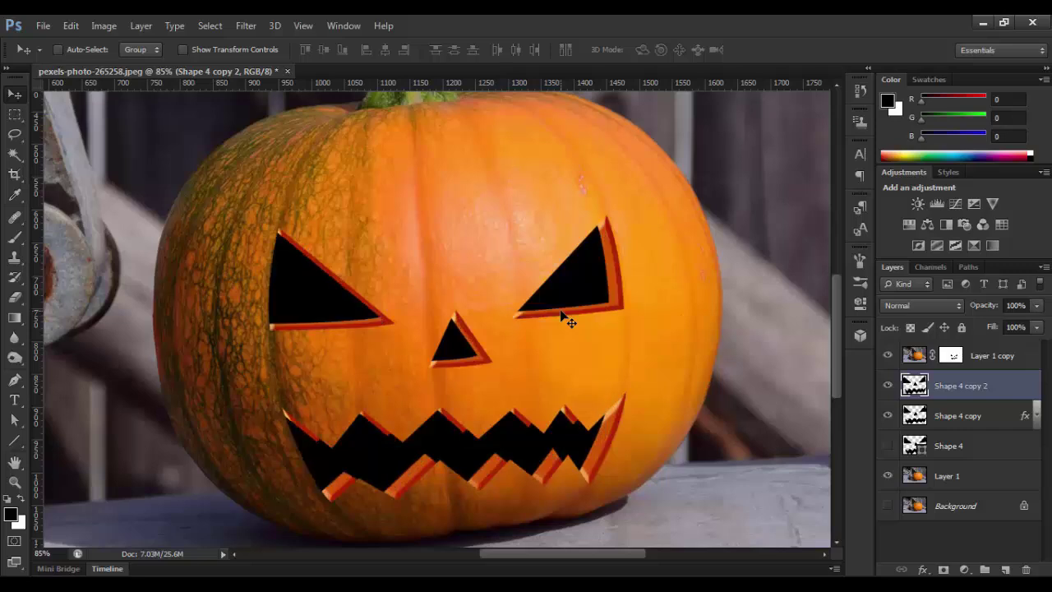
pyautogui.press('Up')
pyautogui.press('Up')
pyautogui.press('Down')
pyautogui.press('Down')
pyautogui.press('Left')
pyautogui.press('Left')
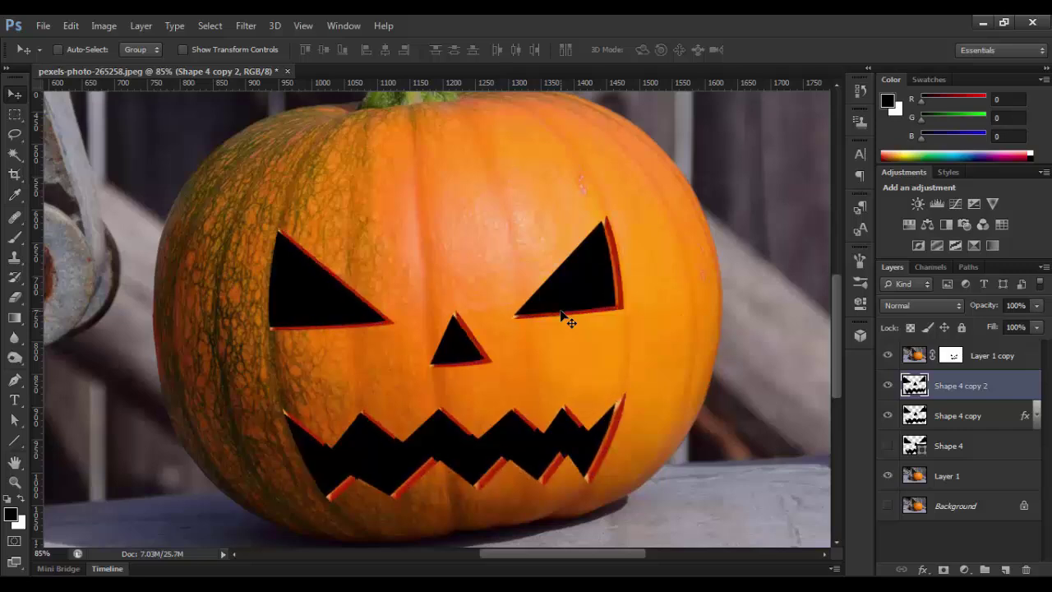
pyautogui.press('Left')
pyautogui.press('Right')
pyautogui.press('Up')
pyautogui.press('Right')
pyautogui.press('Down')
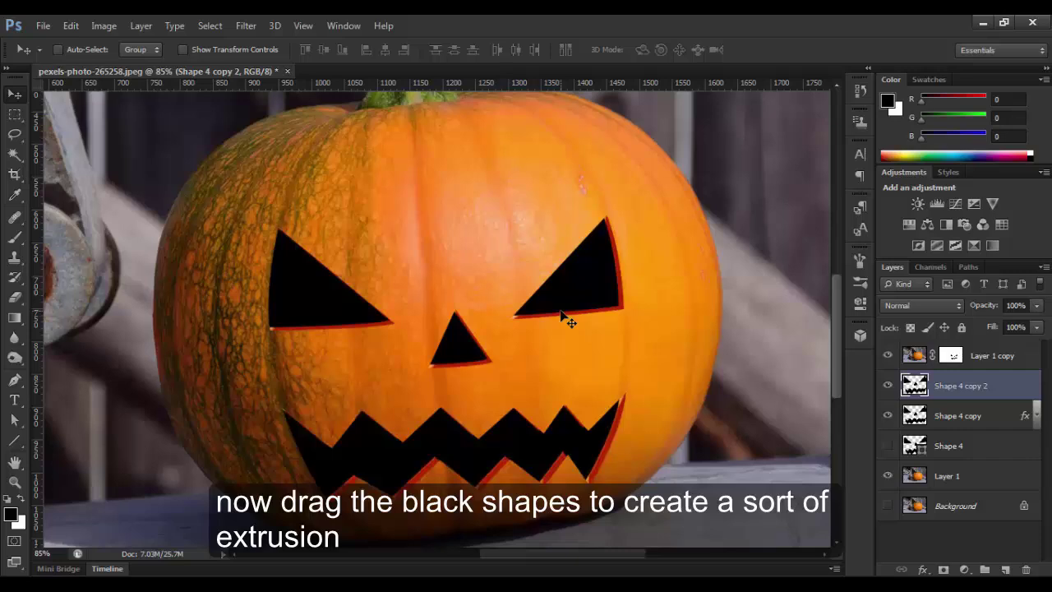
pyautogui.press('Down')
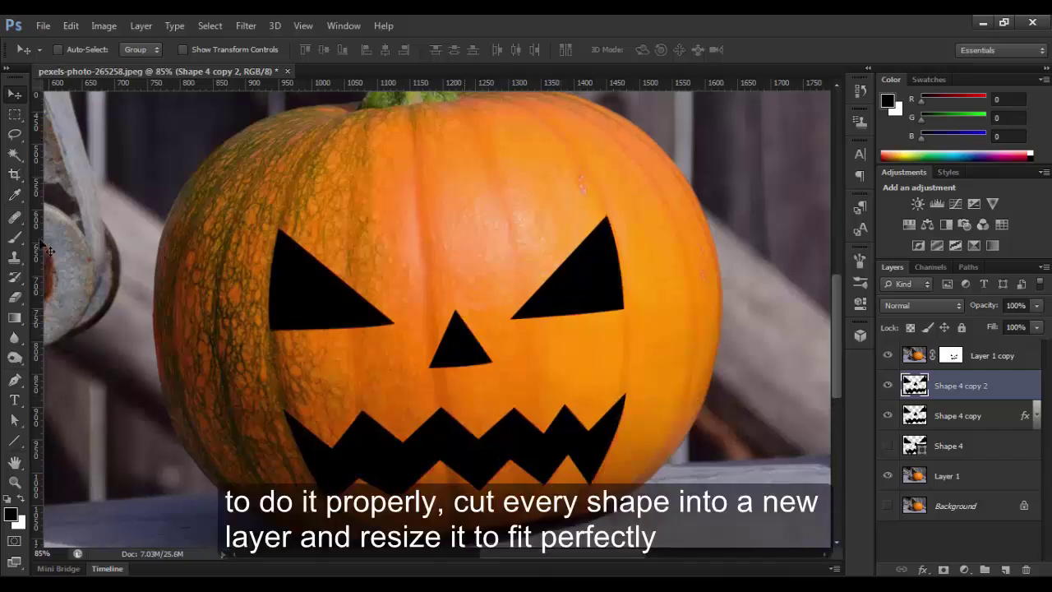
# Cut the nose triangle from Shape 4 copy 2 onto new Layer 3.
pyautogui.click(14, 115)
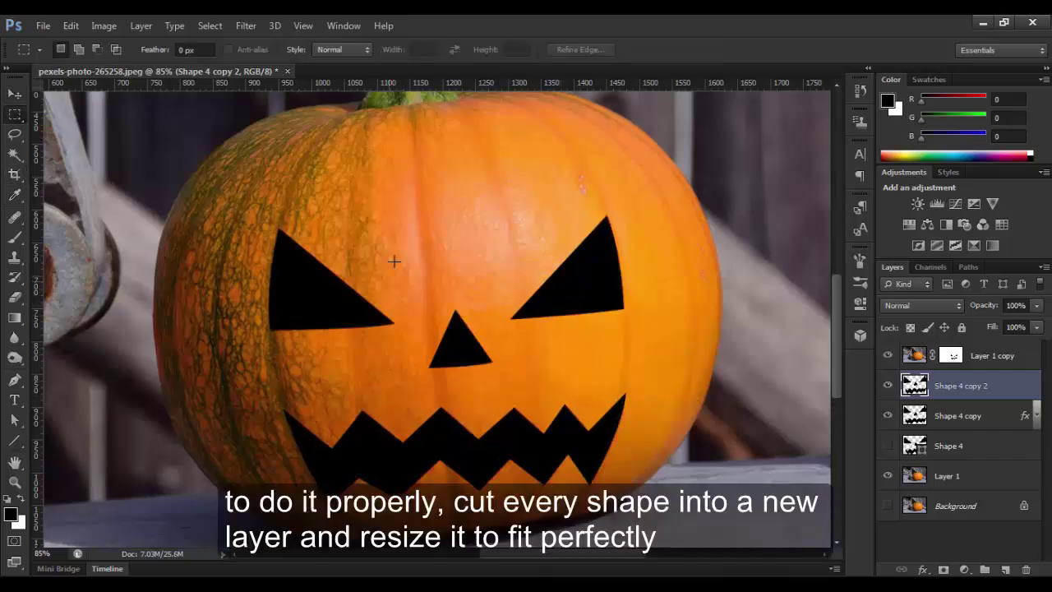
pyautogui.rightClick(322, 321)
pyautogui.click(400, 385)
pyautogui.moveTo(501, 294); pyautogui.dragTo(417, 385)
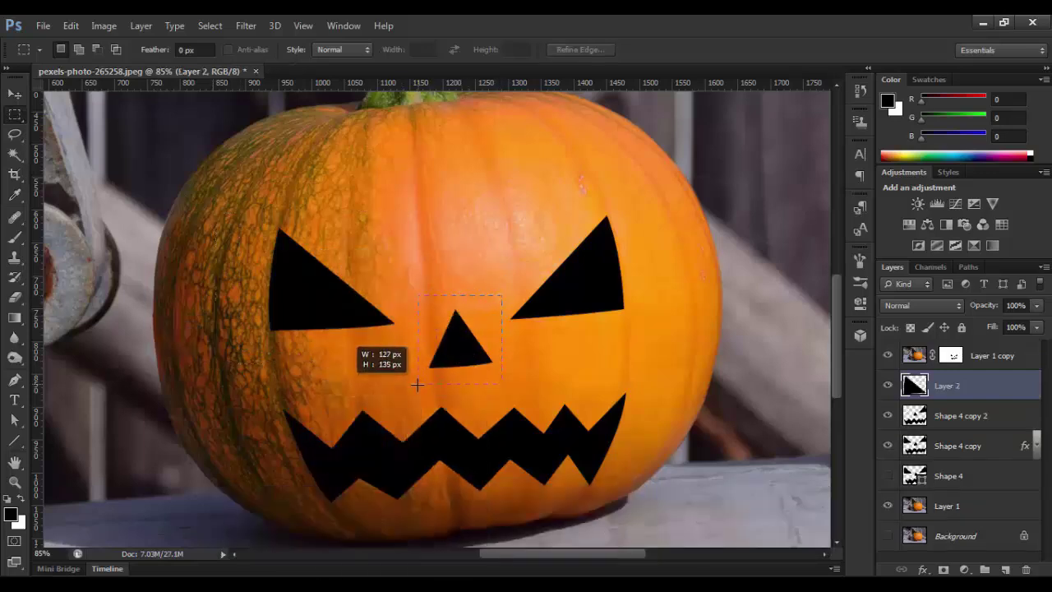
pyautogui.rightClick(446, 362)
pyautogui.click(506, 170)
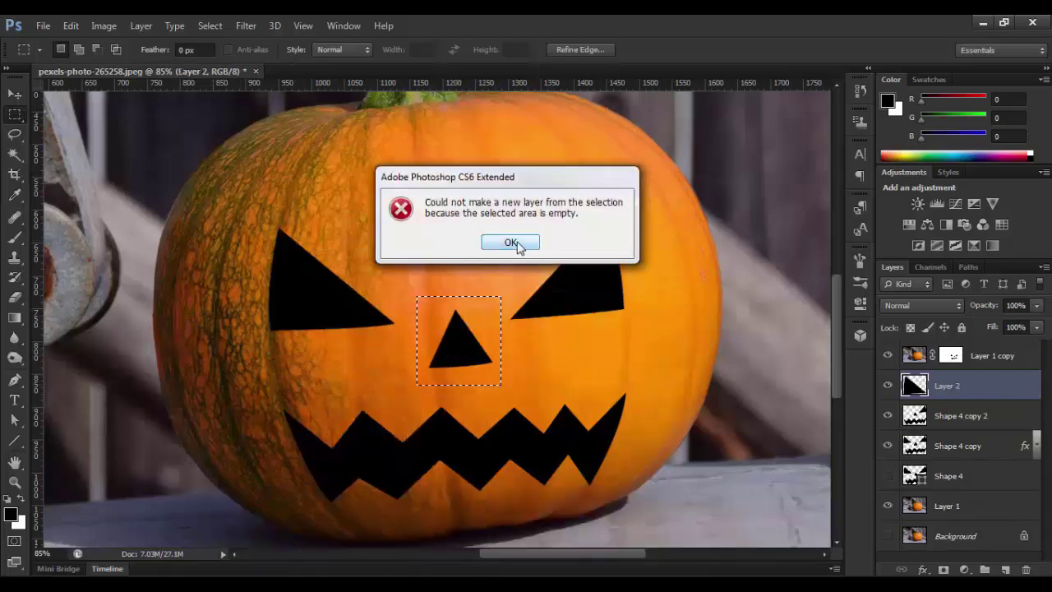
pyautogui.click(511, 243)
pyautogui.click(962, 415)
pyautogui.rightClick(465, 347)
pyautogui.click(538, 162)
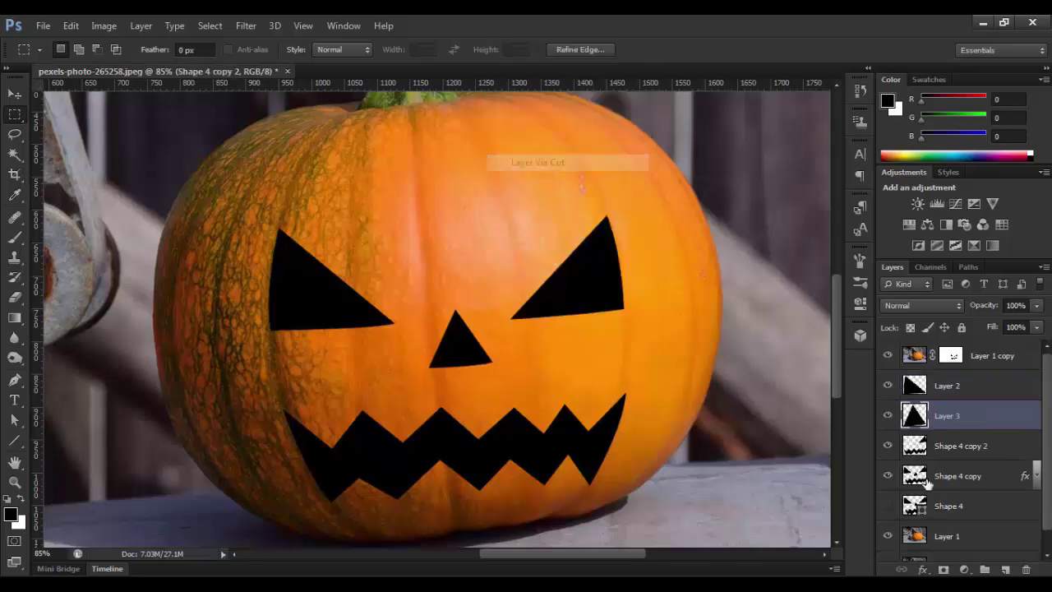
# Cut the right eye onto new Layer 4, then select only Layer 2.
pyautogui.click(954, 446)
pyautogui.moveTo(483, 220); pyautogui.dragTo(657, 329)
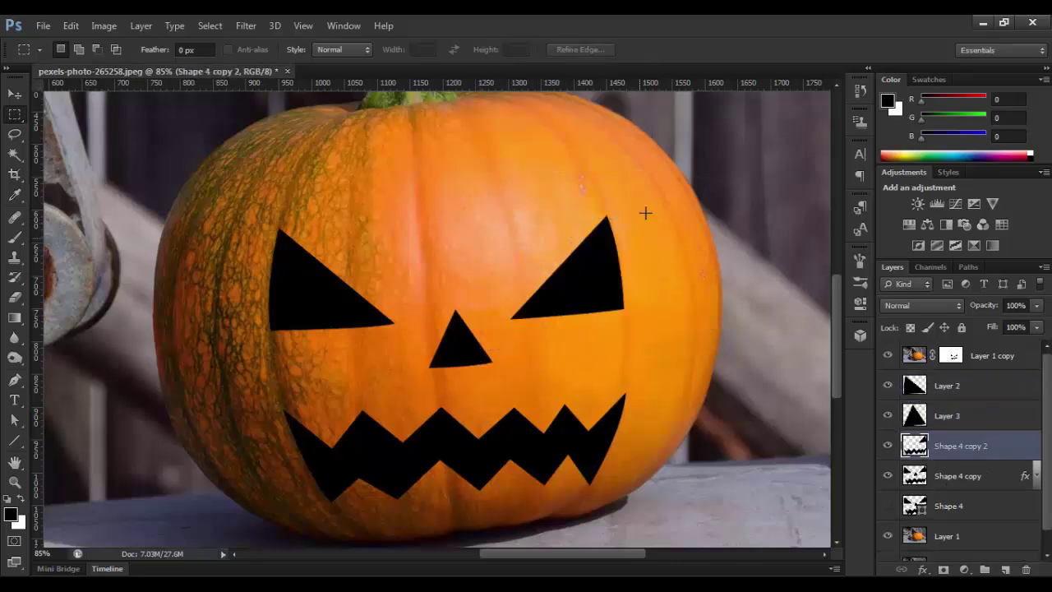
pyautogui.moveTo(641, 201); pyautogui.dragTo(501, 341)
pyautogui.rightClick(556, 305)
pyautogui.click(639, 324)
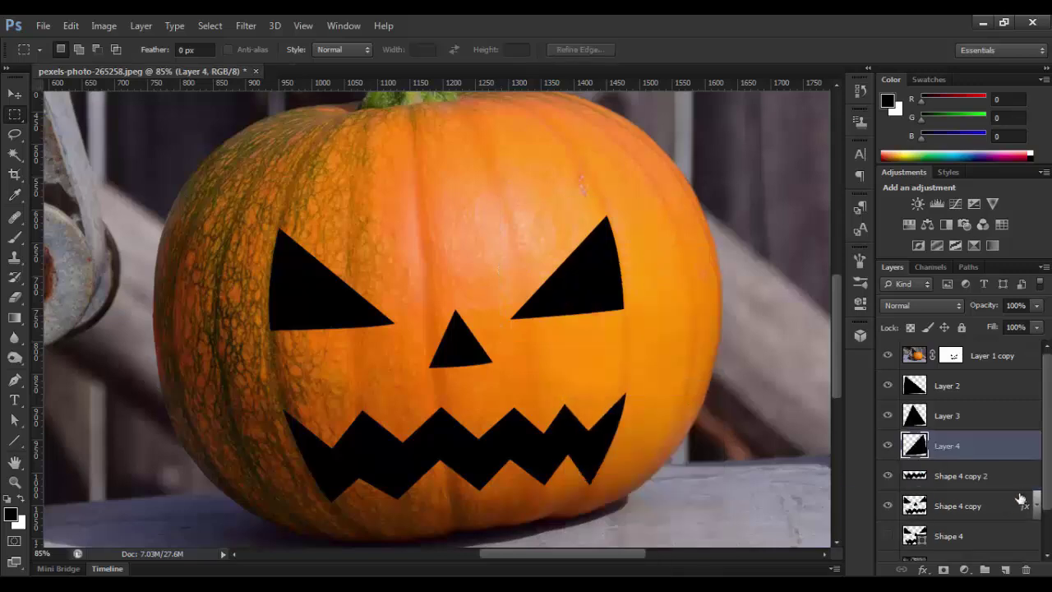
pyautogui.click(1002, 474)
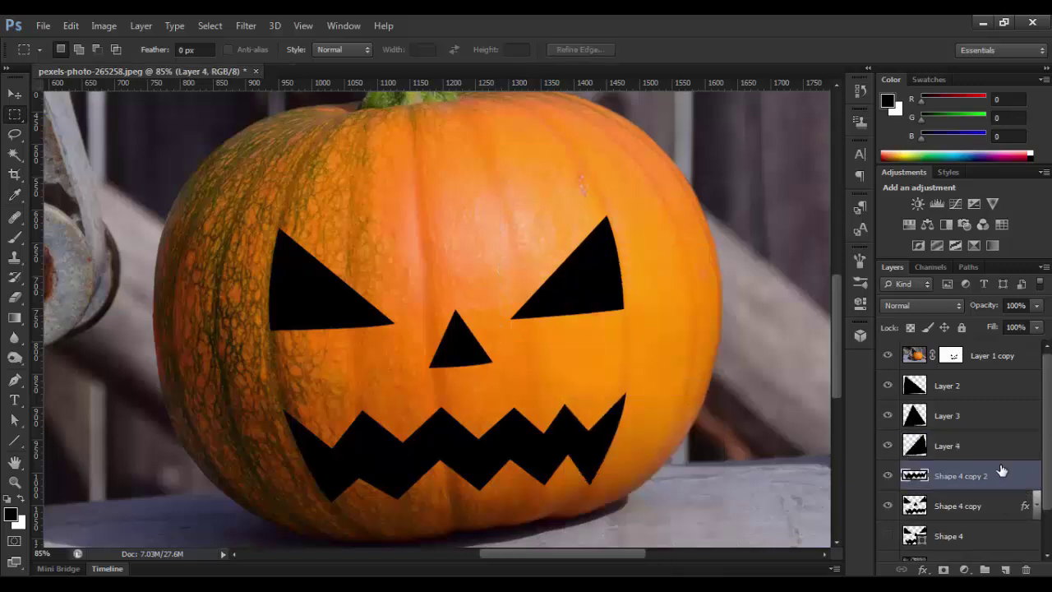
pyautogui.keyDown('shift'); pyautogui.click(976, 394); pyautogui.keyUp('shift')
pyautogui.click(946, 385)
# Nudge the left eye on Layer 2 and shrink it from its left, top and bottom sides.
pyautogui.press('v')
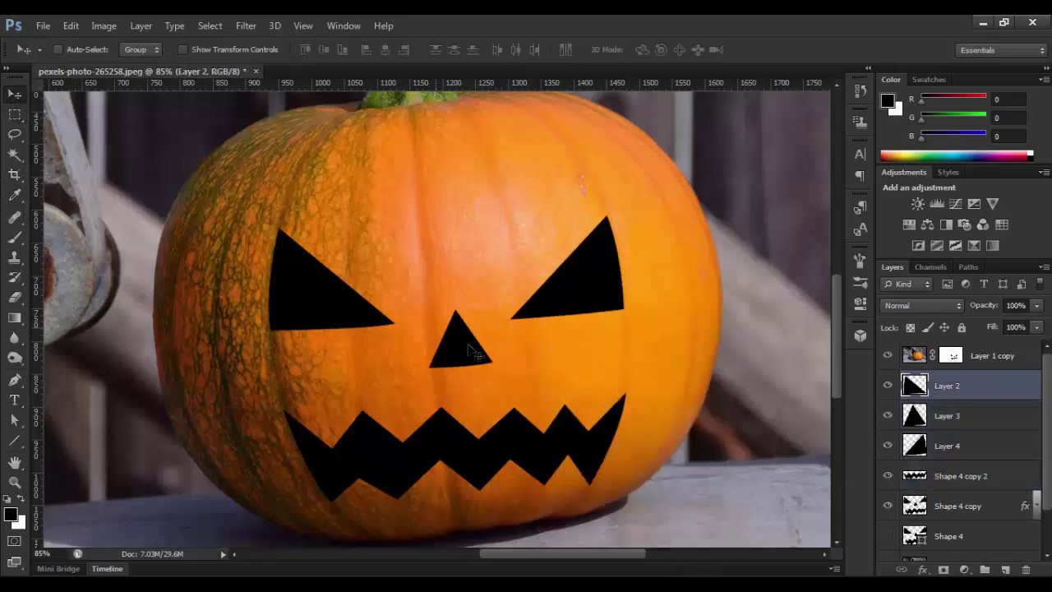
pyautogui.press('Right')
pyautogui.press('Right')
pyautogui.press('Right')
pyautogui.press('Left')
pyautogui.press('Left')
pyautogui.press('Left')
pyautogui.press('Up')
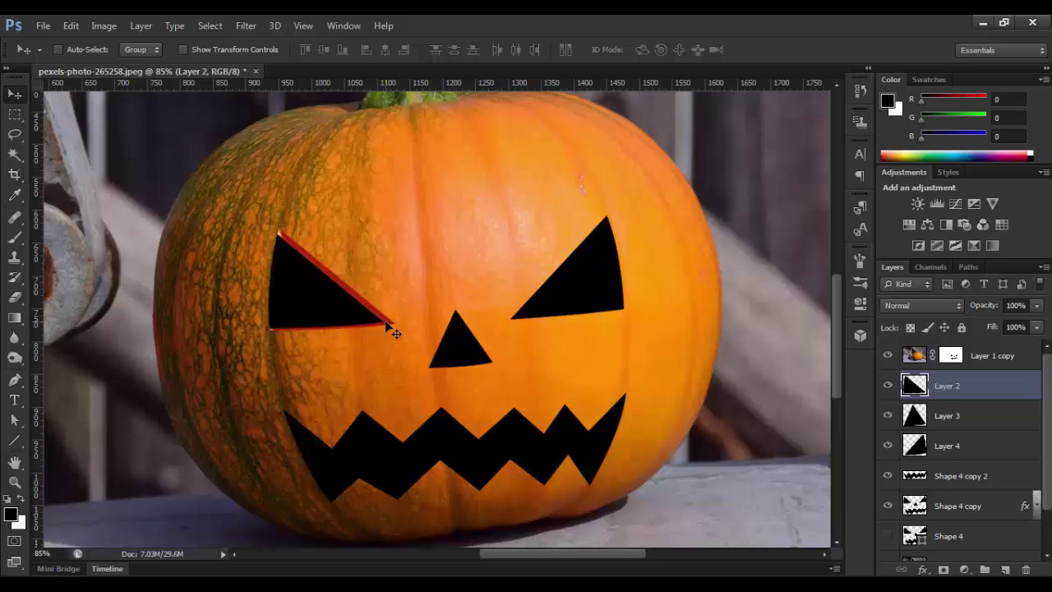
pyautogui.scroll(1, 154, 317)
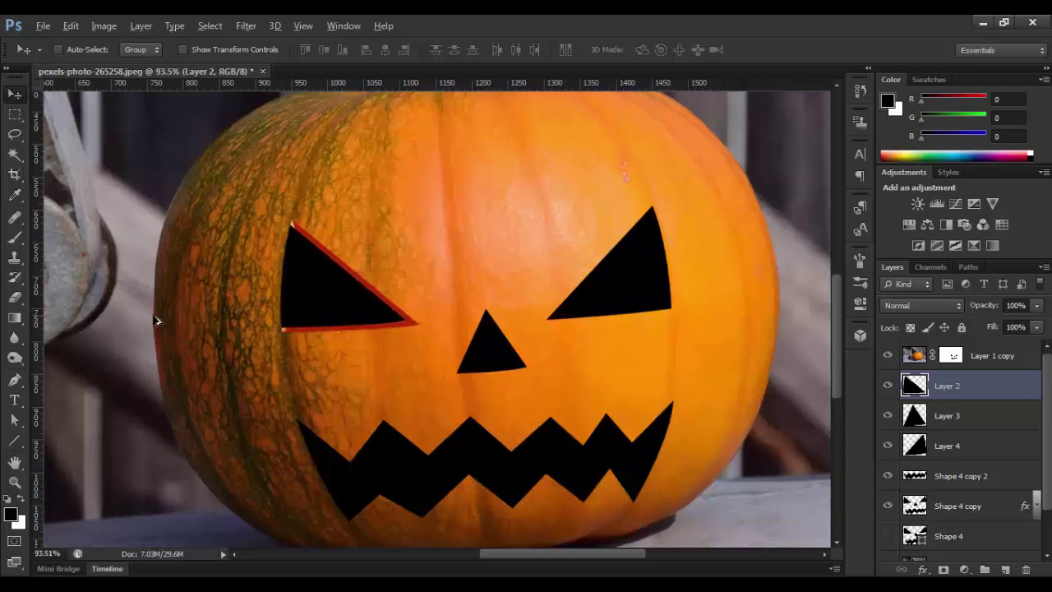
pyautogui.scroll(4, 154, 317)
pyautogui.hotkey('ctrl', 't')
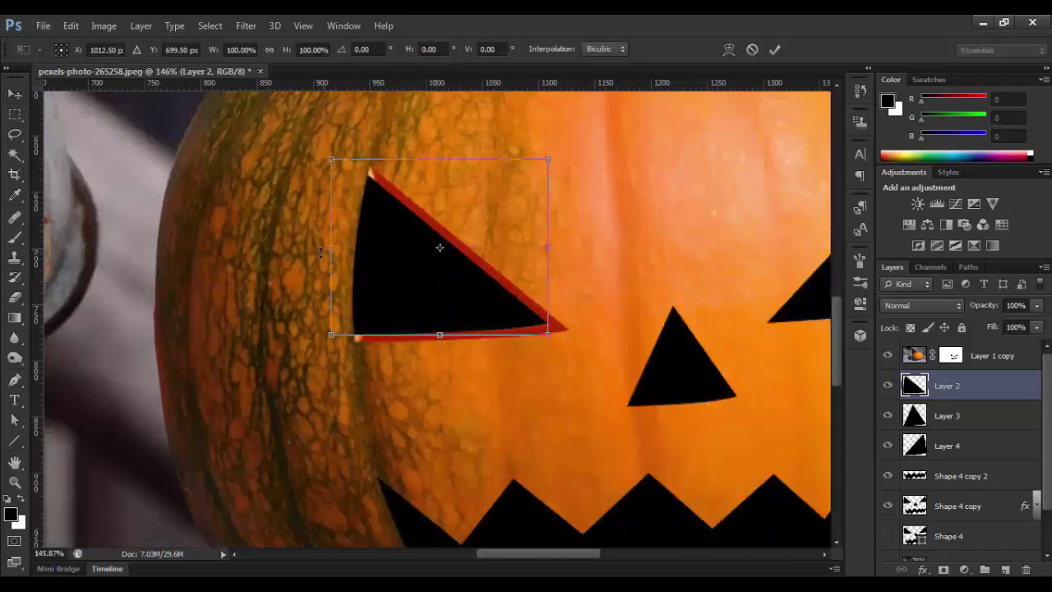
pyautogui.moveTo(327, 247); pyautogui.dragTo(362, 248)
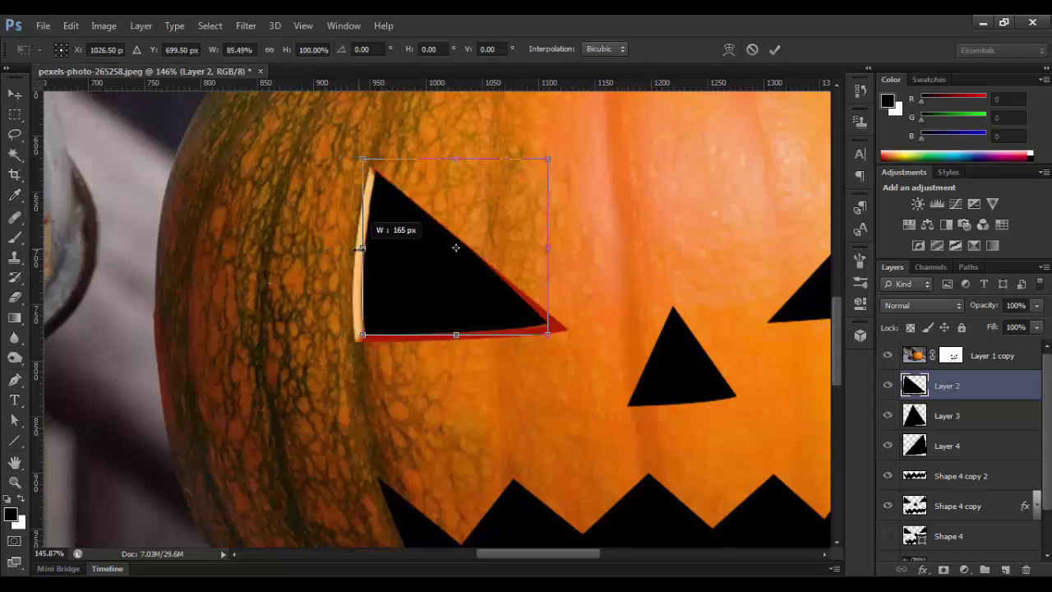
pyautogui.moveTo(455, 156); pyautogui.dragTo(456, 180)
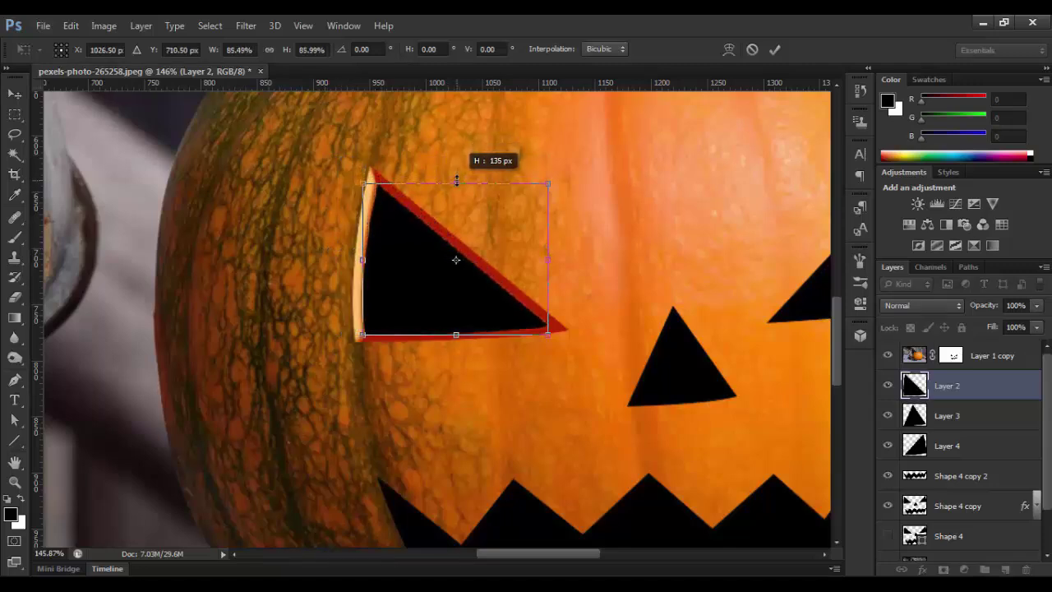
pyautogui.moveTo(456, 335); pyautogui.dragTo(456, 332)
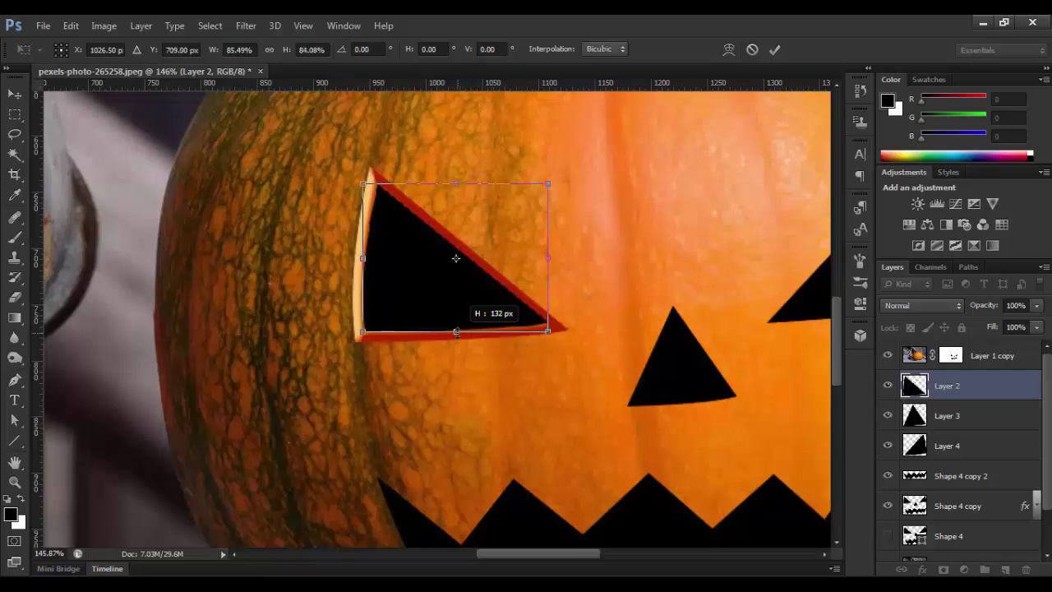
pyautogui.press('Return')
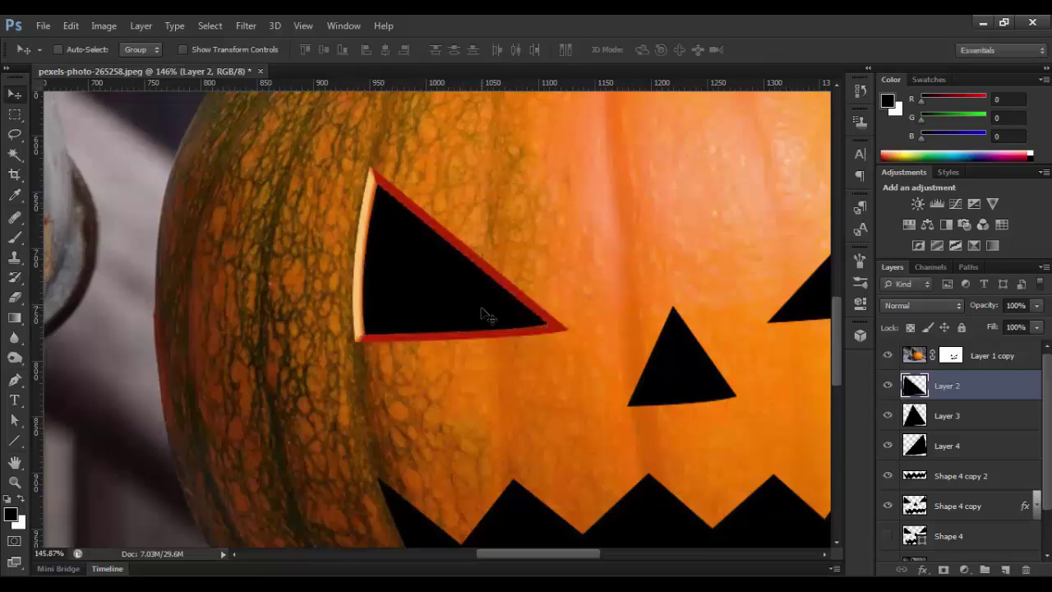
pyautogui.hotkey('ctrl', 'r')
pyautogui.hotkey('ctrl', 'r')
# Warp the left eye's left edge outward into a curve.
pyautogui.hotkey('ctrl', 't')
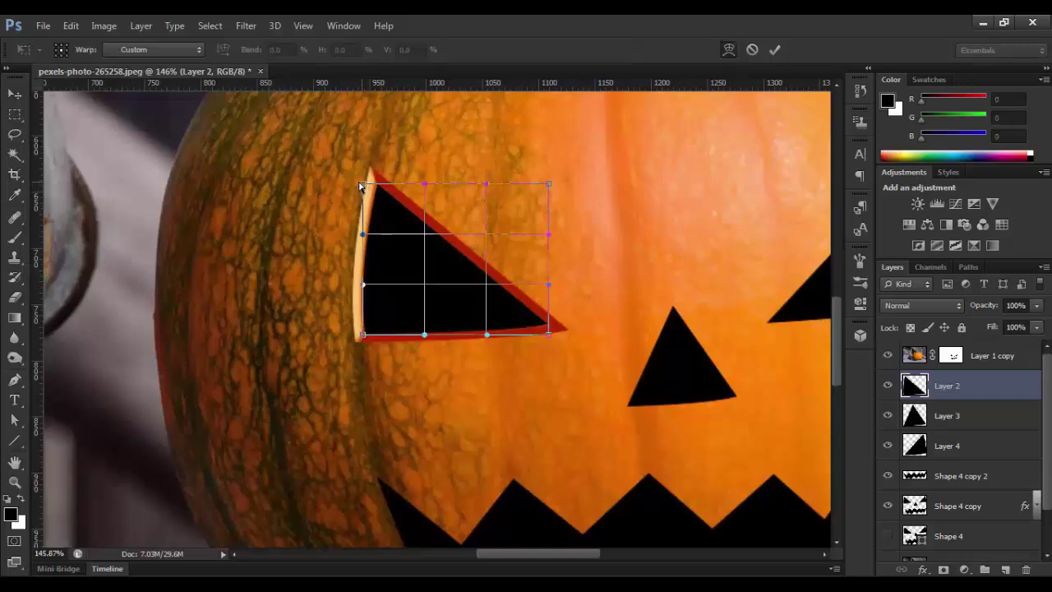
pyautogui.moveTo(359, 186); pyautogui.dragTo(362, 188)
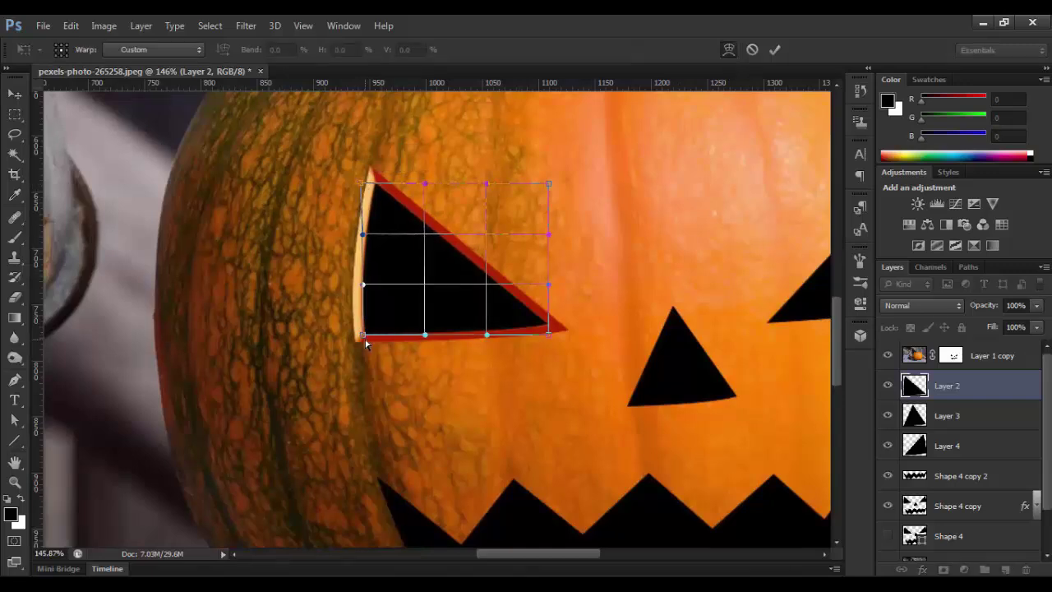
pyautogui.moveTo(366, 343); pyautogui.dragTo(360, 339)
pyautogui.moveTo(364, 286); pyautogui.dragTo(360, 285)
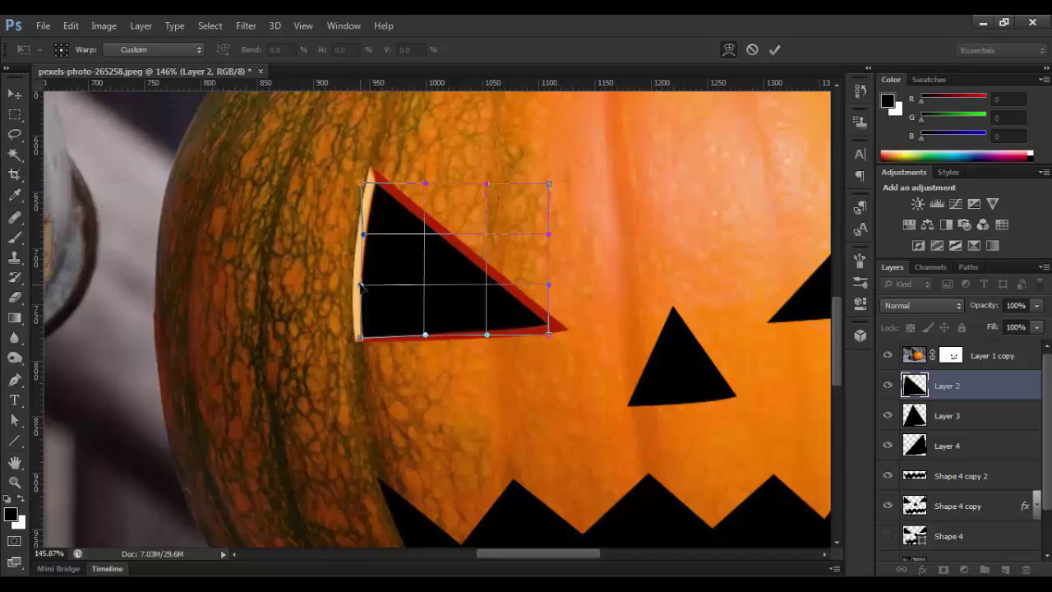
pyautogui.moveTo(364, 235); pyautogui.dragTo(361, 235)
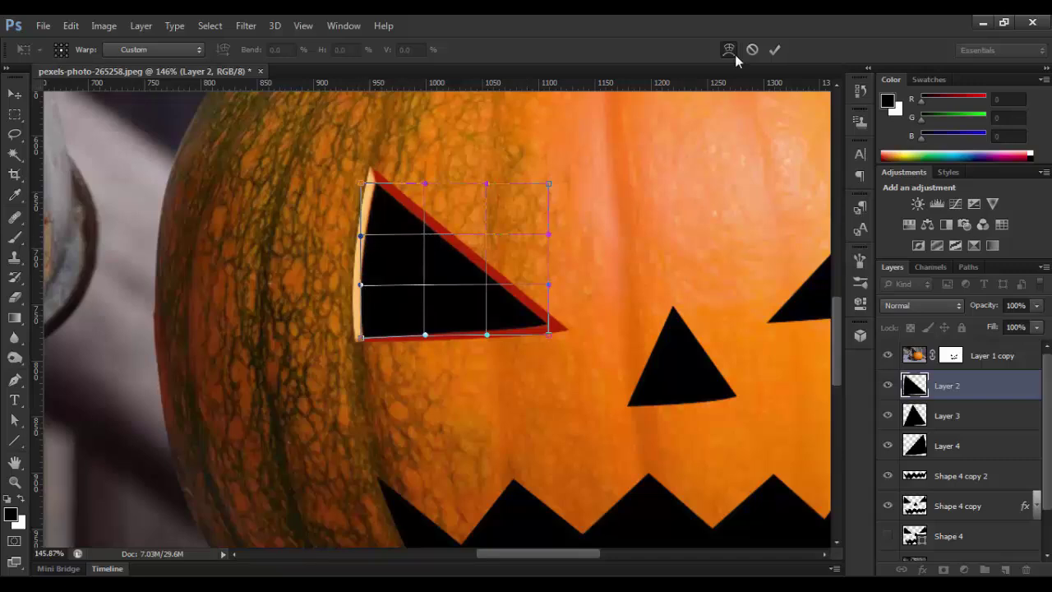
pyautogui.click(774, 49)
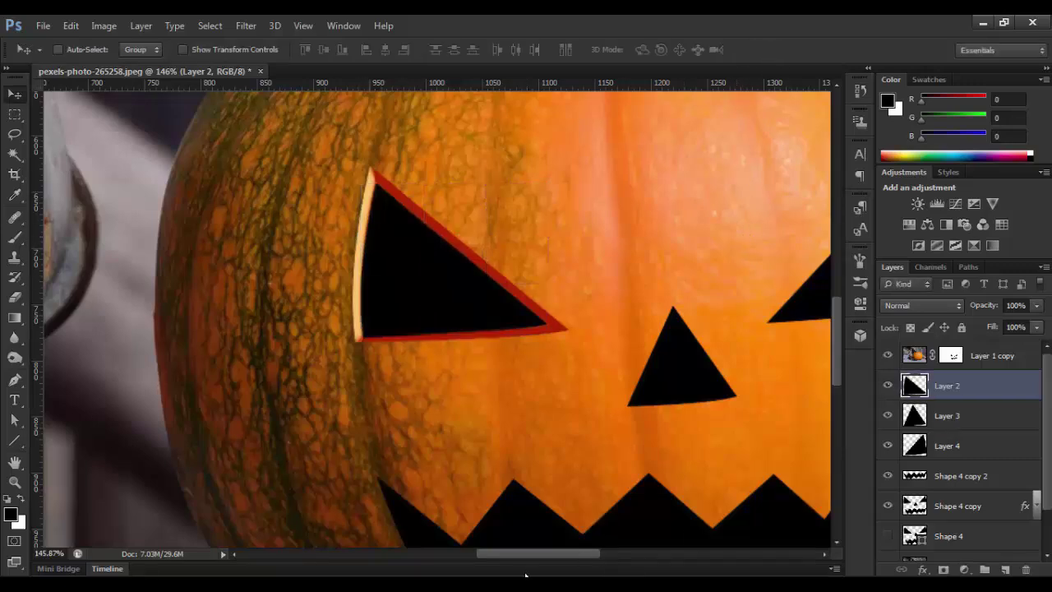
pyautogui.moveTo(530, 553); pyautogui.dragTo(585, 563)
# Shrink the right eye on Layer 4 to roughly 82% by 84%, nudging it into place.
pyautogui.click(965, 453)
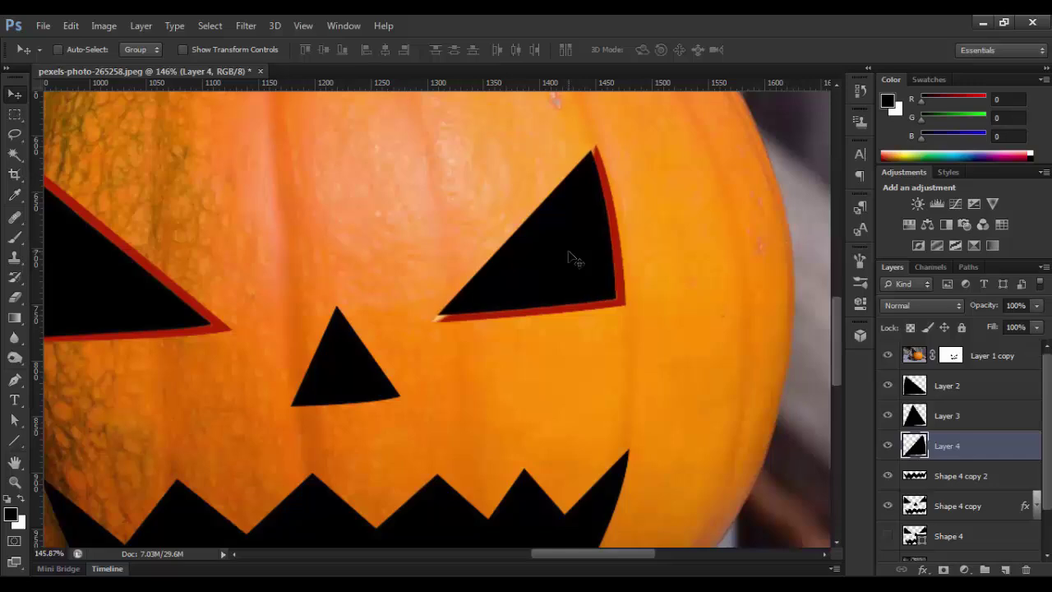
pyautogui.hotkey('ctrl', 't')
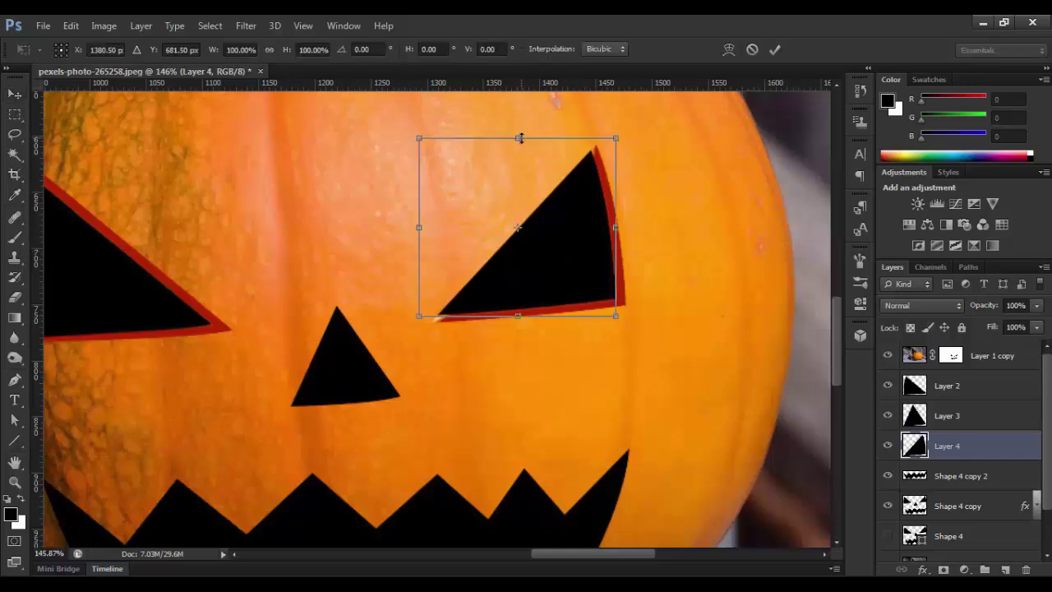
pyautogui.moveTo(520, 138); pyautogui.dragTo(521, 156)
pyautogui.moveTo(420, 236); pyautogui.dragTo(448, 237)
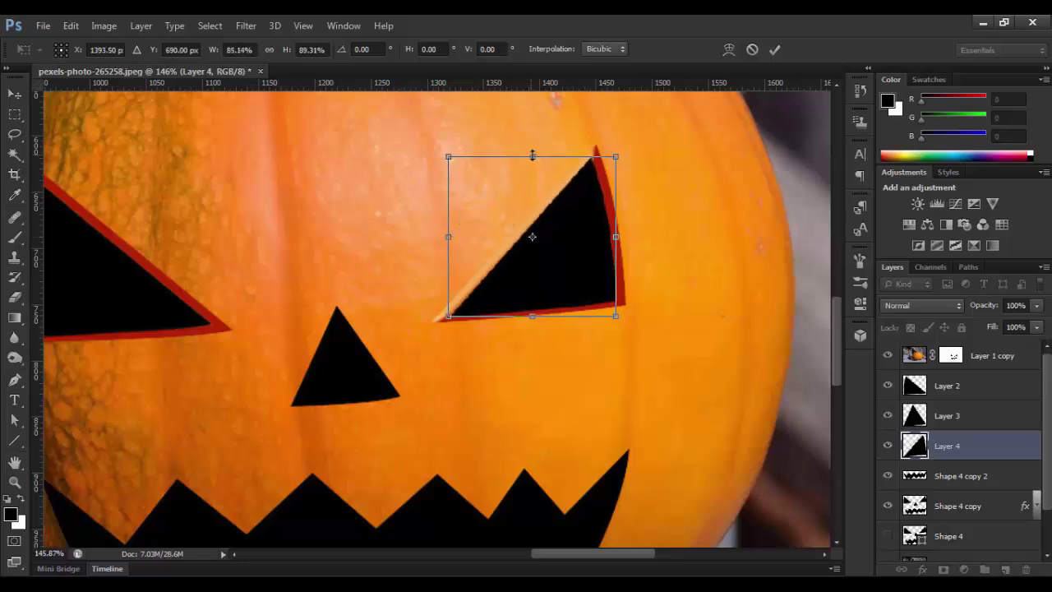
pyautogui.moveTo(533, 154); pyautogui.dragTo(532, 163)
pyautogui.press('Up')
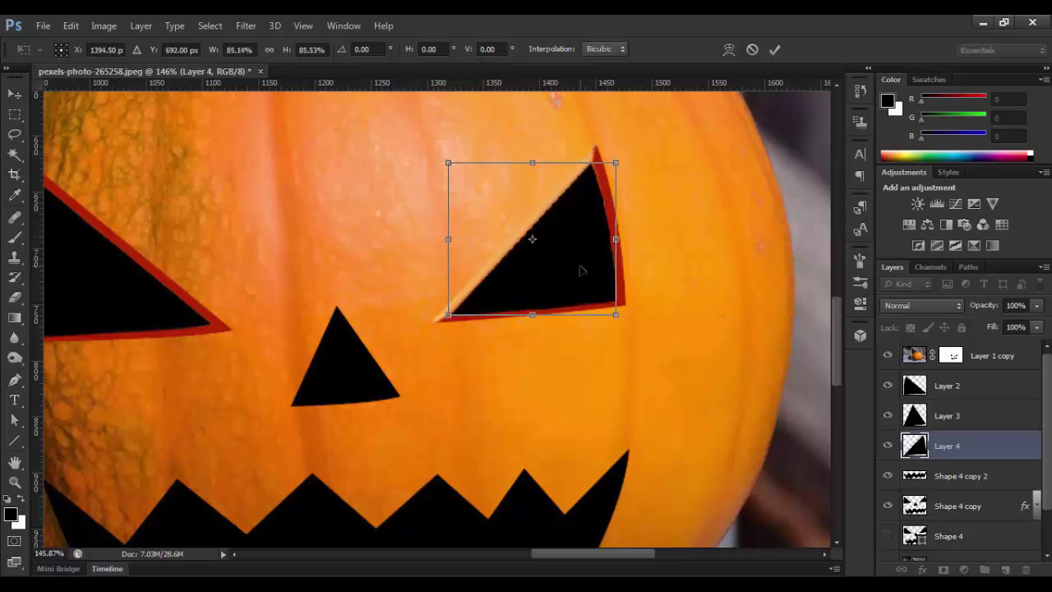
pyautogui.press('Up')
pyautogui.press('Up')
pyautogui.press('Up')
pyautogui.press('Down')
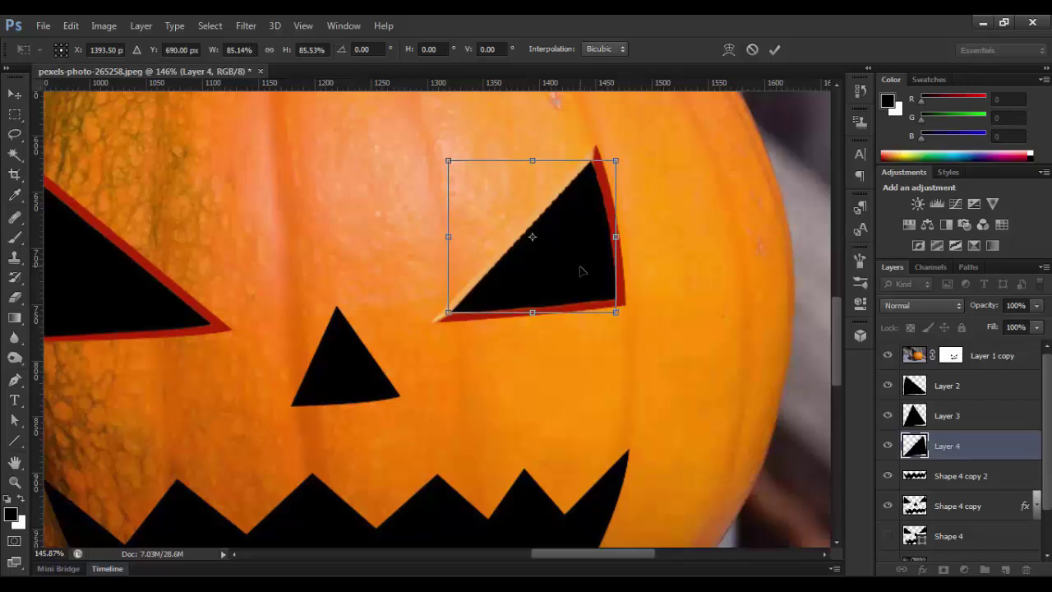
pyautogui.moveTo(456, 238); pyautogui.dragTo(463, 237)
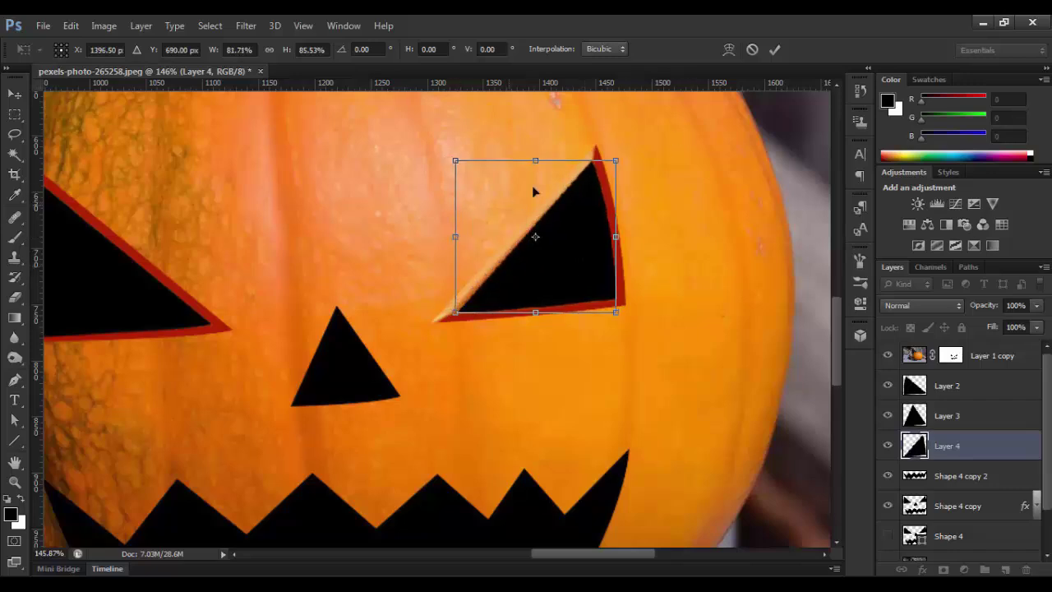
pyautogui.moveTo(534, 160); pyautogui.dragTo(536, 155)
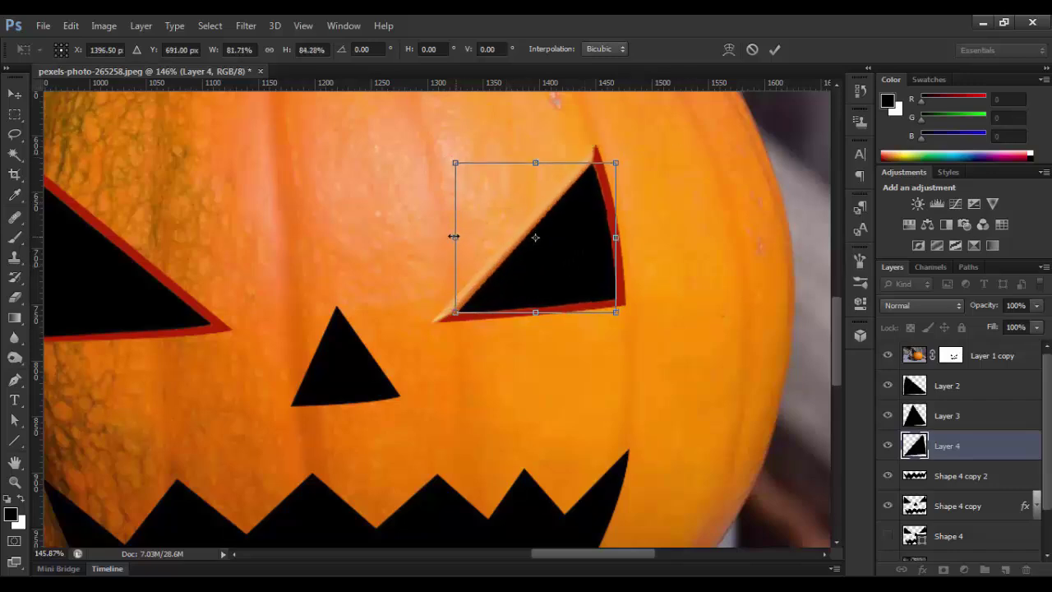
pyautogui.moveTo(454, 236); pyautogui.dragTo(448, 237)
pyautogui.press('Return')
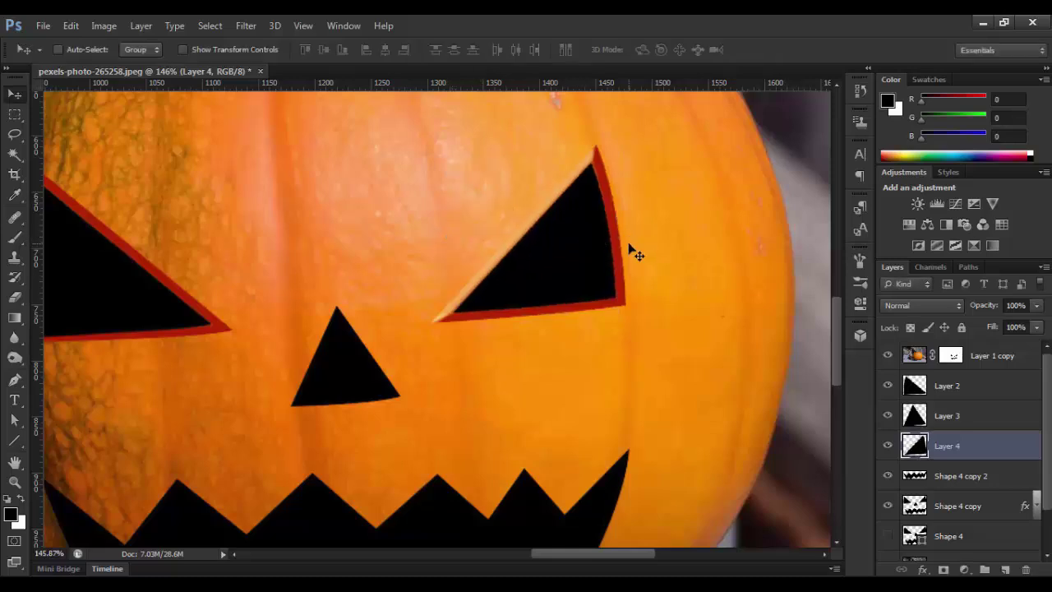
# Warp the right eye's top-right corner to follow the pumpkin's curve.
pyautogui.hotkey('ctrl', 't')
pyautogui.click(728, 49)
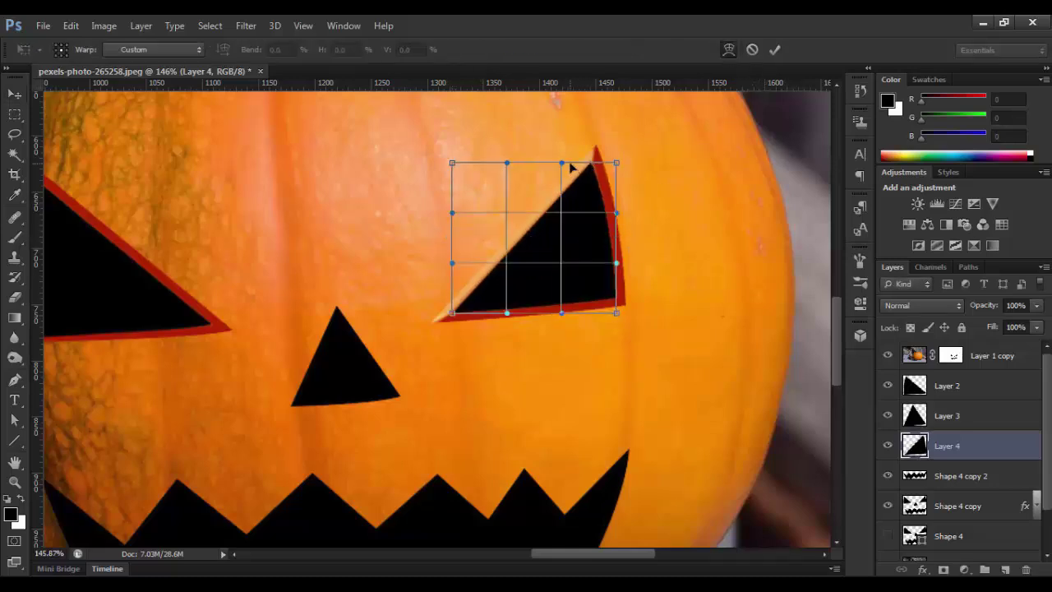
pyautogui.moveTo(618, 166); pyautogui.dragTo(620, 164)
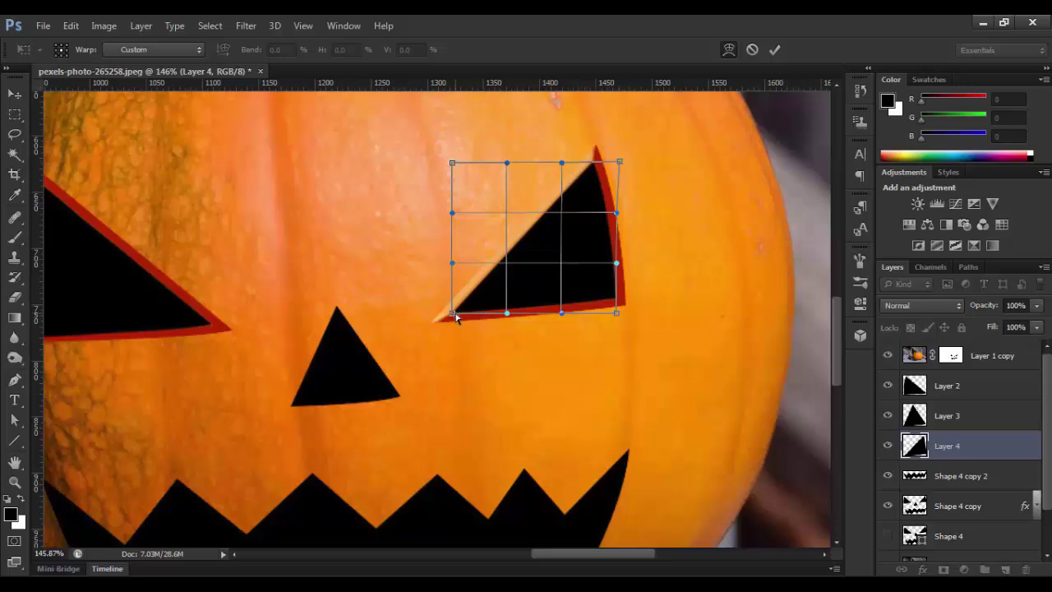
pyautogui.click(774, 49)
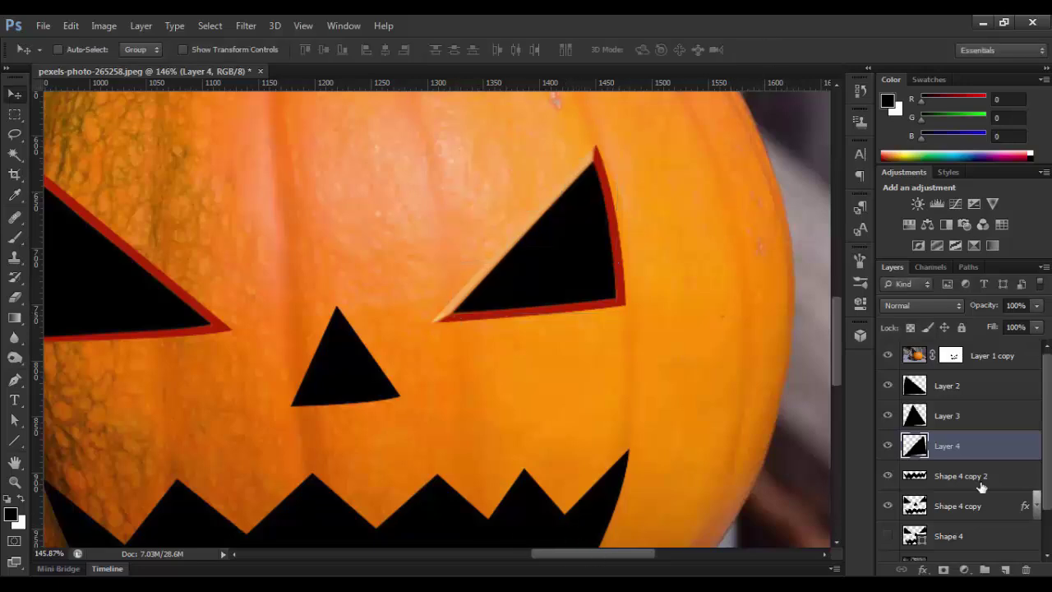
# Scale the nose triangle on Layer 3 to about 81% and nudge it into place.
pyautogui.click(982, 427)
pyautogui.hotkey('ctrl', 't')
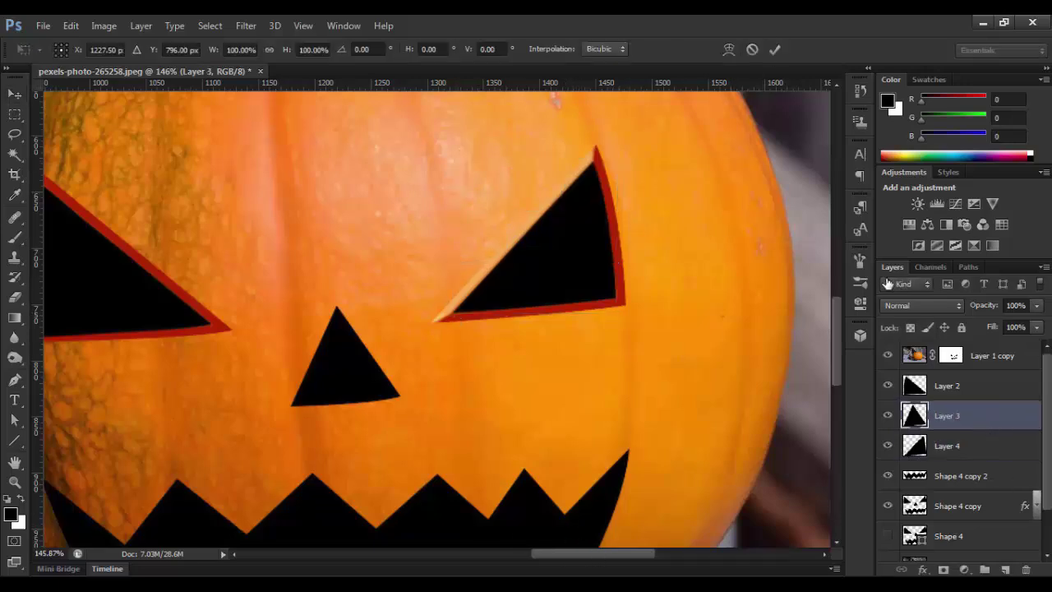
pyautogui.moveTo(399, 406); pyautogui.dragTo(395, 398)
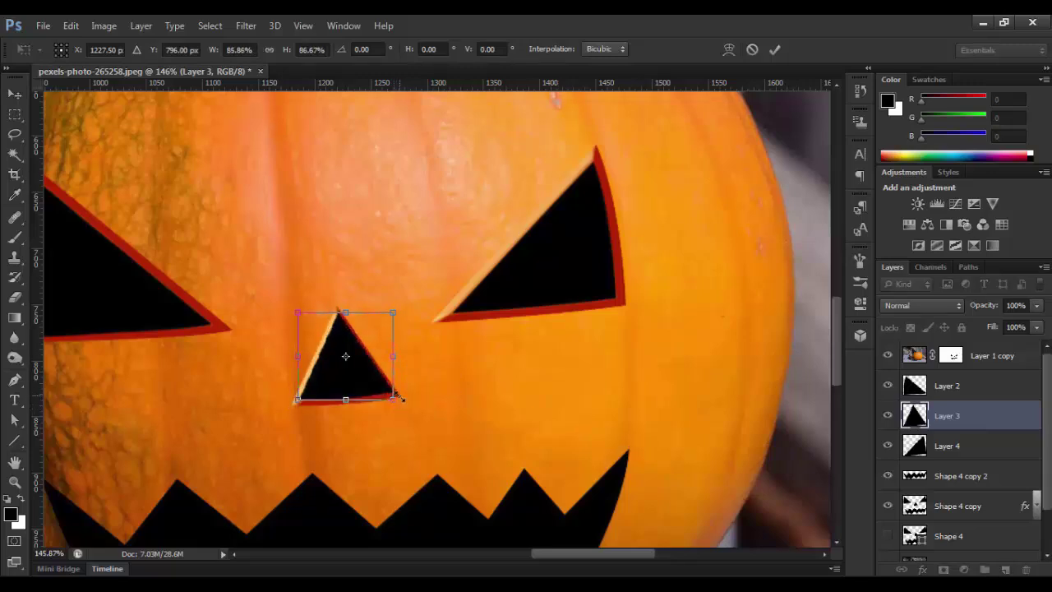
pyautogui.press('Left')
pyautogui.press('Left')
pyautogui.press('Left')
pyautogui.press('Right')
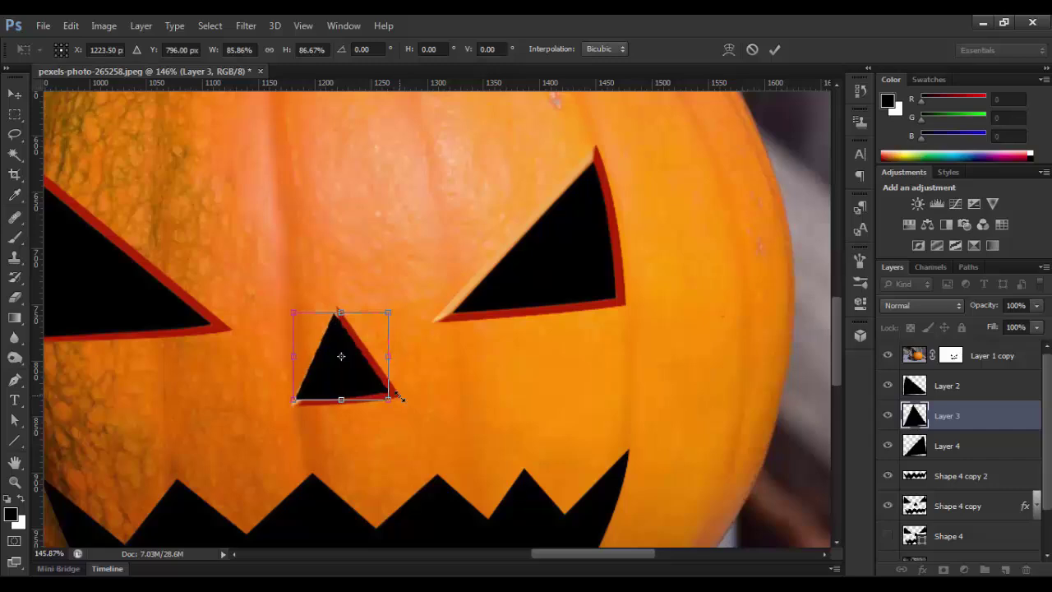
pyautogui.press('Right')
pyautogui.press('Right')
pyautogui.press('Right')
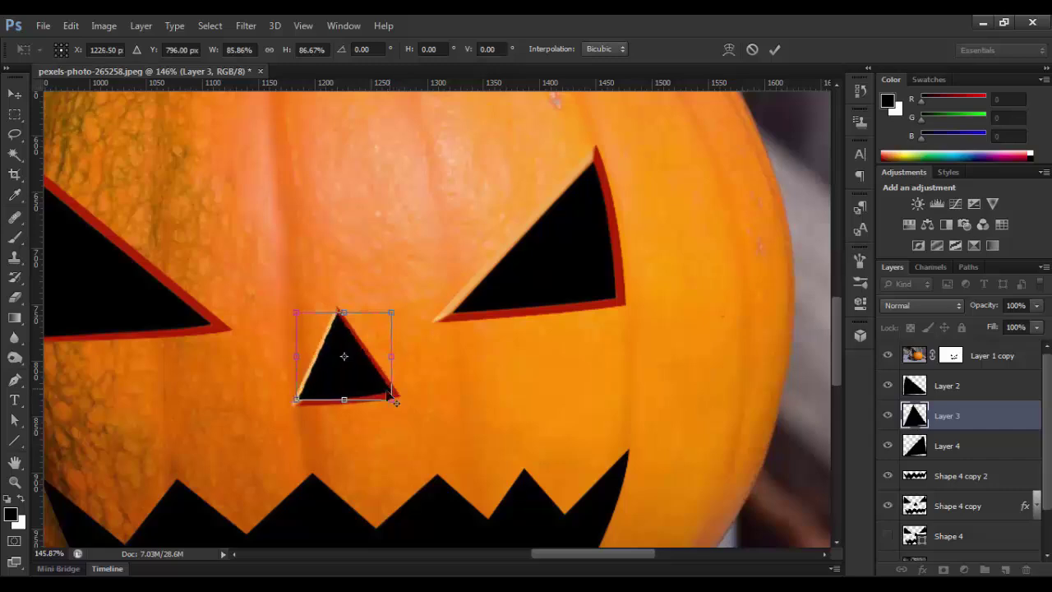
pyautogui.moveTo(393, 402); pyautogui.dragTo(390, 397)
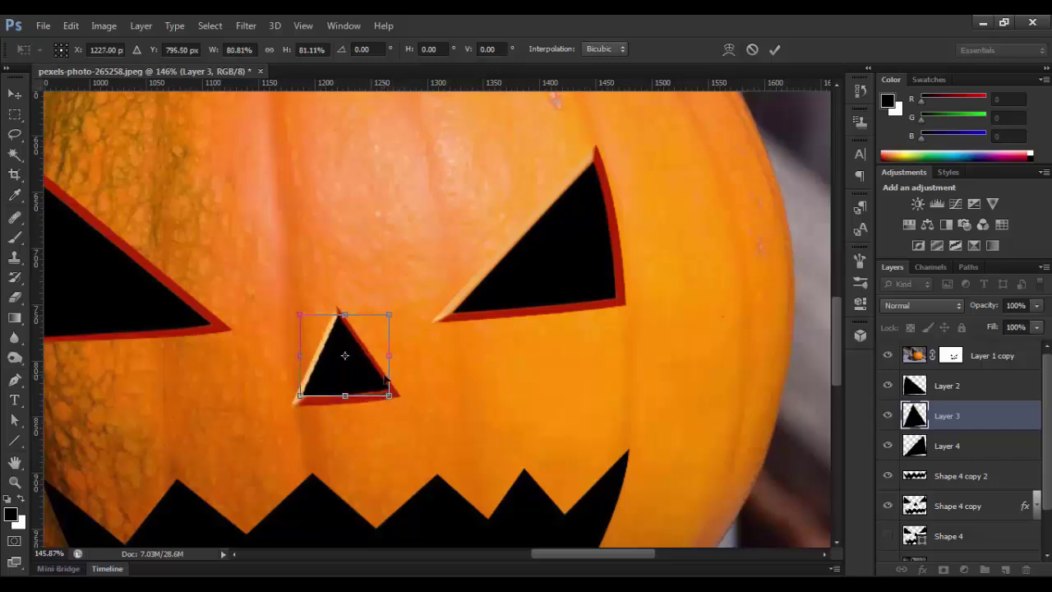
pyautogui.press('Down')
pyautogui.press('Down')
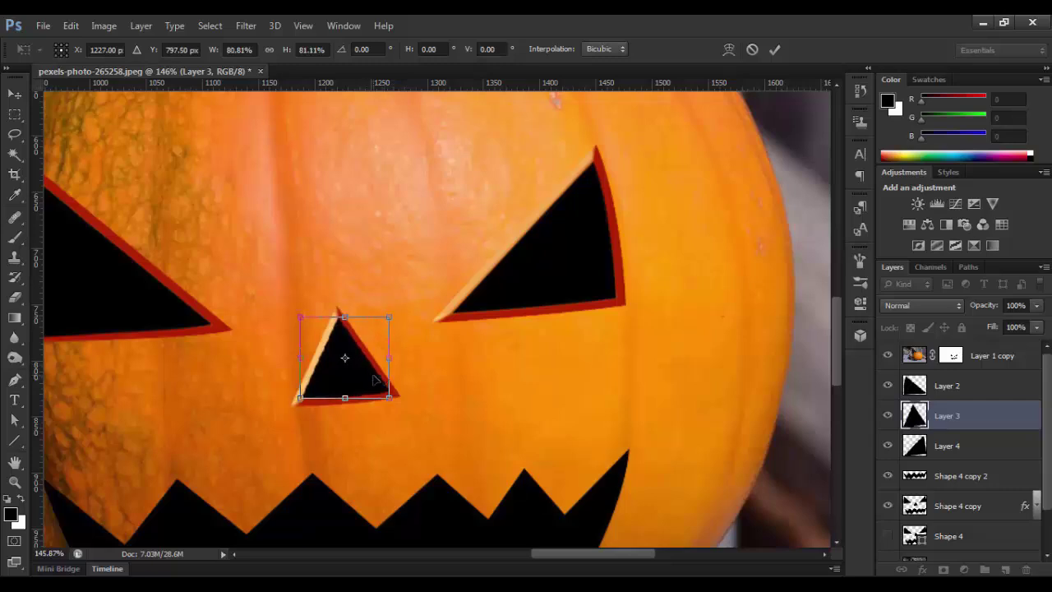
pyautogui.press('Return')
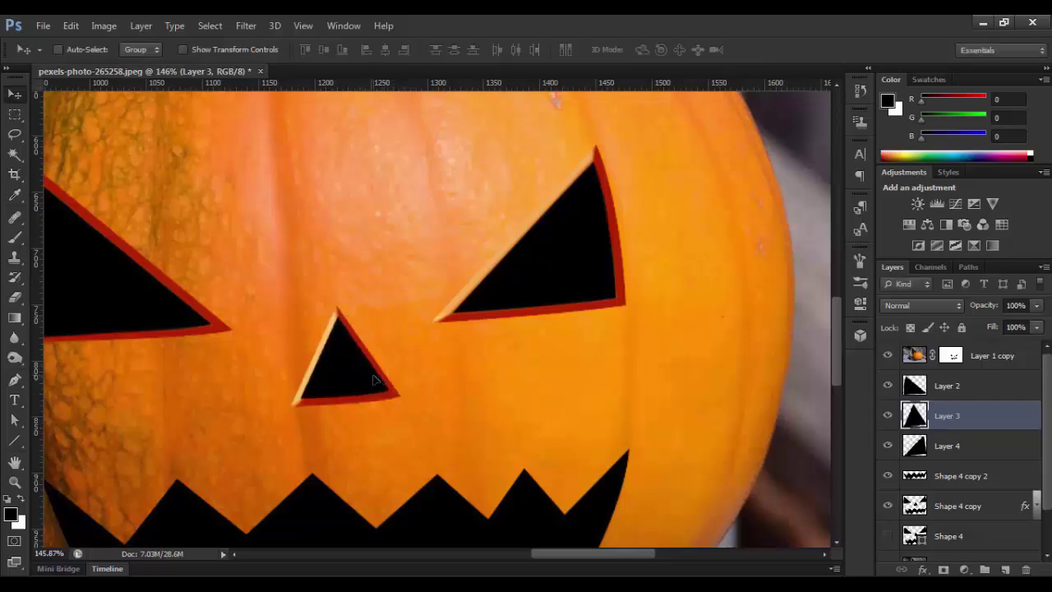
# Narrow the nose triangle from its left side.
pyautogui.hotkey('ctrl', 't')
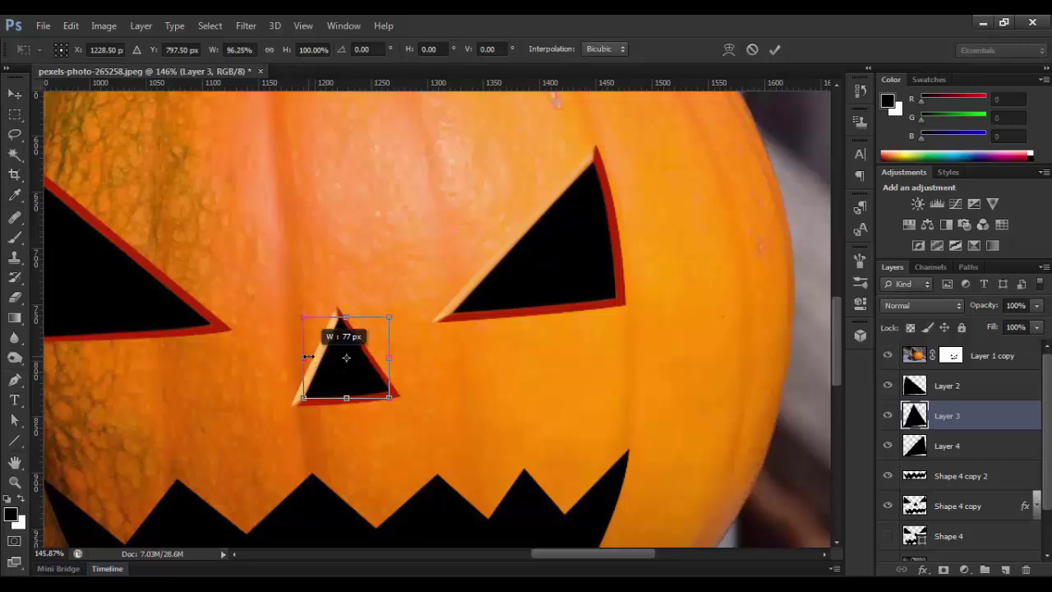
pyautogui.click(387, 356)
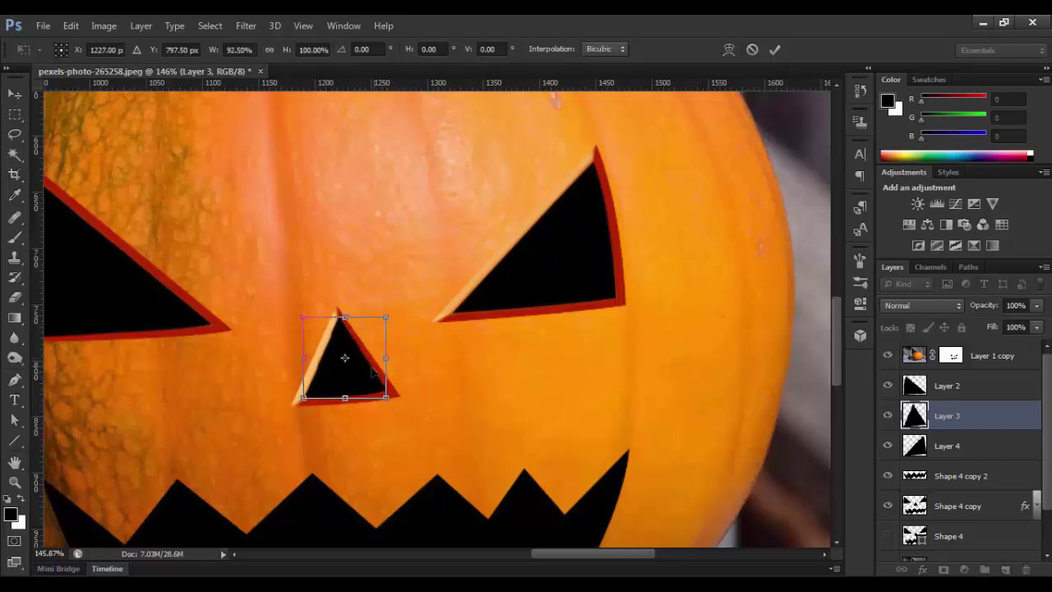
pyautogui.press('Return')
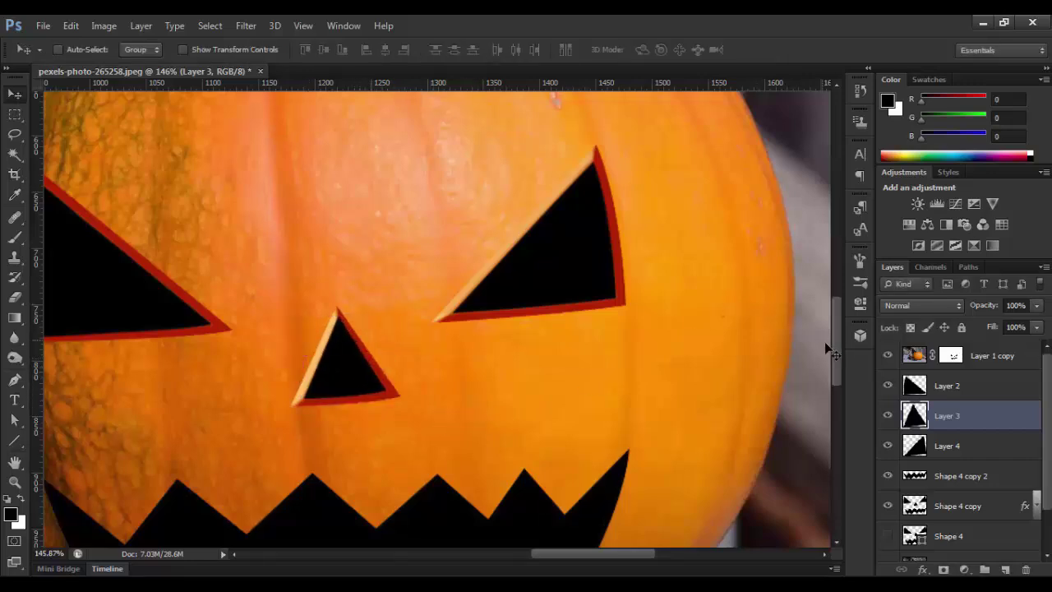
pyautogui.moveTo(835, 353); pyautogui.dragTo(835, 419)
# Select the Shape 4 copy 2 mouth layer and start a resize, then cancel it.
pyautogui.click(952, 476)
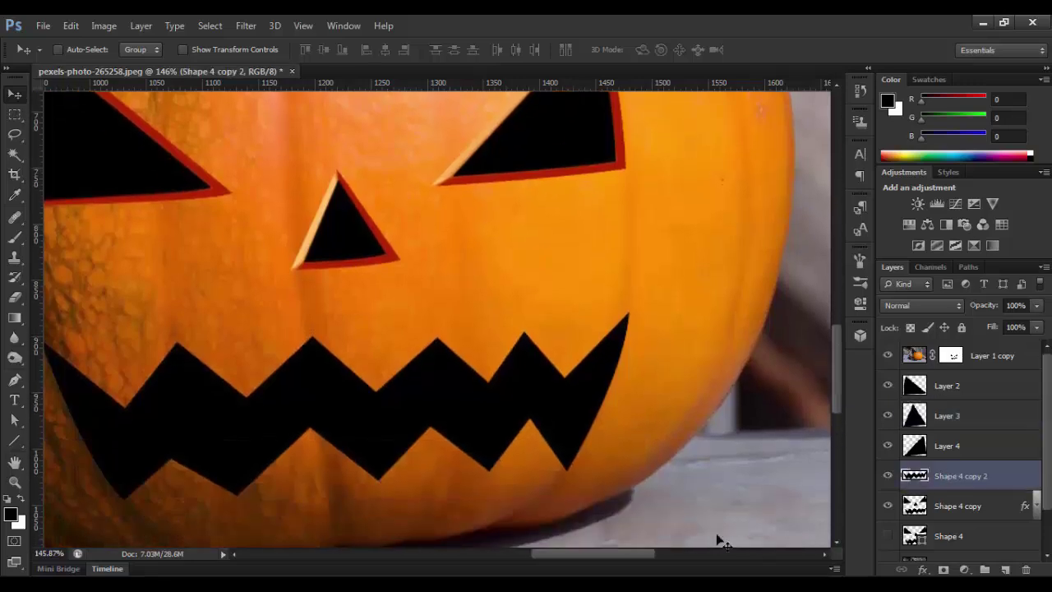
pyautogui.moveTo(585, 554); pyautogui.dragTo(573, 558)
pyautogui.hotkey('ctrl', 't')
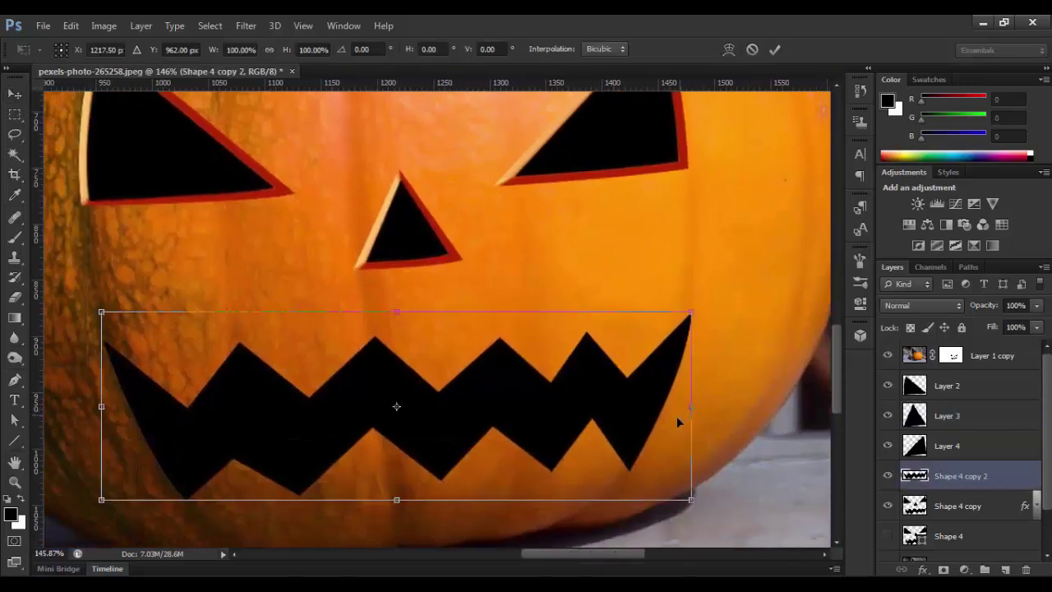
pyautogui.moveTo(691, 405); pyautogui.dragTo(685, 405)
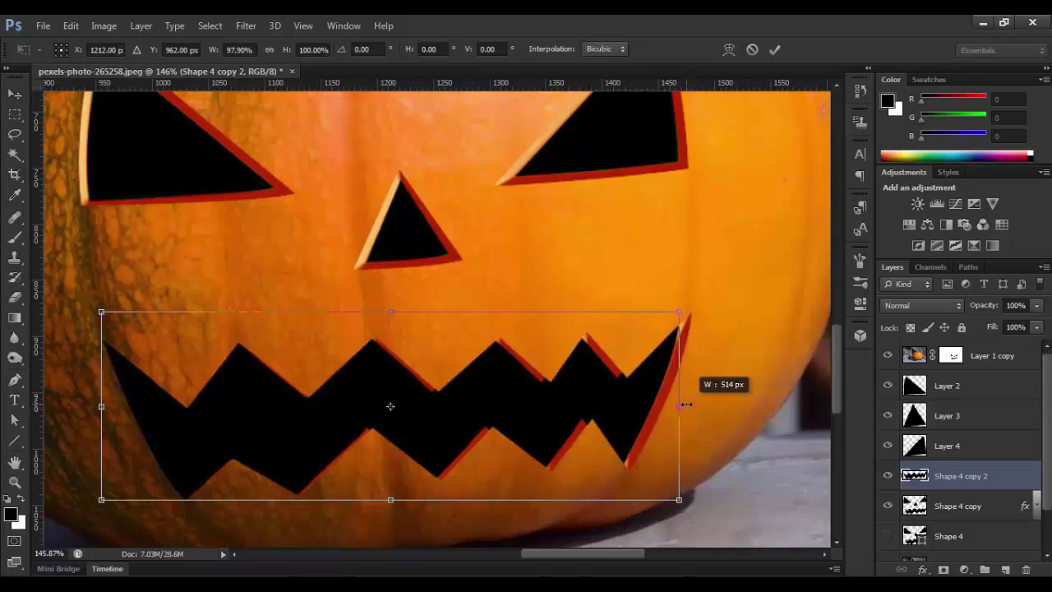
pyautogui.click(752, 49)
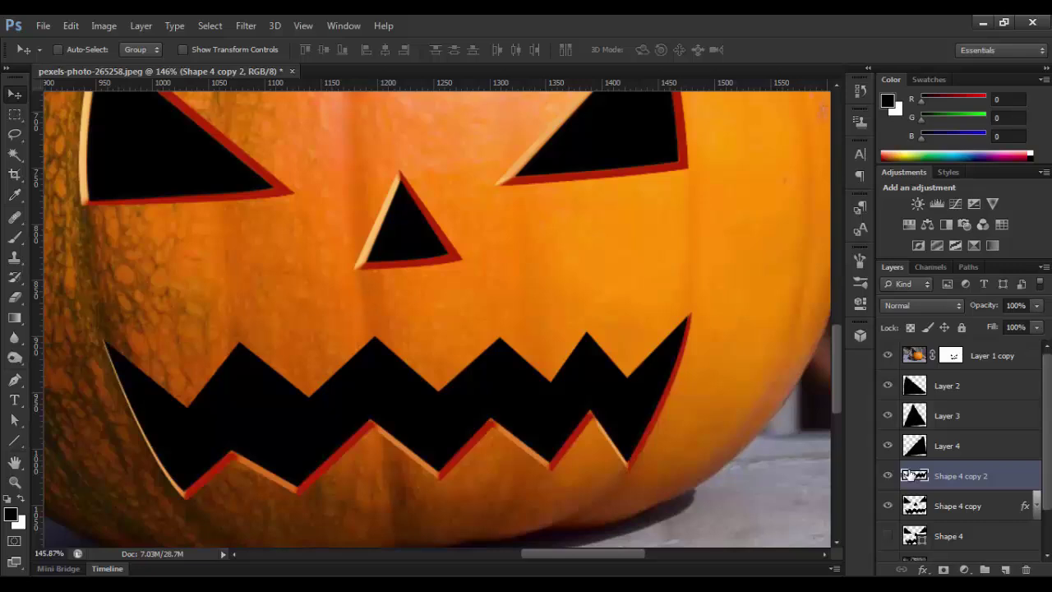
# Pull the mouth's left edge slightly inward and lower its top edge slightly.
pyautogui.hotkey('ctrl', 't')
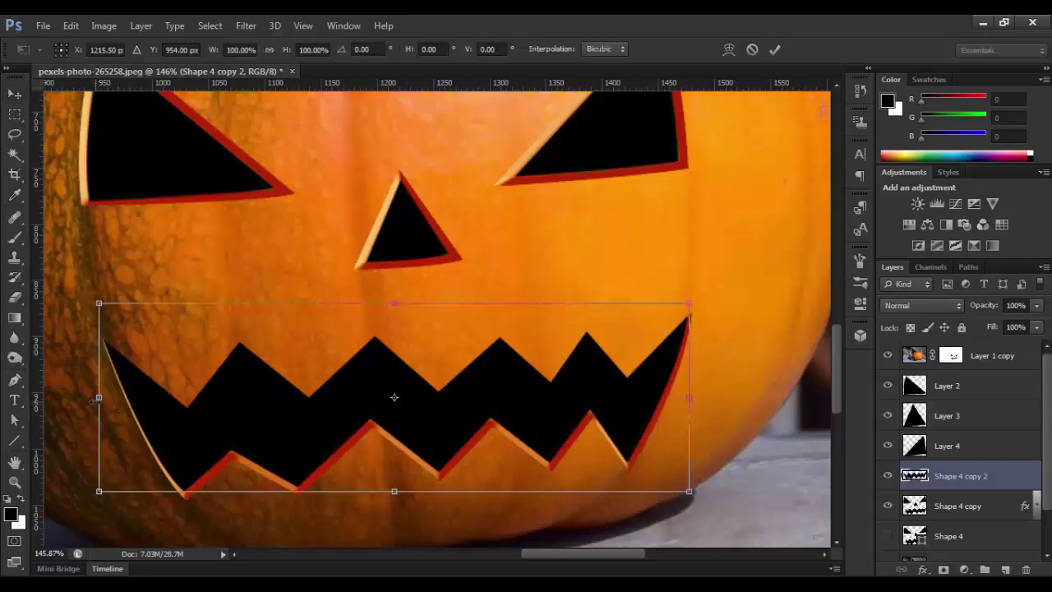
pyautogui.moveTo(98, 398); pyautogui.dragTo(105, 397)
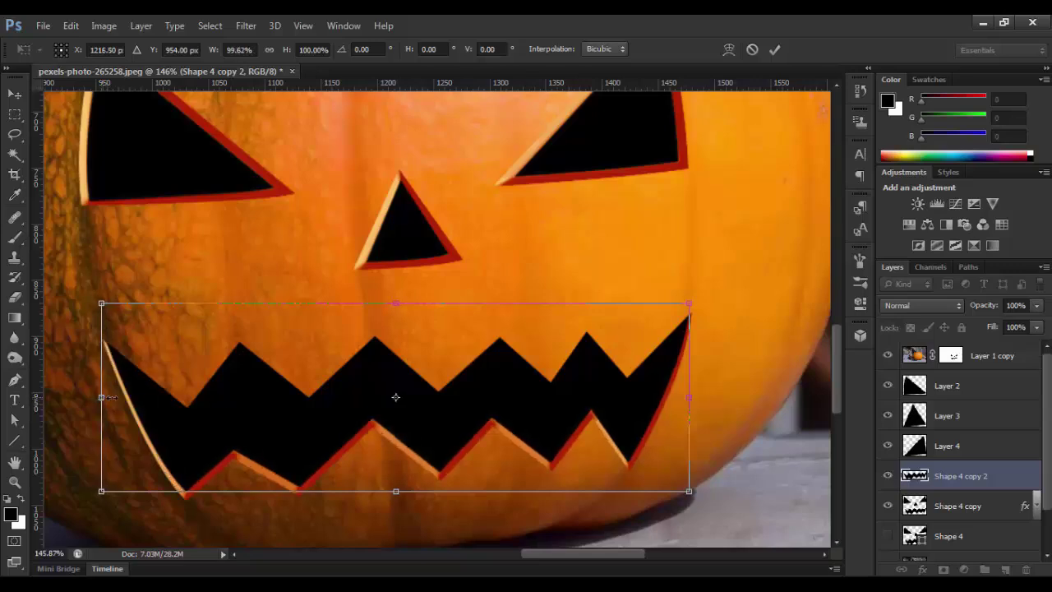
pyautogui.press('Return')
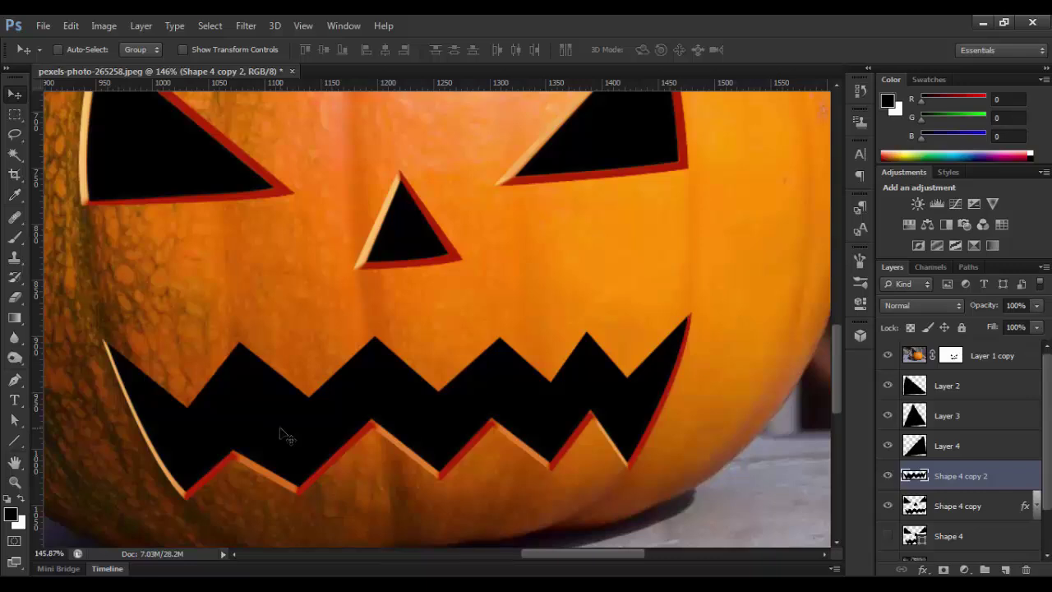
pyautogui.hotkey('ctrl', 't')
pyautogui.moveTo(397, 303)
pyautogui.mouseDown()
pyautogui.moveTo(398, 319)
pyautogui.moveTo(397, 303)
pyautogui.mouseUp()
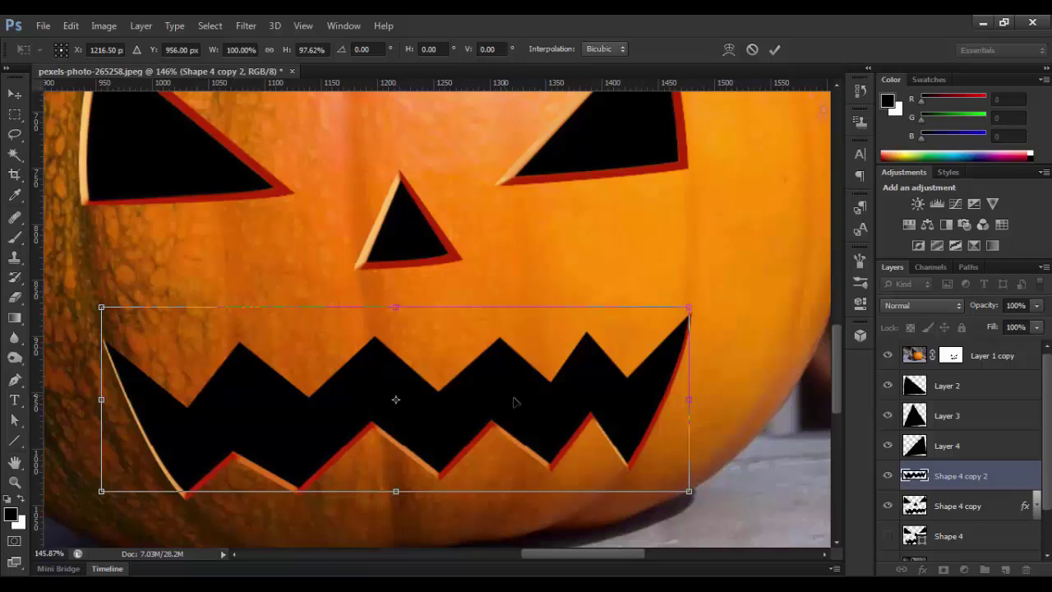
pyautogui.press('Return')
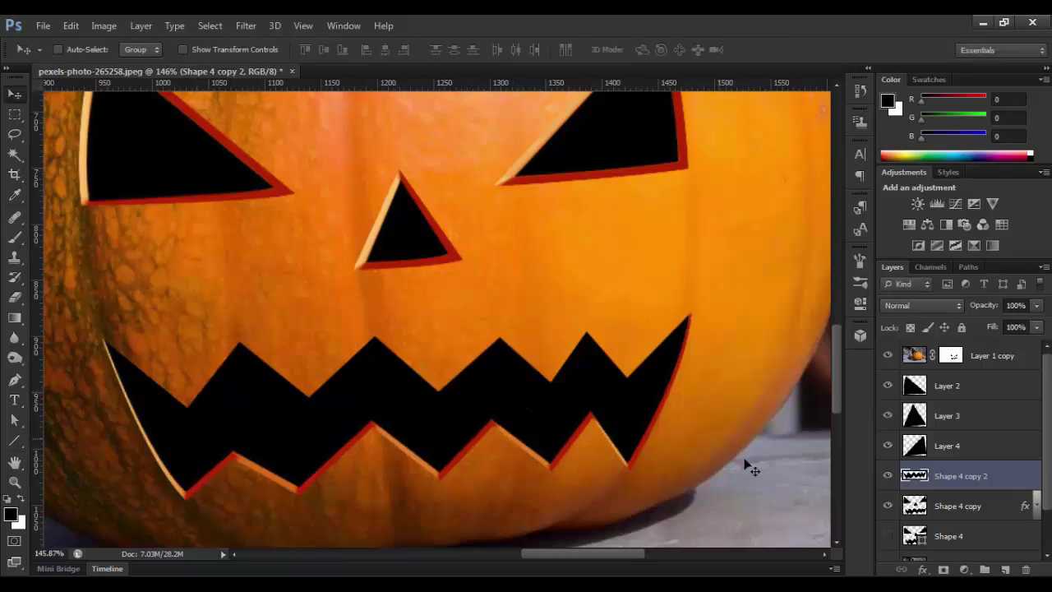
# Add and then delete a layer mask on the mouth layer, and fit the photo to the window.
pyautogui.click(944, 569)
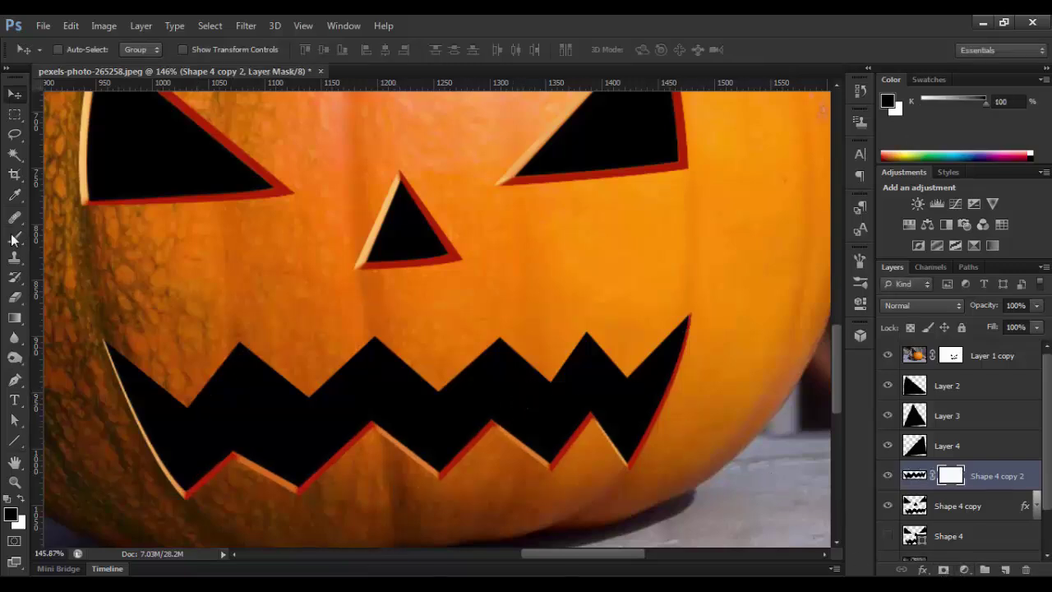
pyautogui.click(14, 237)
pyautogui.moveTo(310, 420)
pyautogui.mouseDown()
pyautogui.moveTo(244, 333)
pyautogui.moveTo(211, 336)
pyautogui.moveTo(181, 380)
pyautogui.moveTo(235, 369)
pyautogui.moveTo(211, 364)
pyautogui.moveTo(230, 376)
pyautogui.moveTo(248, 358)
pyautogui.mouseUp()
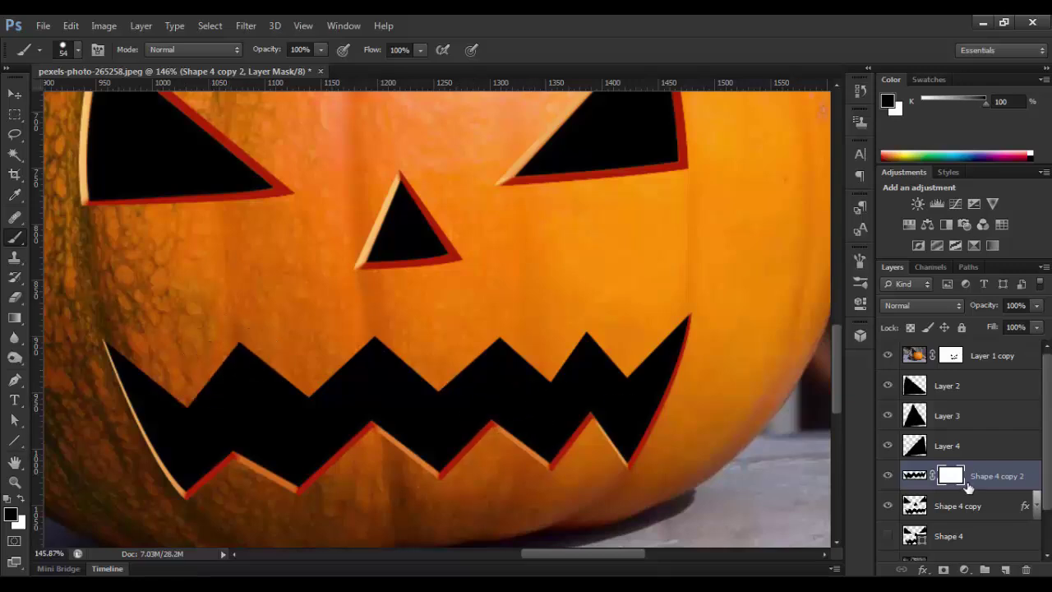
pyautogui.press('Delete')
pyautogui.click(15, 94)
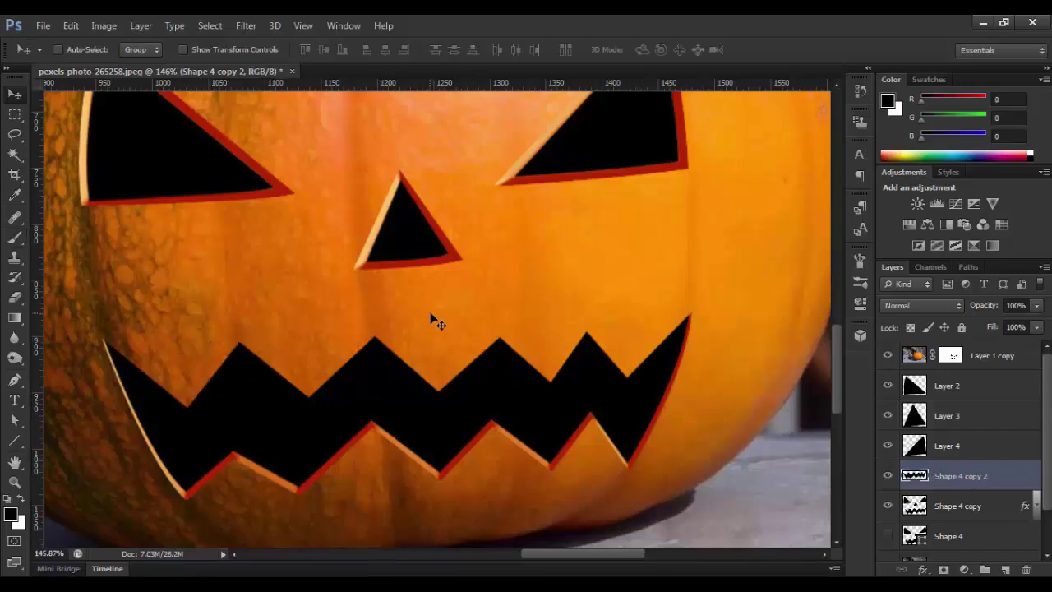
pyautogui.hotkey('ctrl', '0')
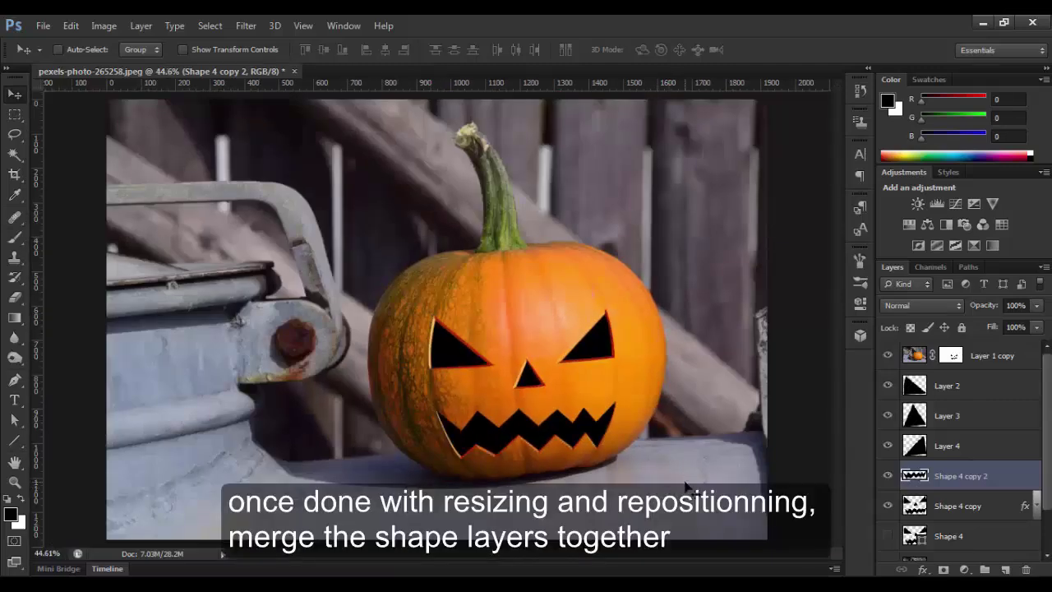
# Merge the eye, nose and mouth shape layers into one layer, then select Layer 1 copy.
pyautogui.hotkey('ctrl', '+')
pyautogui.hotkey('ctrl', '+')
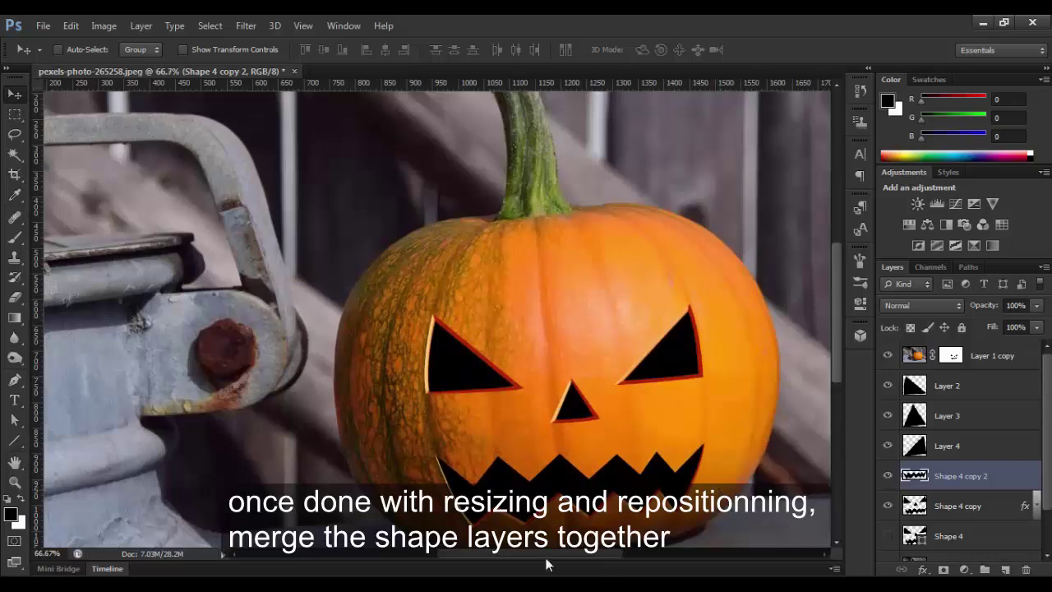
pyautogui.moveTo(547, 563); pyautogui.dragTo(574, 563)
pyautogui.moveTo(837, 324); pyautogui.dragTo(839, 354)
pyautogui.keyDown('shift'); pyautogui.click(989, 389); pyautogui.keyUp('shift')
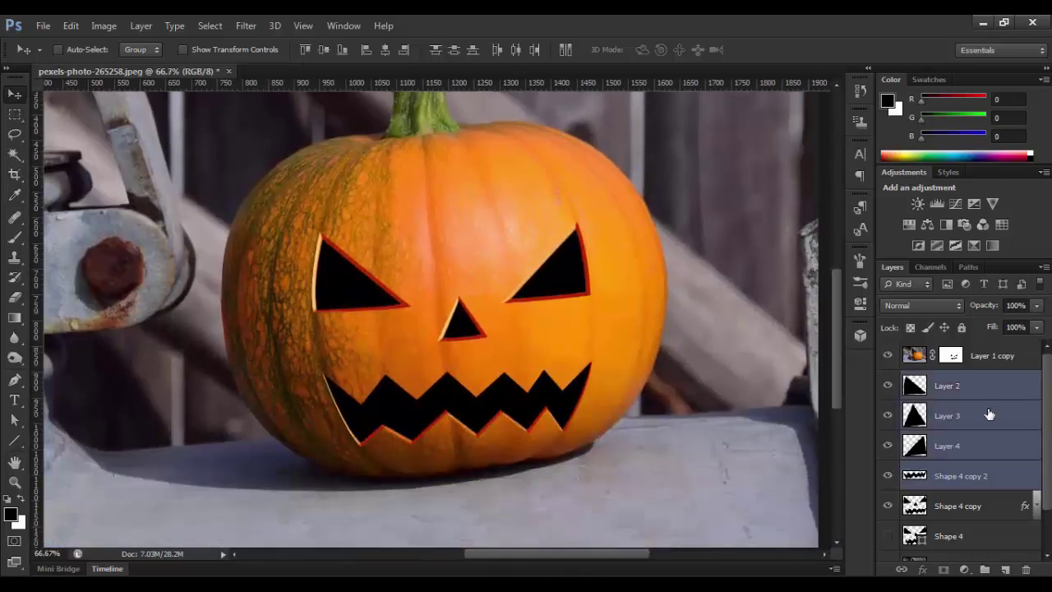
pyautogui.hotkey('ctrl', 'e')
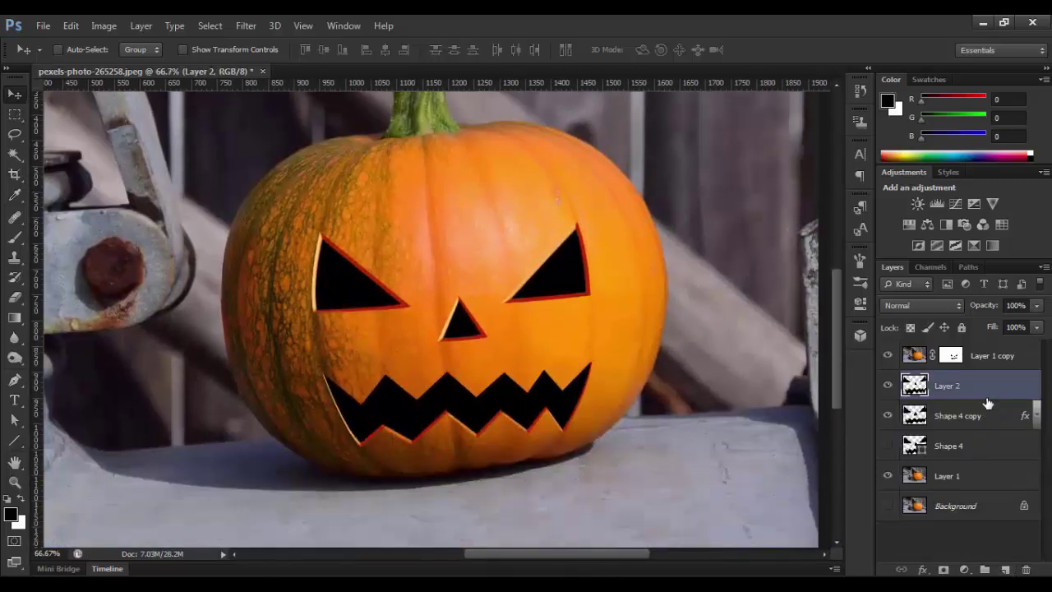
pyautogui.click(980, 422)
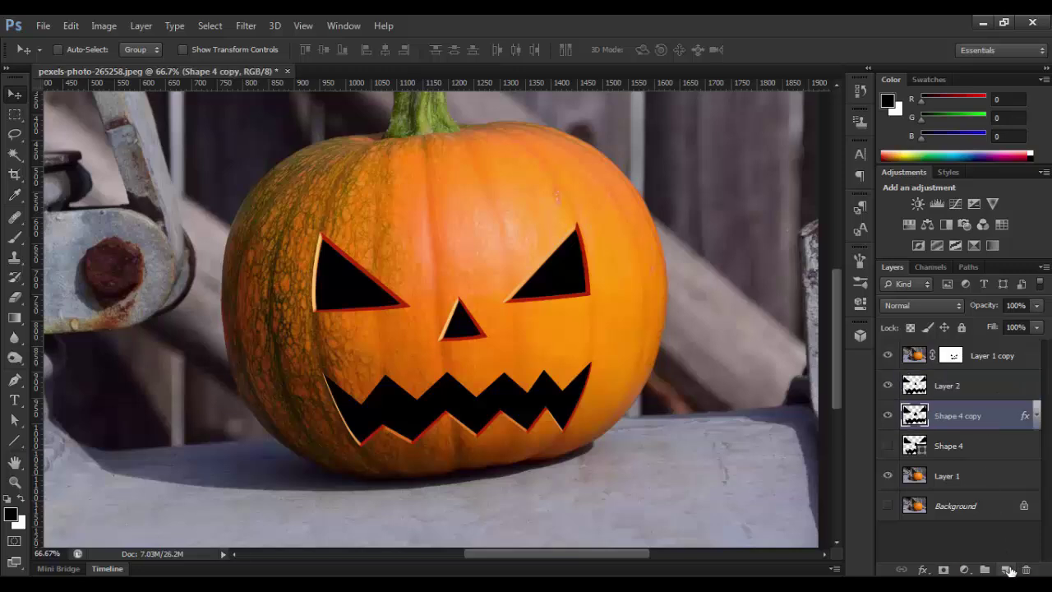
pyautogui.click(992, 356)
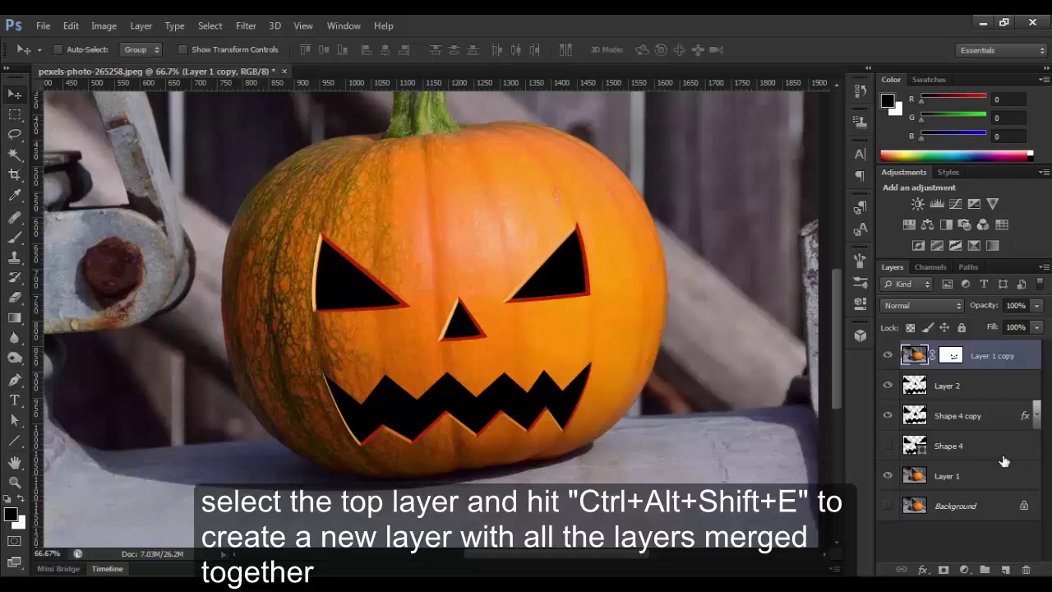
# Stamp all visible layers into Layer 3 and Magic Wand-select the four black face shapes.
pyautogui.hotkey('ctrl', 'alt', 'shift', 'e')
pyautogui.press('w')
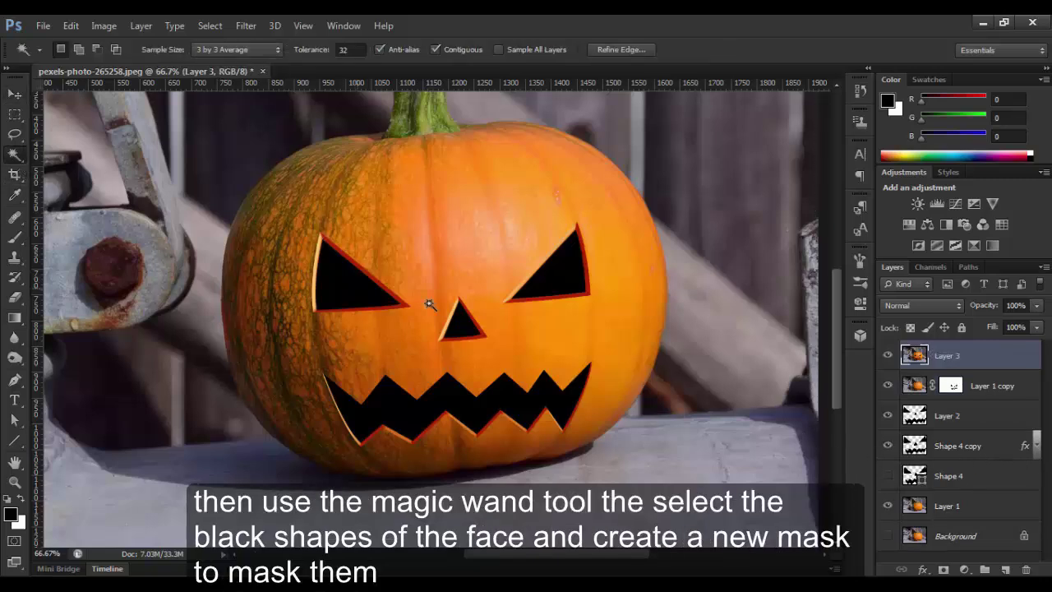
pyautogui.click(369, 284)
pyautogui.keyDown('shift'); pyautogui.click(543, 279); pyautogui.keyUp('shift')
pyautogui.keyDown('shift'); pyautogui.click(485, 406); pyautogui.keyUp('shift')
pyautogui.keyDown('shift'); pyautogui.click(463, 335); pyautogui.keyUp('shift')
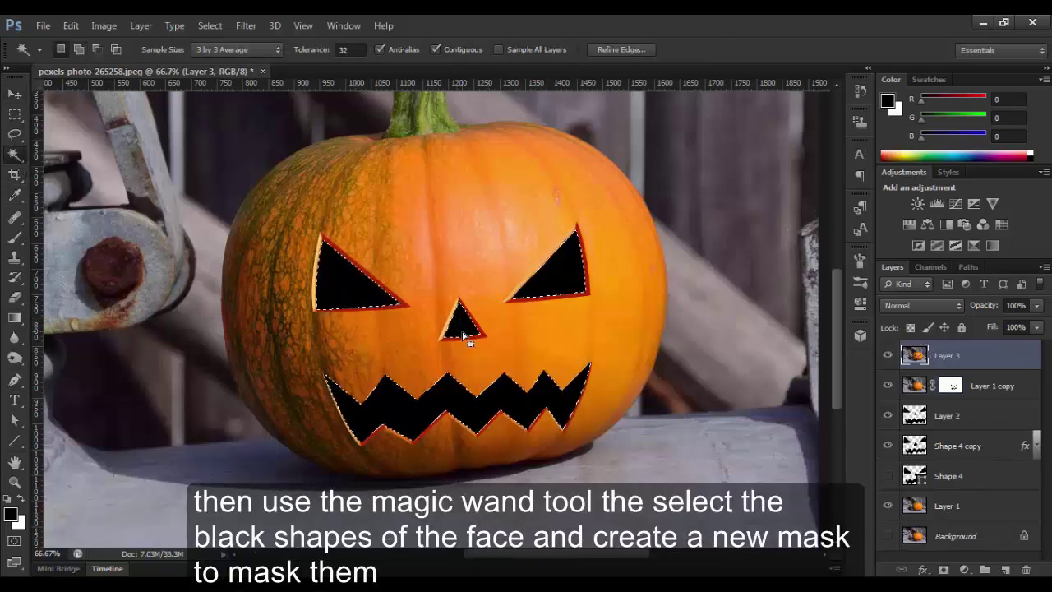
pyautogui.rightClick(463, 336)
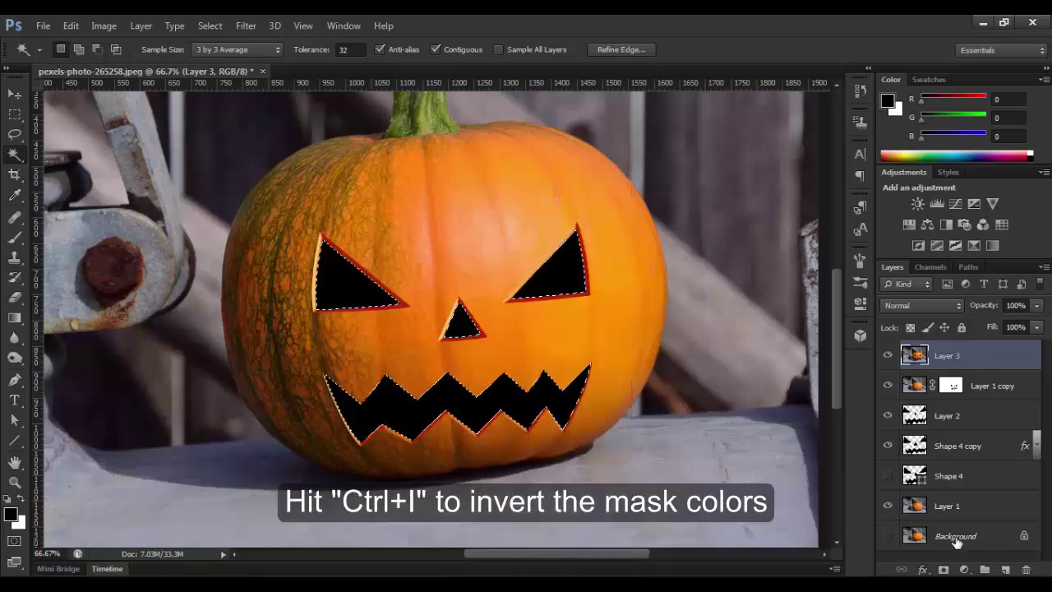
# Mask Layer 3 with the inverted face selection and add empty Layer 4 beneath it.
pyautogui.click(943, 569)
pyautogui.hotkey('ctrl', 'i')
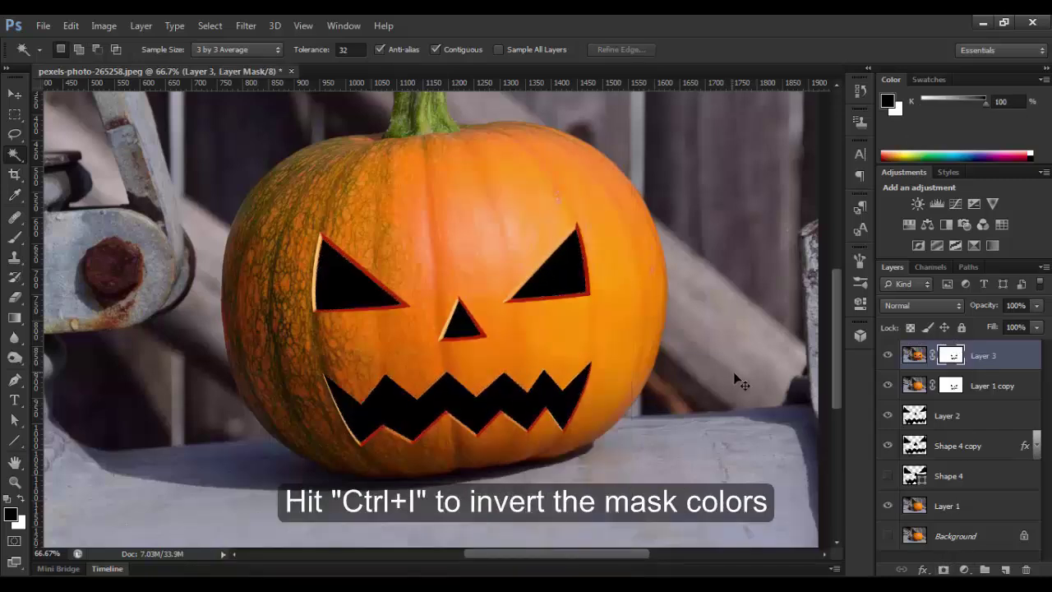
pyautogui.click(978, 385)
pyautogui.click(1005, 569)
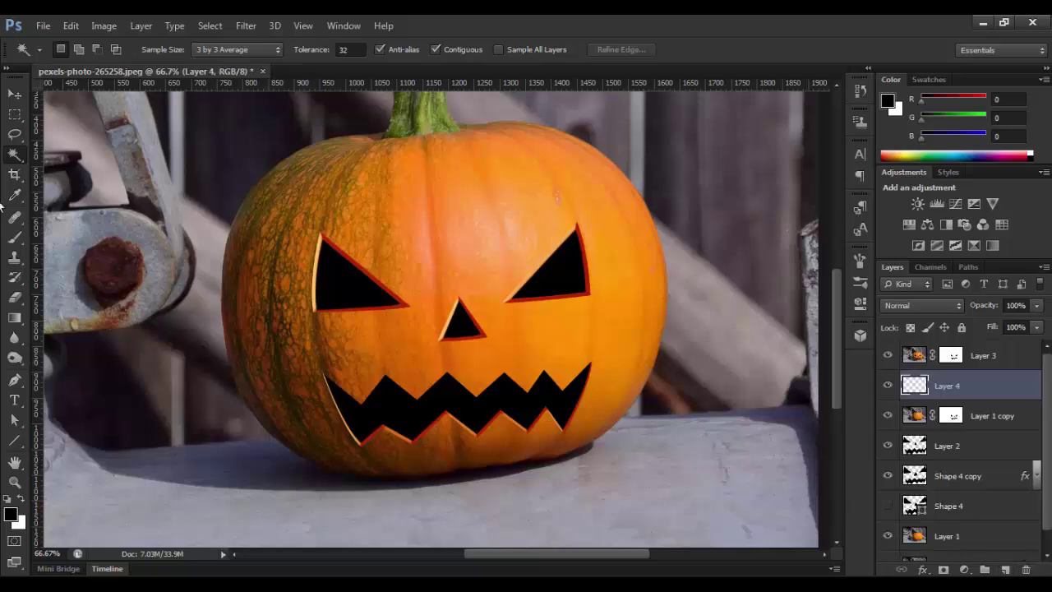
# Fill Layer 4 with a yellow-to-orange radial gradient from the nose outward.
pyautogui.click(15, 317)
pyautogui.click(82, 49)
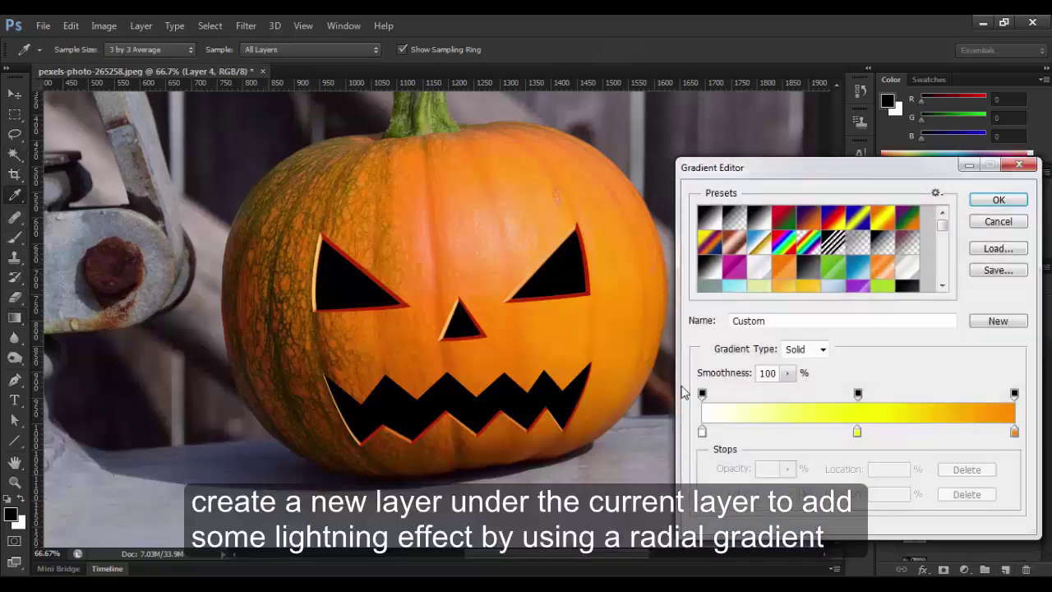
pyautogui.click(997, 200)
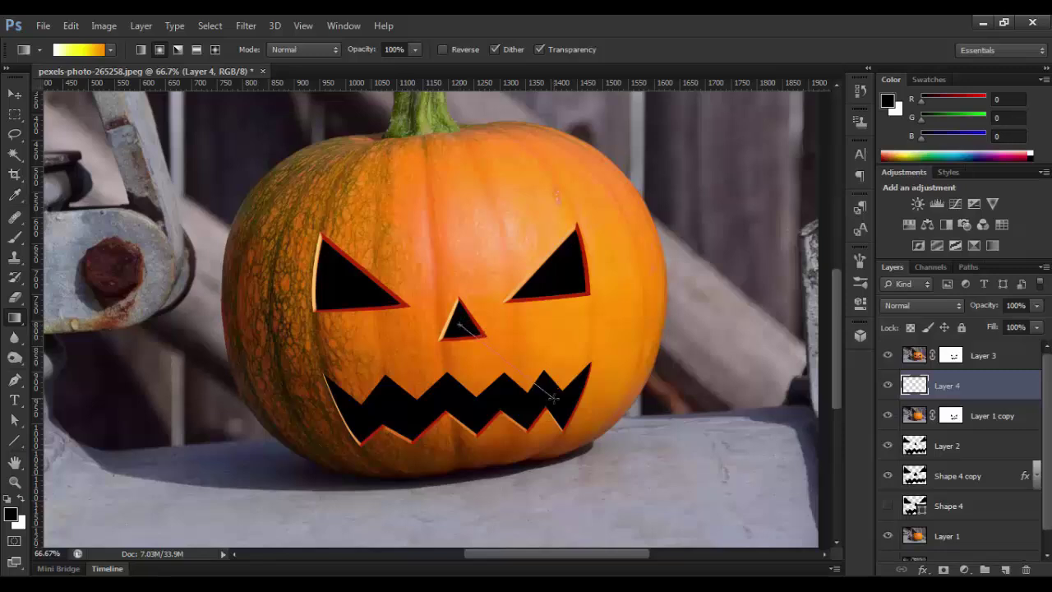
pyautogui.moveTo(550, 399); pyautogui.dragTo(585, 471)
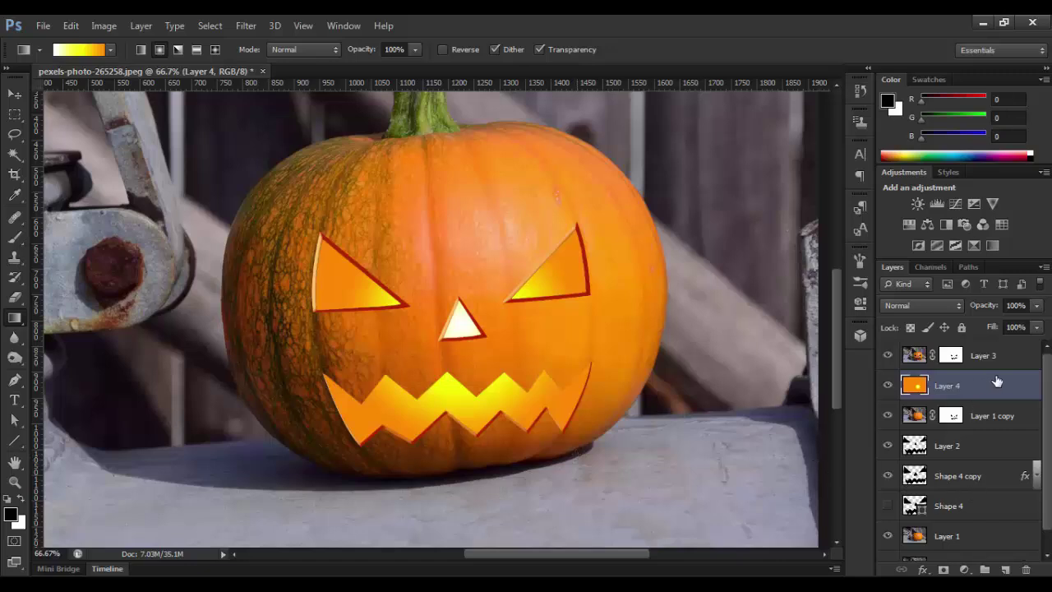
# Add new top Layer 5 and set the brush to 20% opacity and 105 px.
pyautogui.moveTo(1009, 364); pyautogui.dragTo(1034, 571)
pyautogui.click(1006, 571)
pyautogui.click(14, 236)
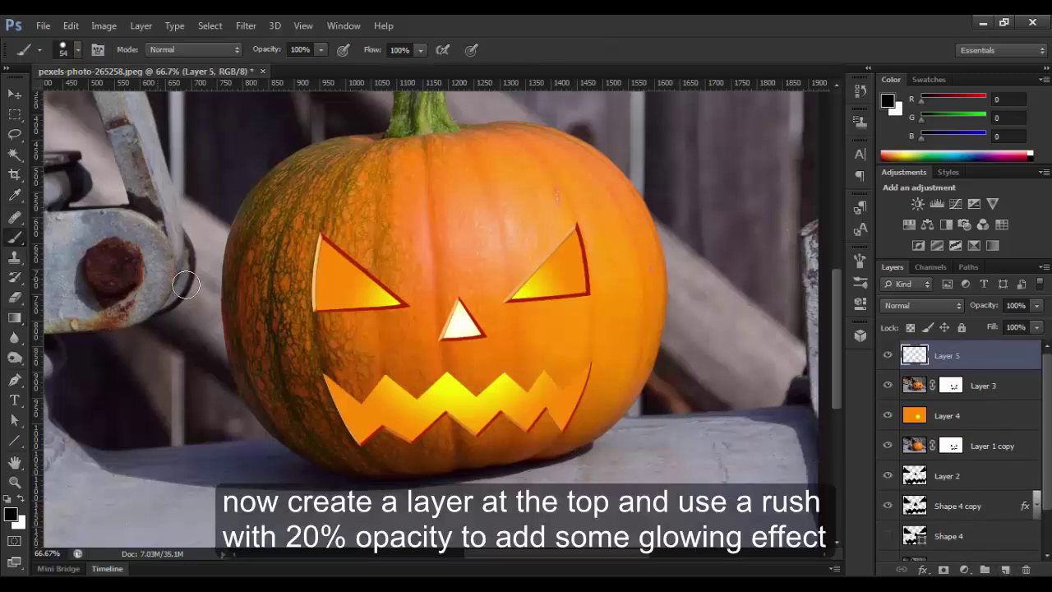
pyautogui.click(322, 48)
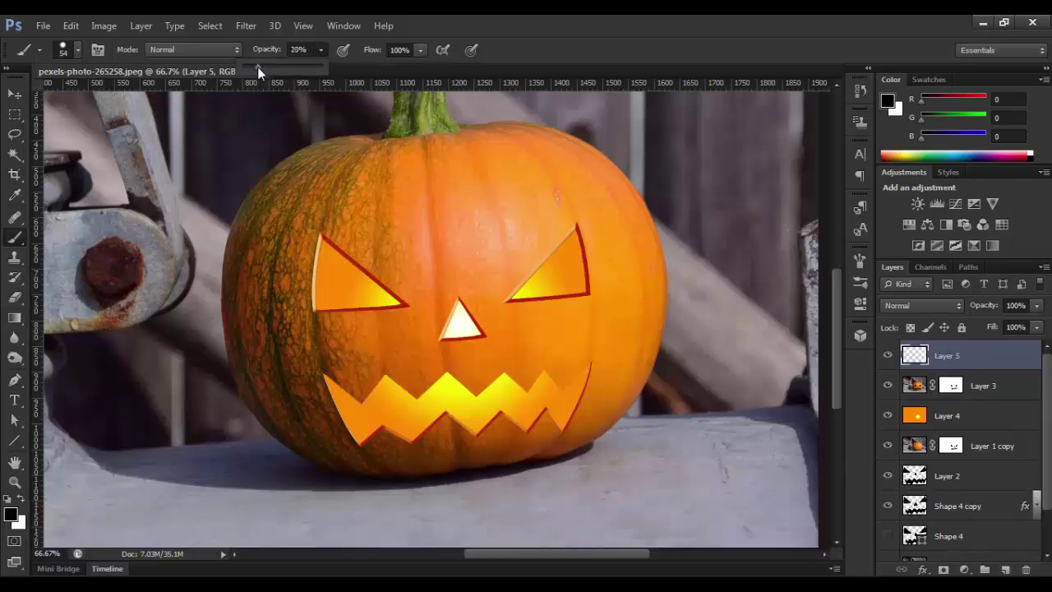
pyautogui.moveTo(262, 67); pyautogui.dragTo(257, 67)
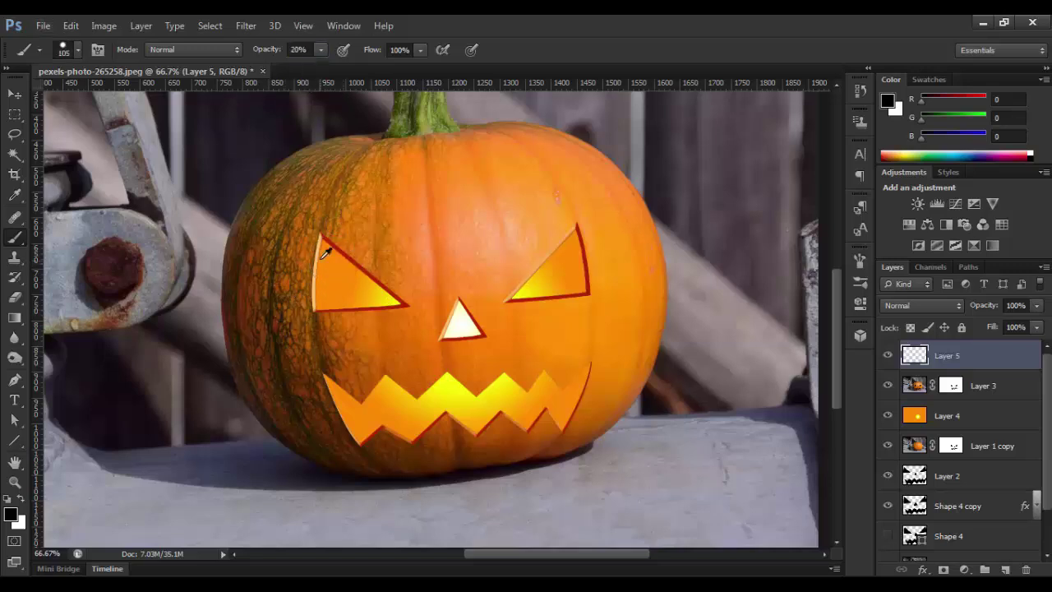
pyautogui.moveTo(315, 216); pyautogui.dragTo(345, 216)
# Sample orange and yellow from the pumpkin and paint soft glow over the teeth and left eye.
pyautogui.keyDown('alt'); pyautogui.click(342, 242); pyautogui.keyUp('alt')
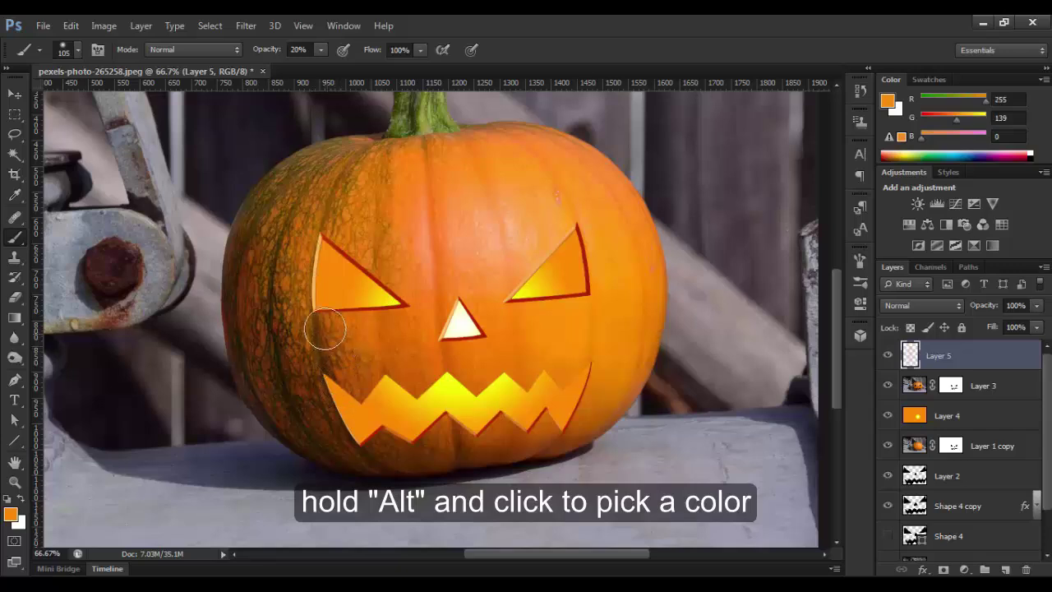
pyautogui.keyDown('alt'); pyautogui.click(393, 300); pyautogui.keyUp('alt')
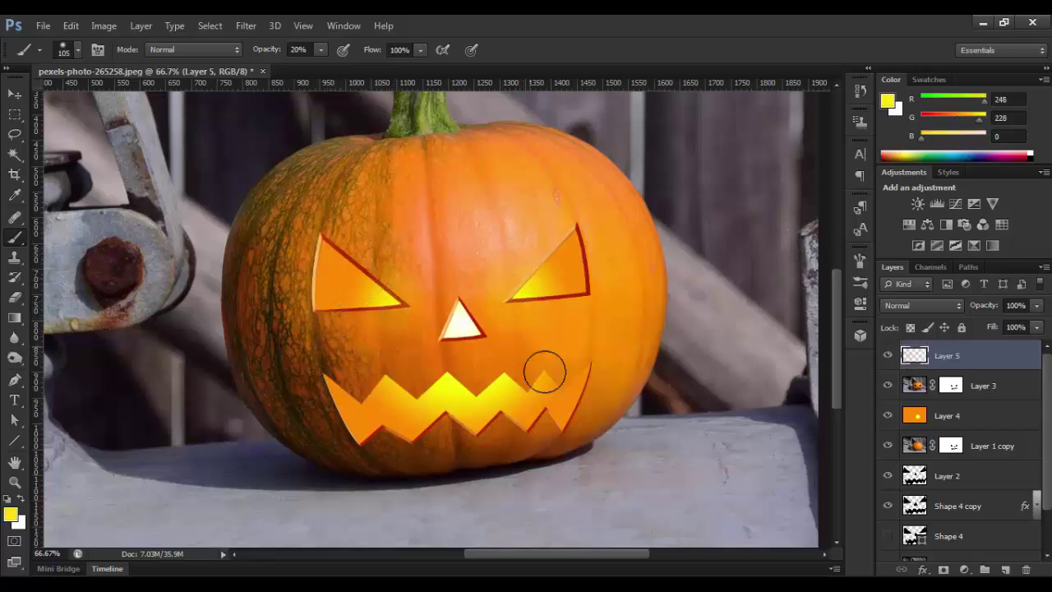
pyautogui.moveTo(502, 373)
pyautogui.mouseDown()
pyautogui.moveTo(404, 379)
pyautogui.moveTo(514, 380)
pyautogui.moveTo(535, 422)
pyautogui.moveTo(556, 411)
pyautogui.moveTo(540, 429)
pyautogui.moveTo(352, 442)
pyautogui.moveTo(337, 430)
pyautogui.moveTo(317, 359)
pyautogui.mouseUp()
pyautogui.keyDown('alt'); pyautogui.click(598, 377); pyautogui.keyUp('alt')
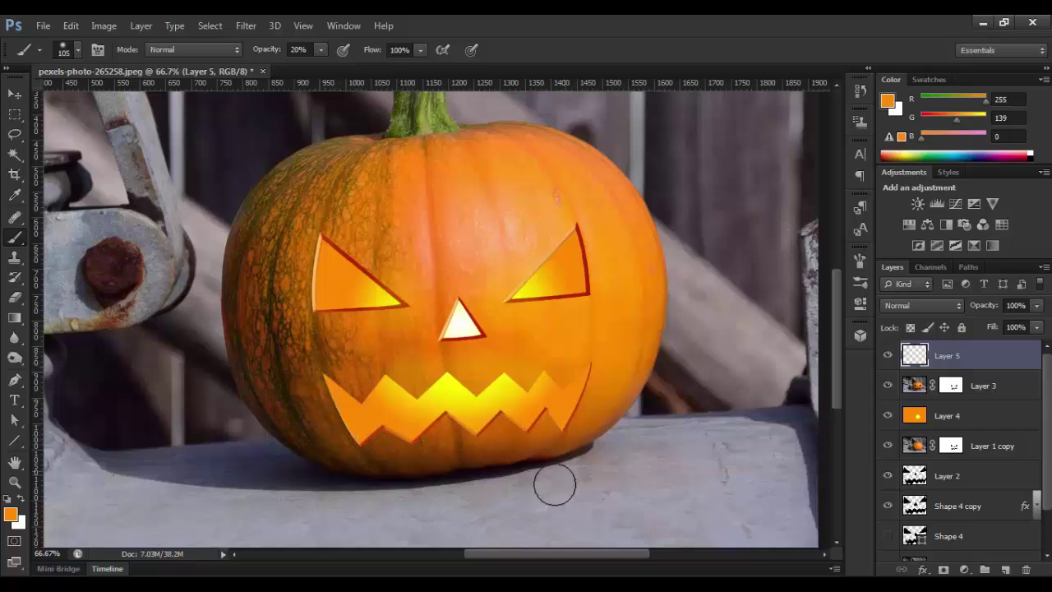
pyautogui.moveTo(354, 312); pyautogui.dragTo(343, 312)
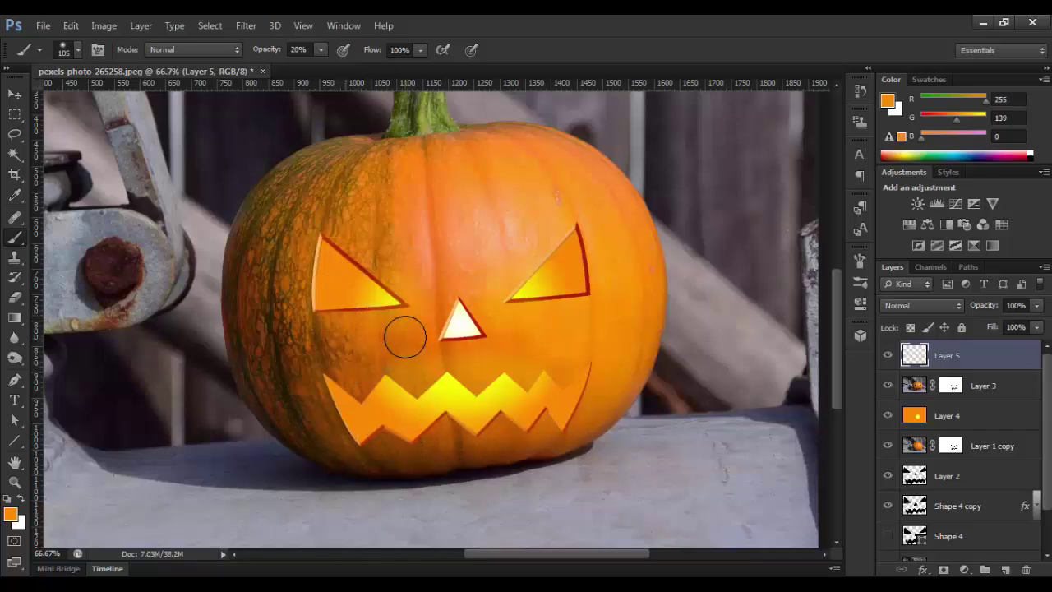
pyautogui.keyDown('alt'); pyautogui.click(459, 326); pyautogui.keyUp('alt')
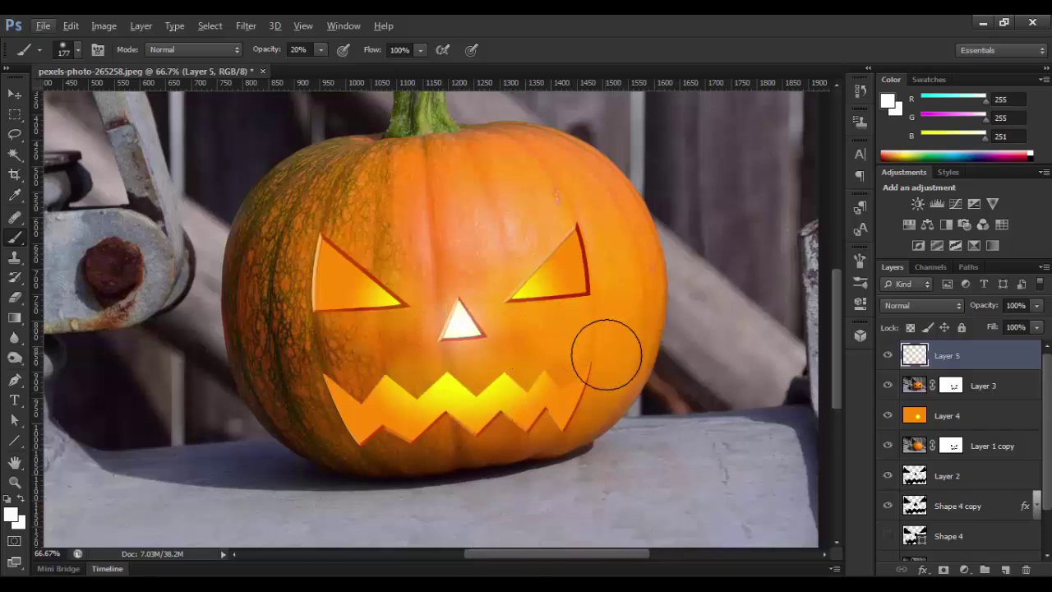
# Apply Levels of 30 / 0.70 / 255 to merged Layer 3.
pyautogui.scroll(-2, 683, 384)
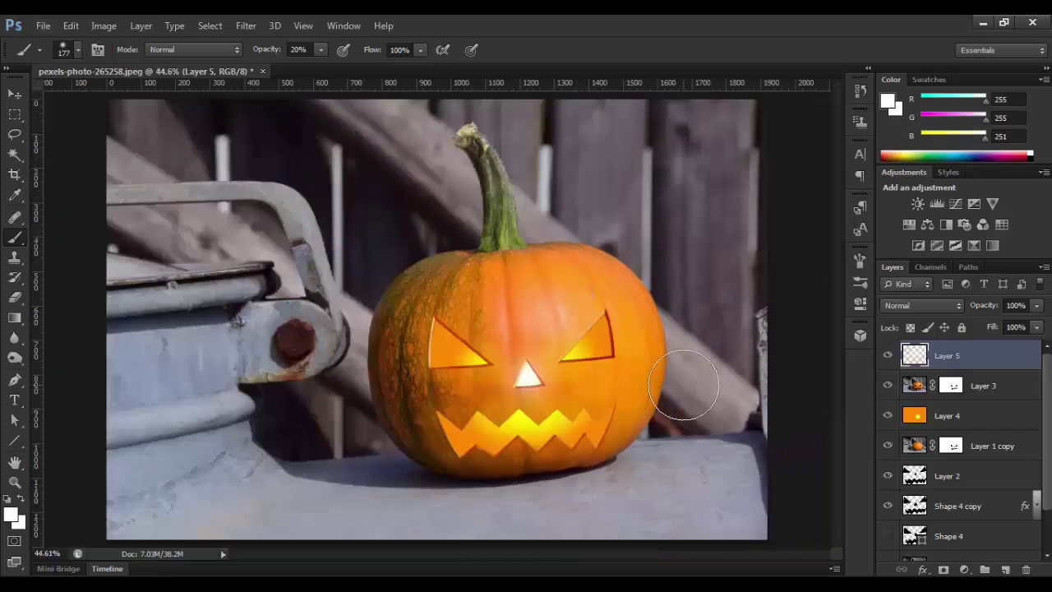
pyautogui.press('v')
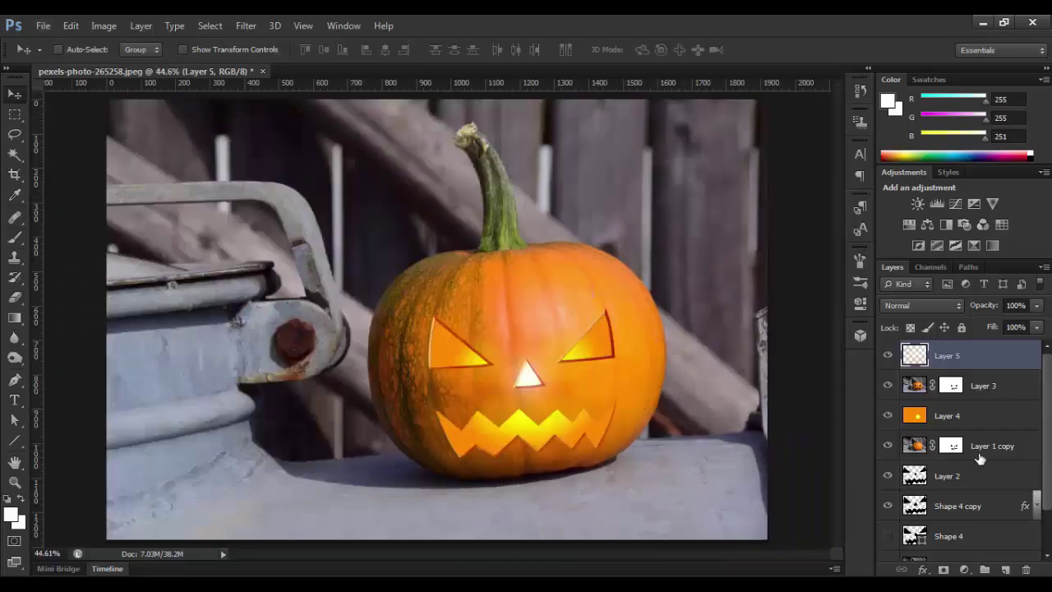
pyautogui.click(990, 389)
pyautogui.hotkey('ctrl', 'l')
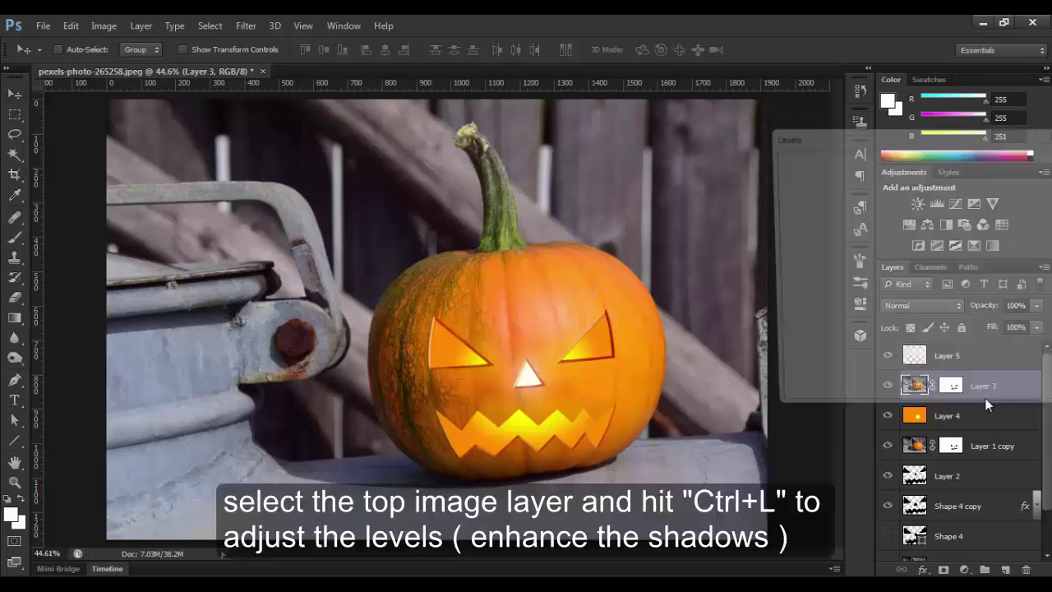
pyautogui.moveTo(888, 311); pyautogui.dragTo(911, 314)
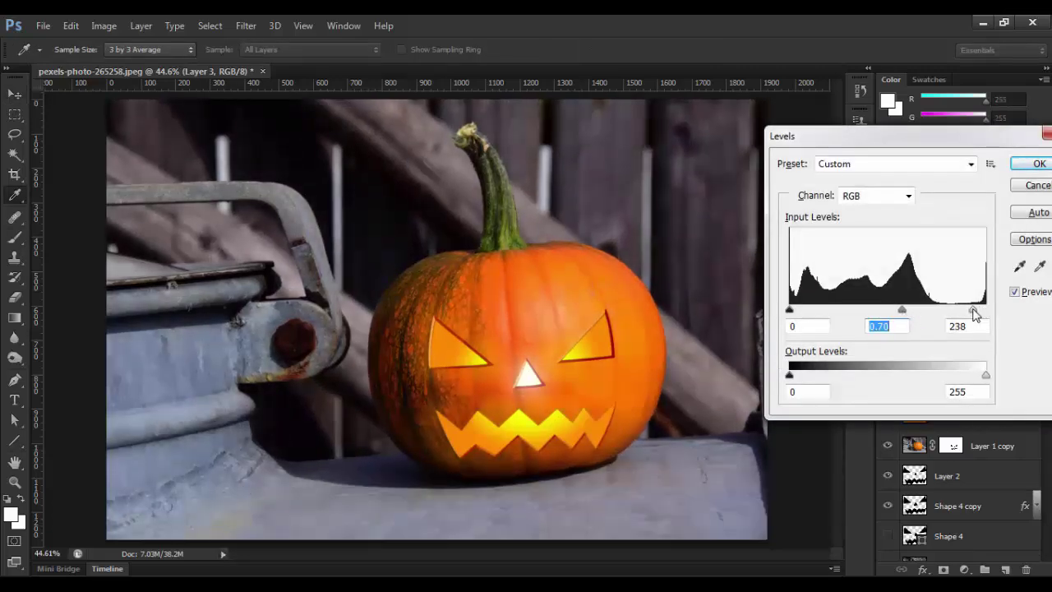
pyautogui.press('Tab')
pyautogui.moveTo(790, 313); pyautogui.dragTo(806, 315)
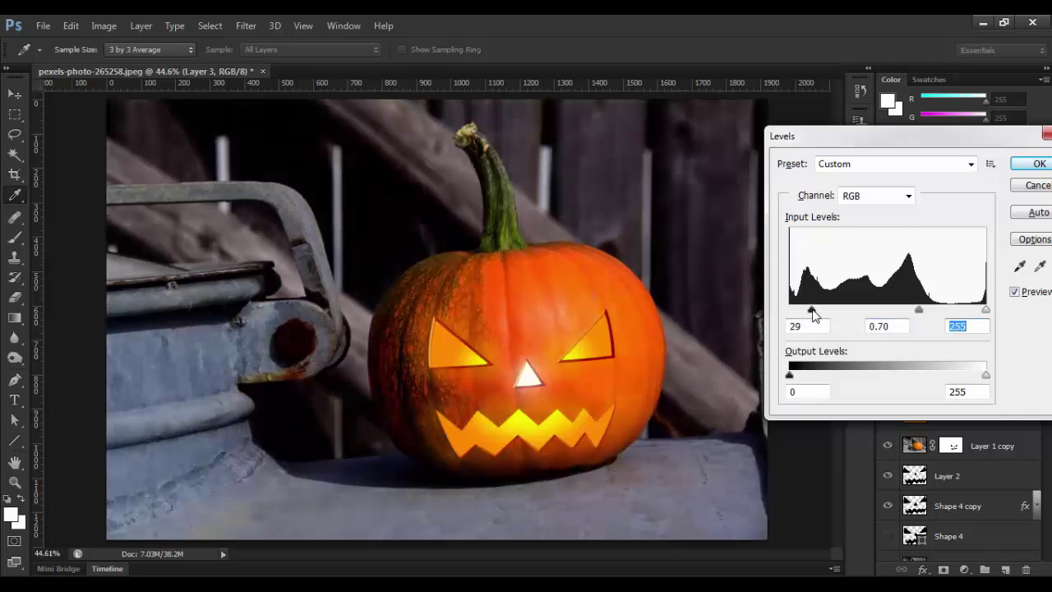
pyautogui.click(1037, 163)
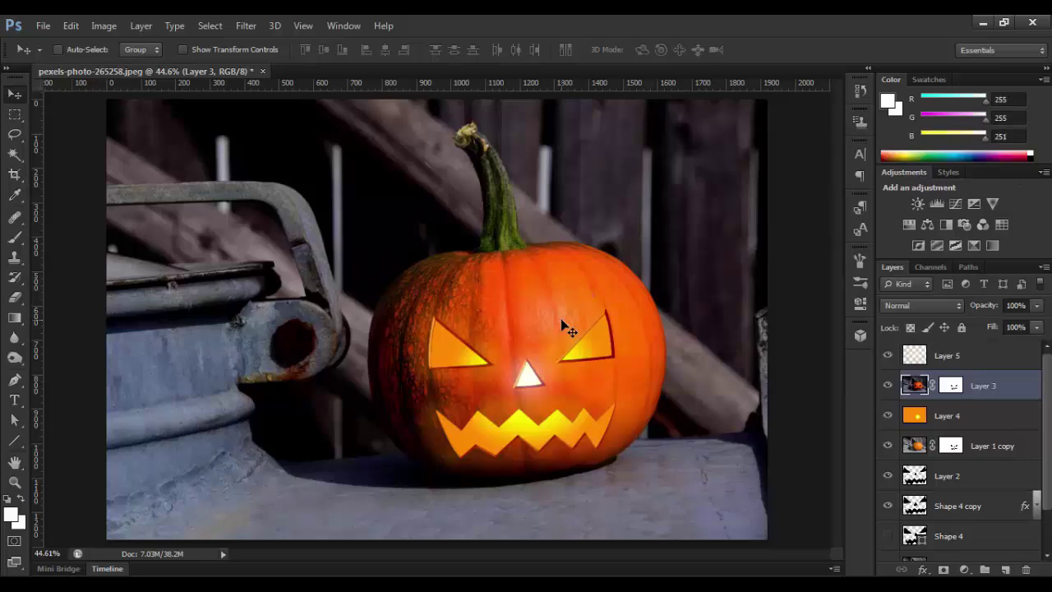
# Add the caption 'Thanks for watching!!!' and centre it along the bottom of the photo.
pyautogui.press('t')
pyautogui.click(144, 506)
pyautogui.write('T')
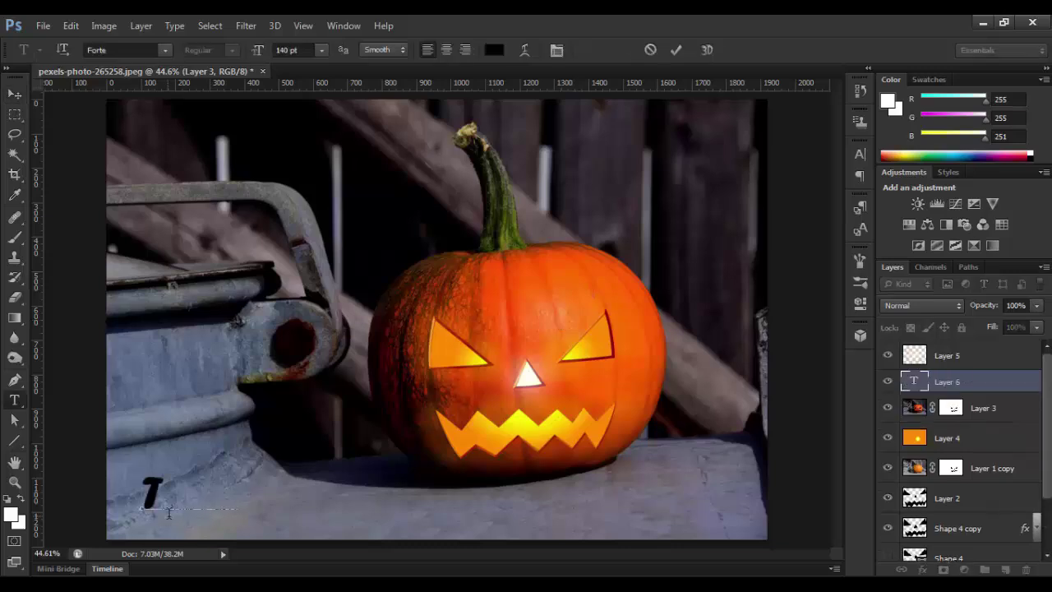
pyautogui.write('hanks for watching')
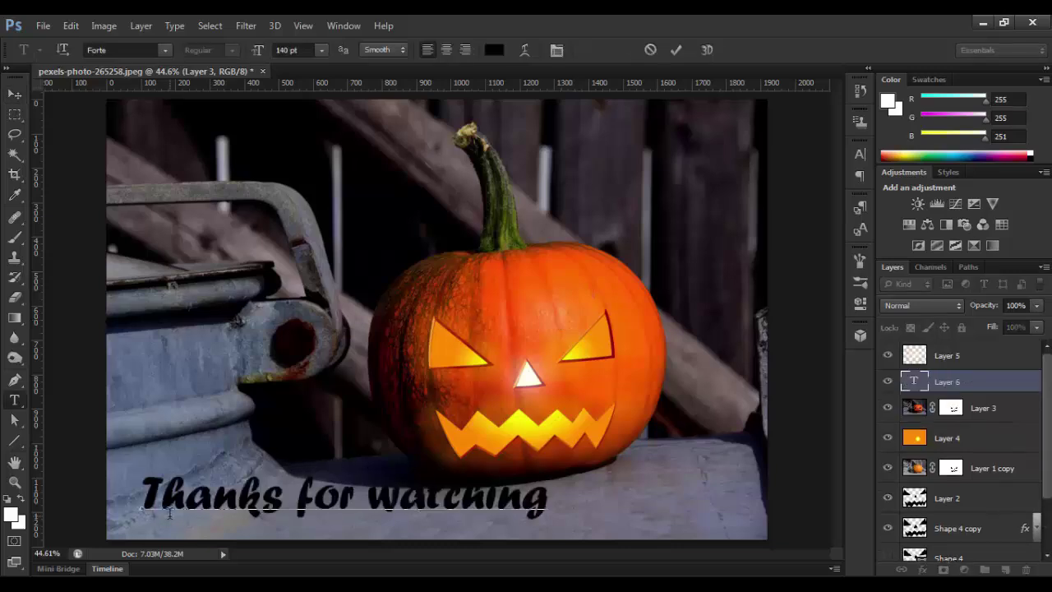
pyautogui.write('!!!')
pyautogui.click(15, 94)
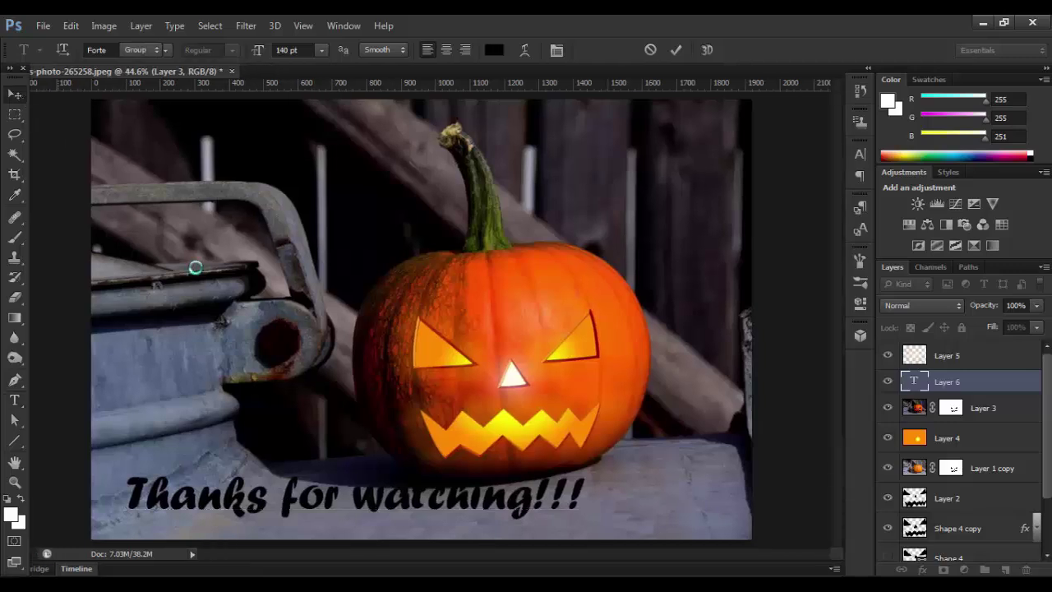
pyautogui.moveTo(354, 498); pyautogui.dragTo(458, 519)
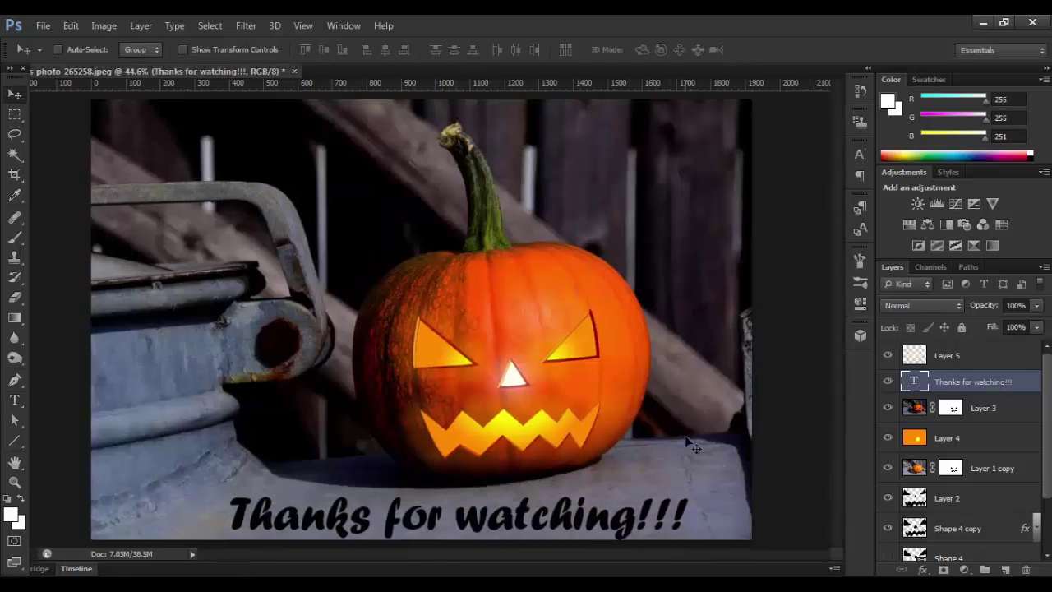